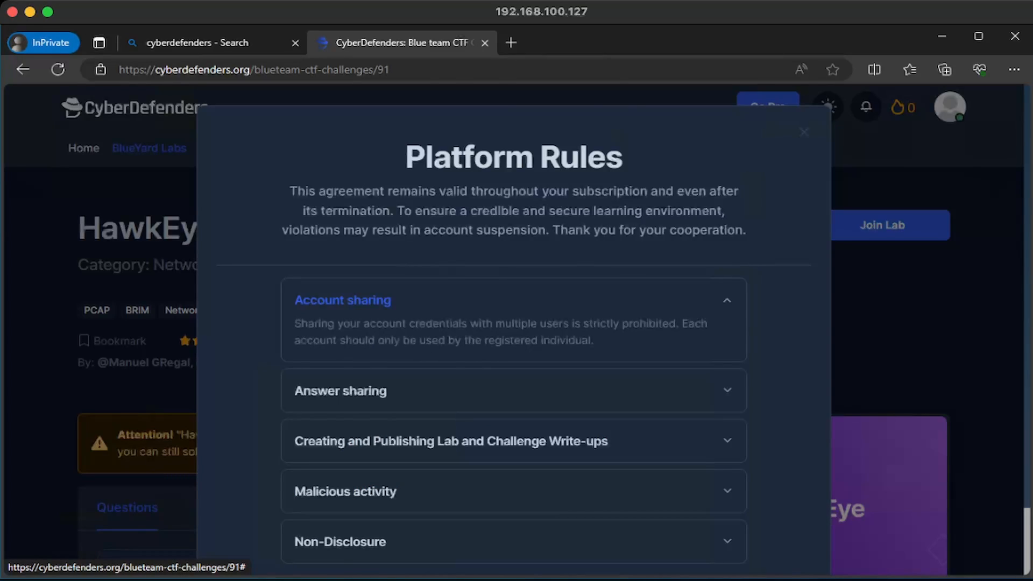
Accept the platform rules and view the HawkEye lab Details, selecting the recommended tools list
scroll(513, 377, "down", 2)
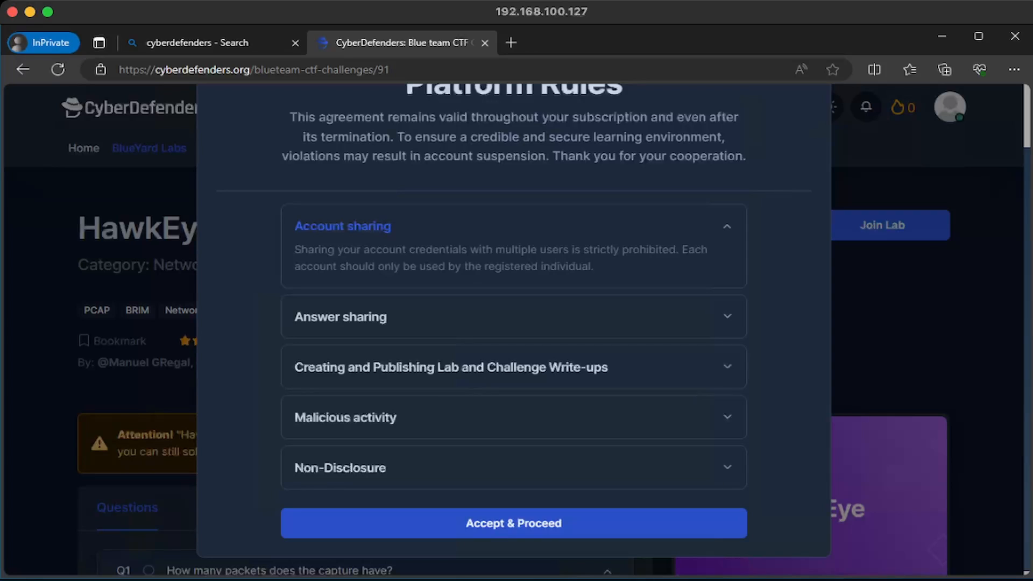
left_click(513, 522)
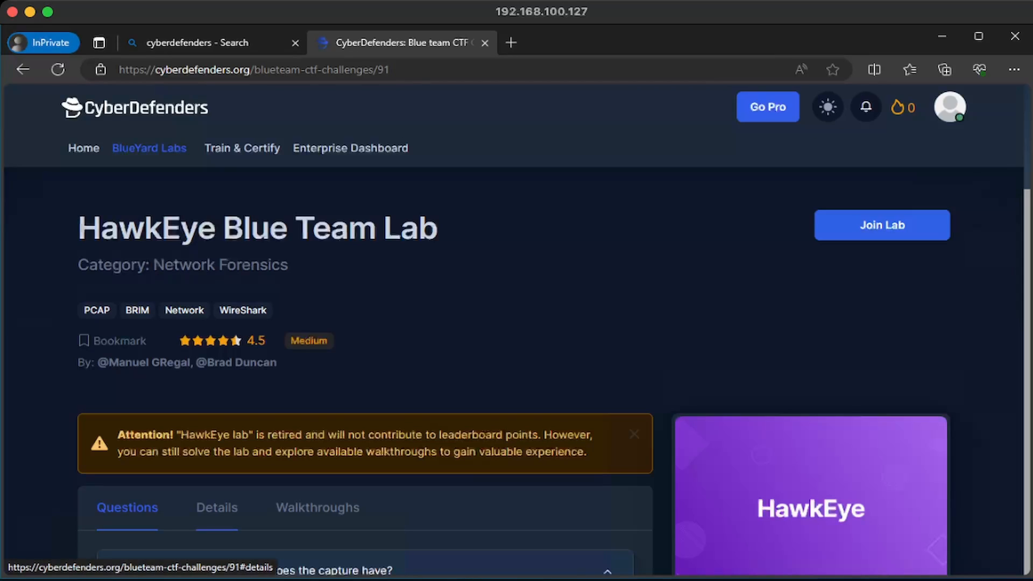
left_click(216, 507)
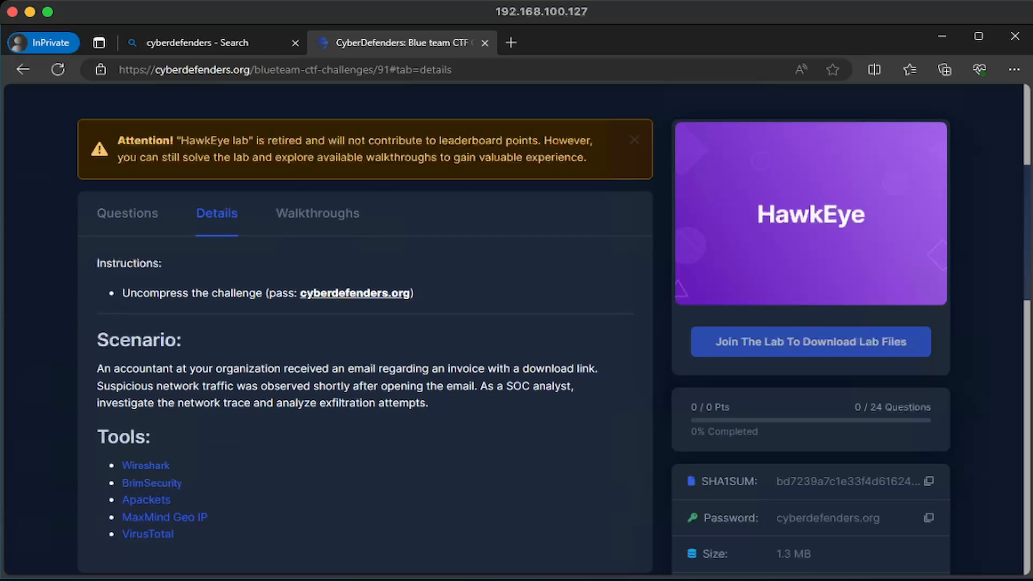
scroll(514, 328, "down", 2)
mouse_move(180, 461)
left_mouse_down()
mouse_move(108, 364)
mouse_move(173, 461)
left_mouse_up()
Join the HawkEye lab and return to the Download Lab Files card
left_click(258, 409)
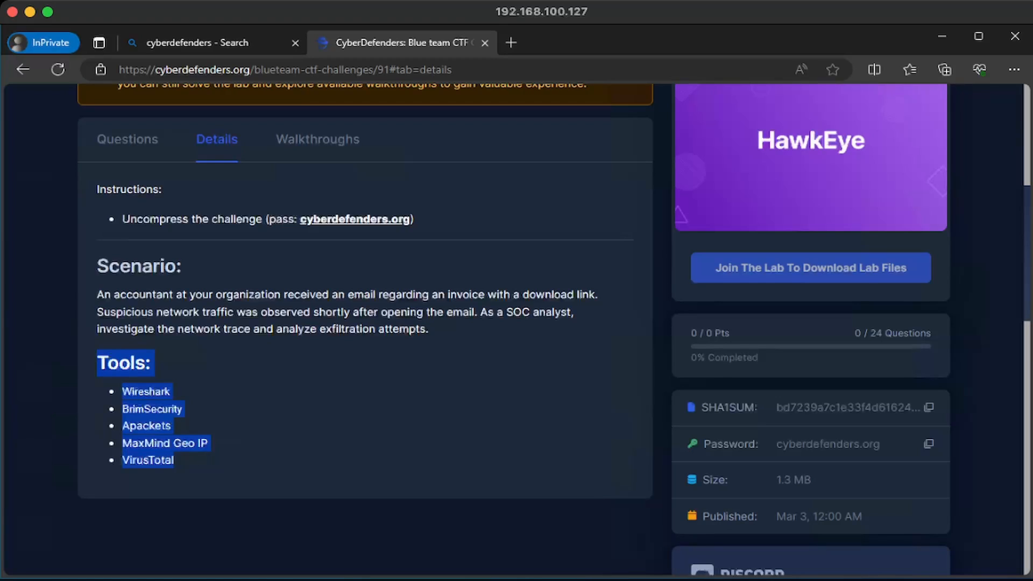
left_click(259, 420)
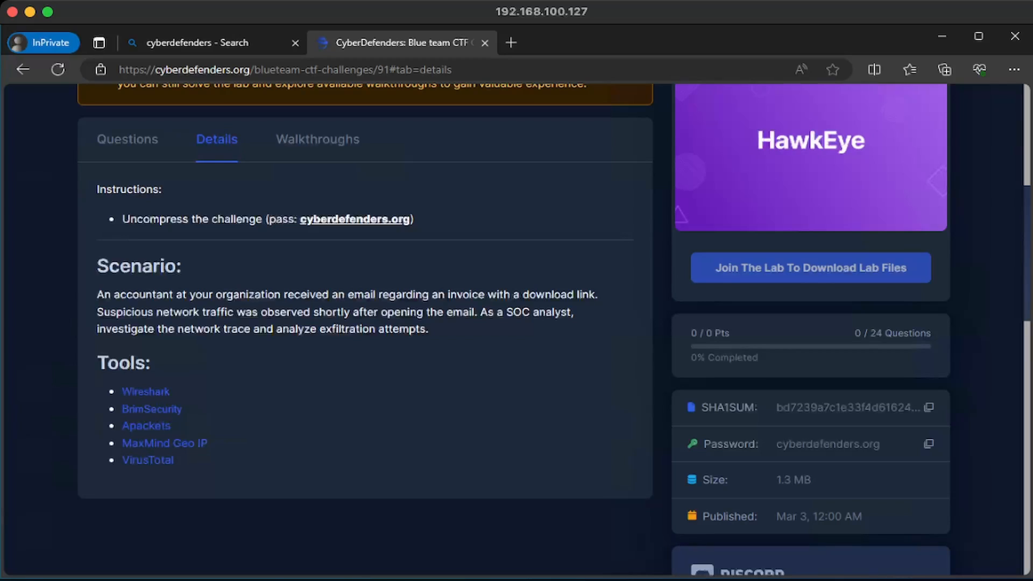
scroll(517, 329, "up", 5)
left_click(872, 226)
scroll(810, 341, "down", 5)
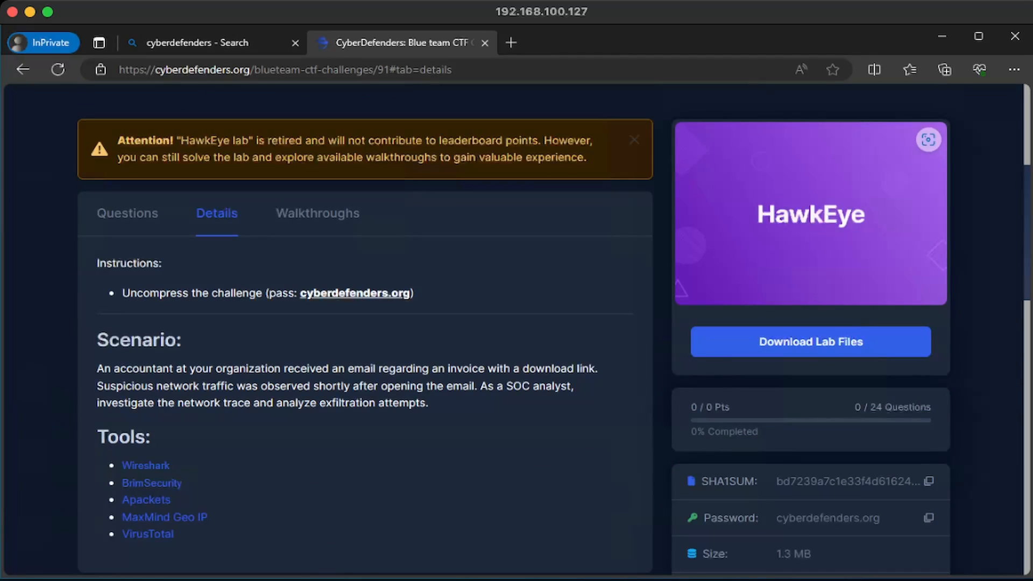
Download c72-hawkeye.zip and extract it into a c72-hawkeye folder using the lab's archive password
left_click(811, 341)
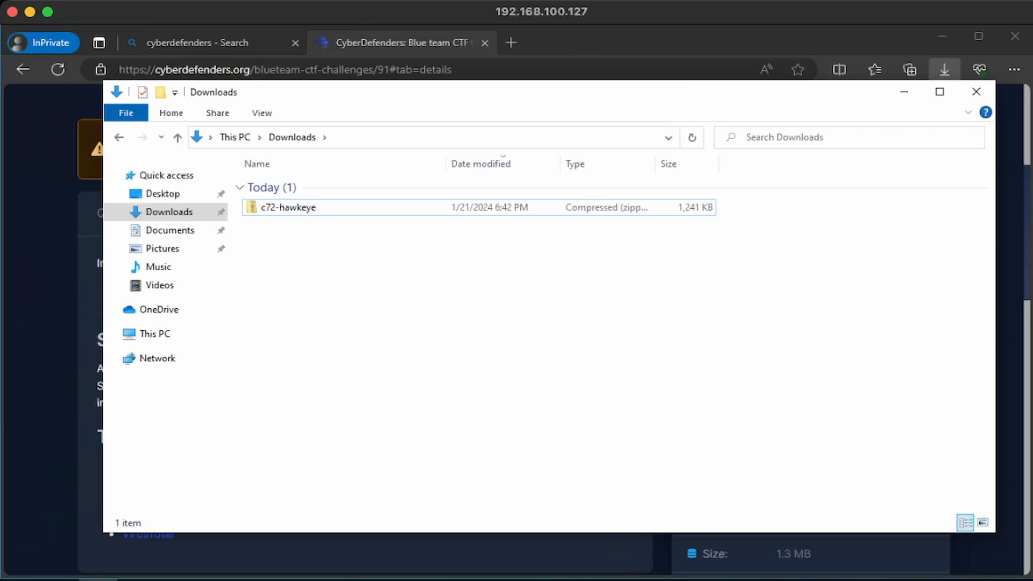
right_click(295, 213)
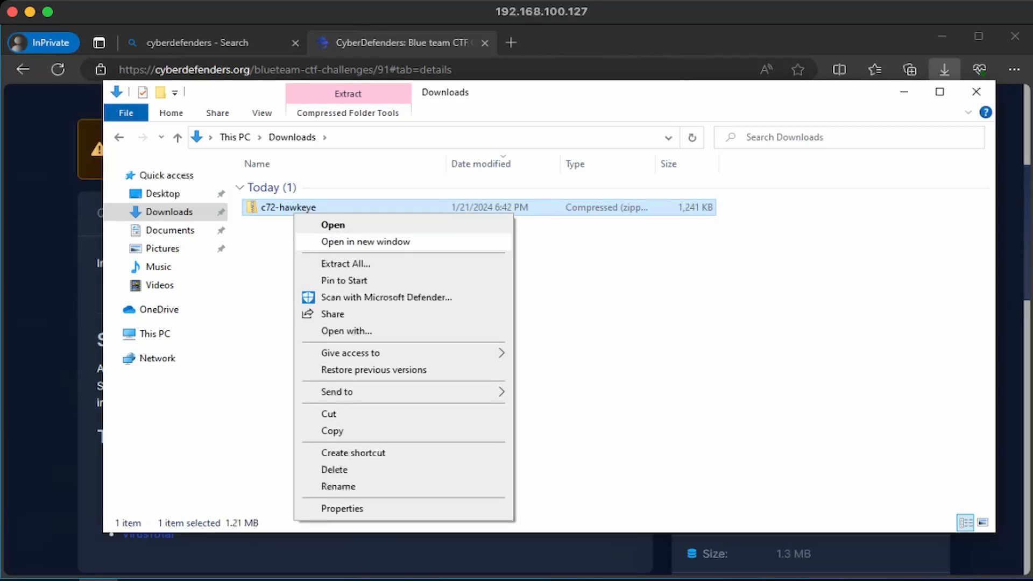
left_click(346, 264)
key("Return")
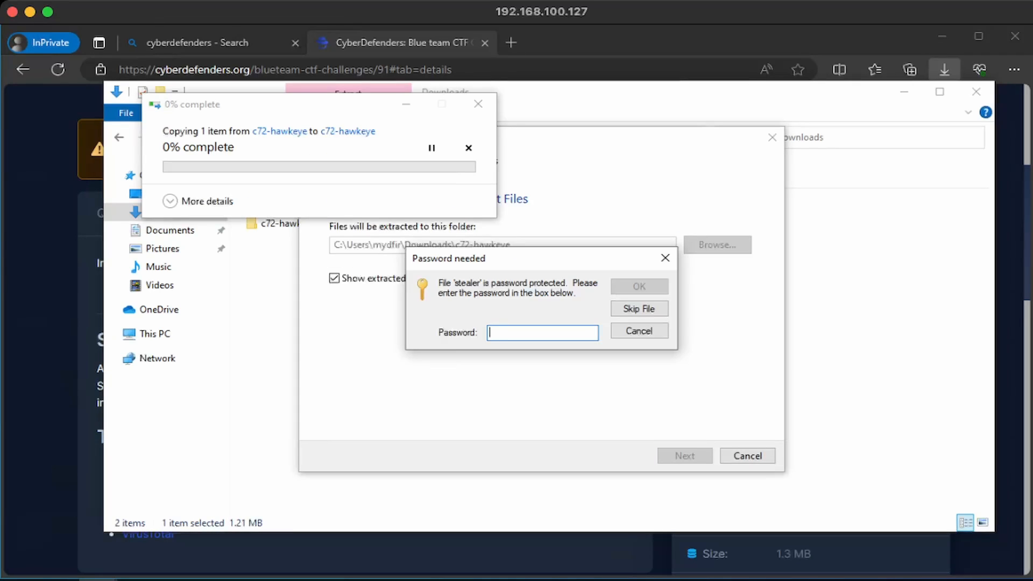
type("cyberdefenders.org")
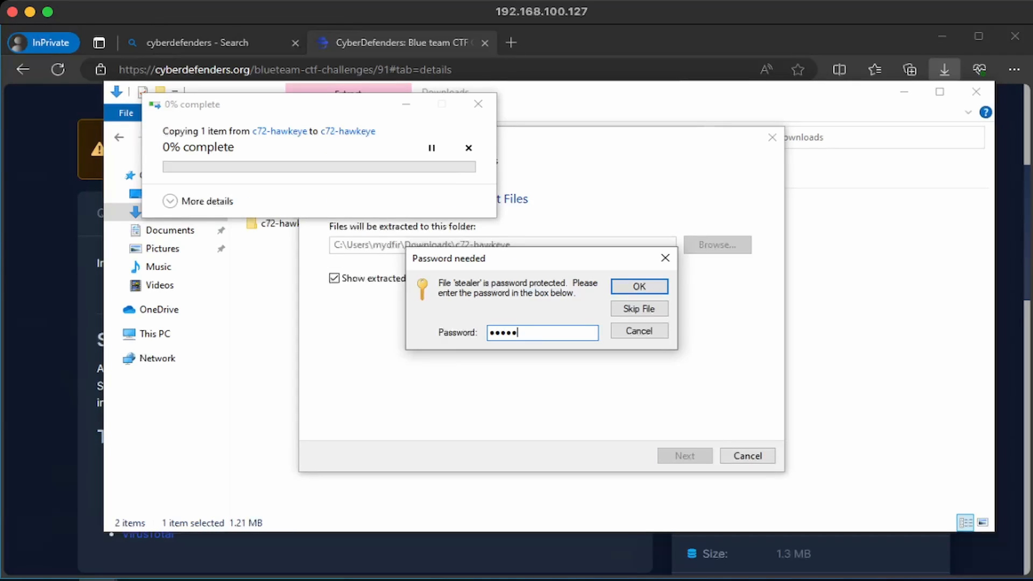
key("Return")
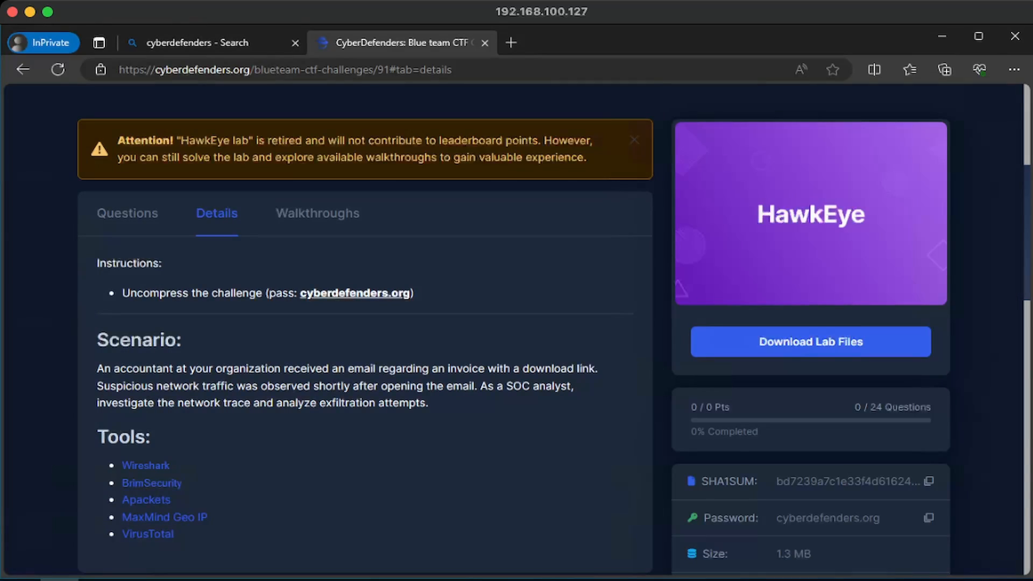
scroll(516, 323, "down", 1)
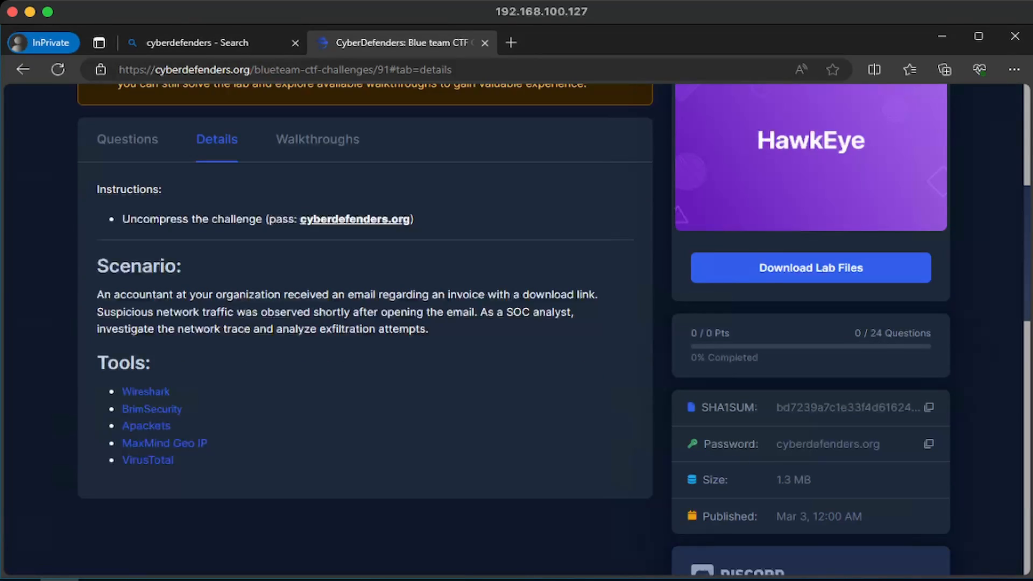
left_click_drag(703, 444, 881, 445)
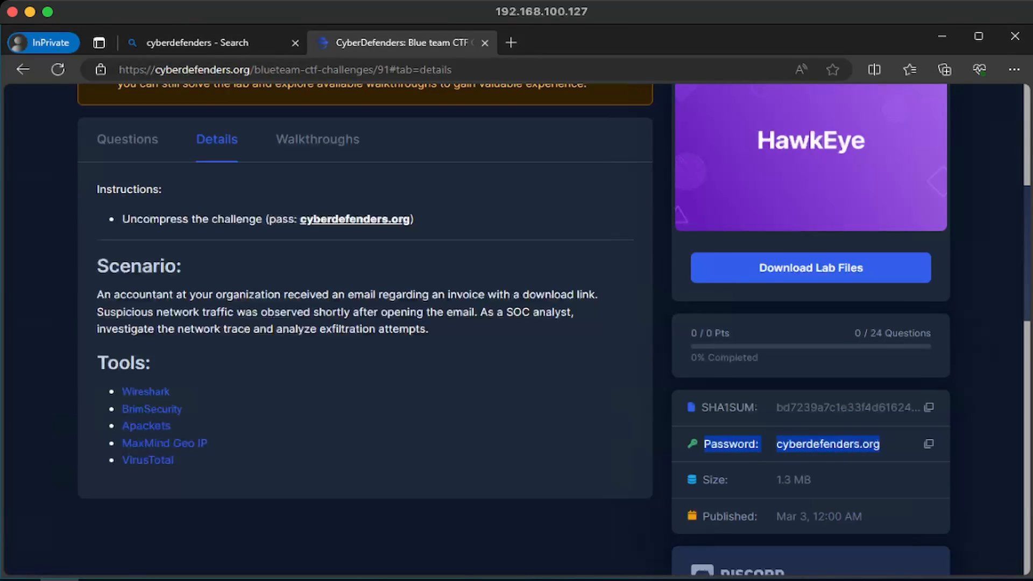
key("alt+Tab")
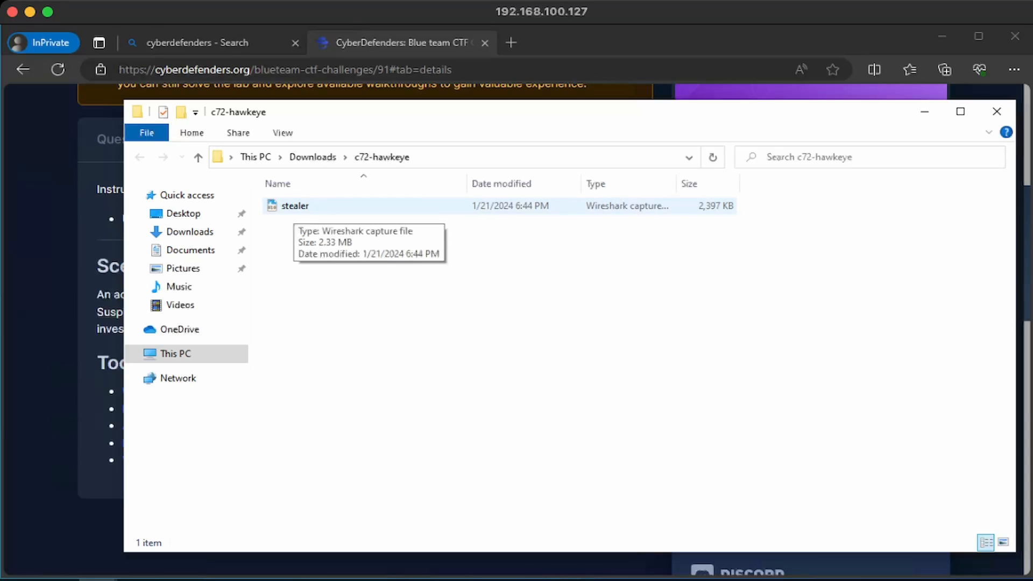
Open stealer.pcap in Wireshark and read the first/last packet times and 01:03:41 elapsed in Capture File Properties
double_click(295, 205)
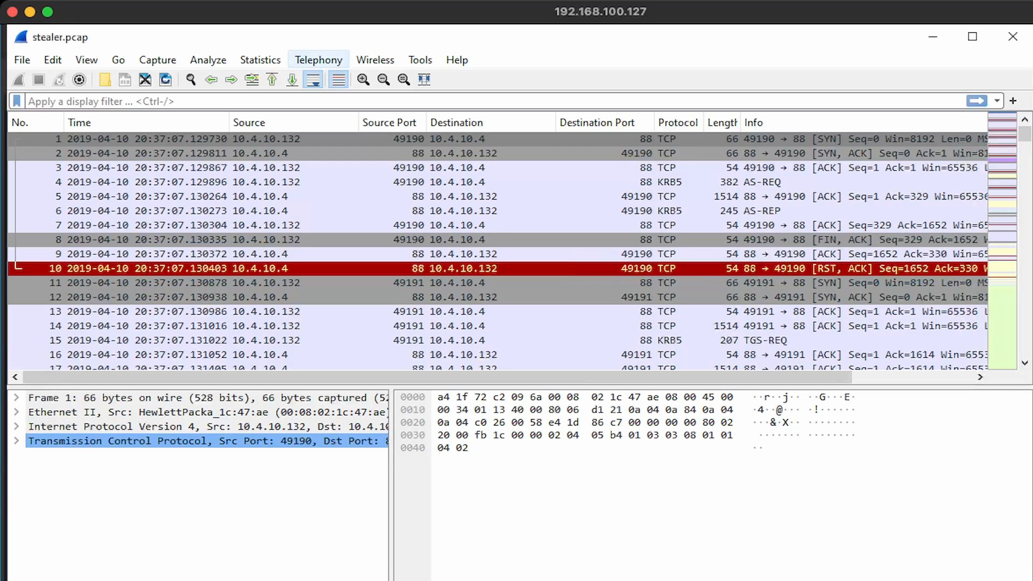
left_click(261, 59)
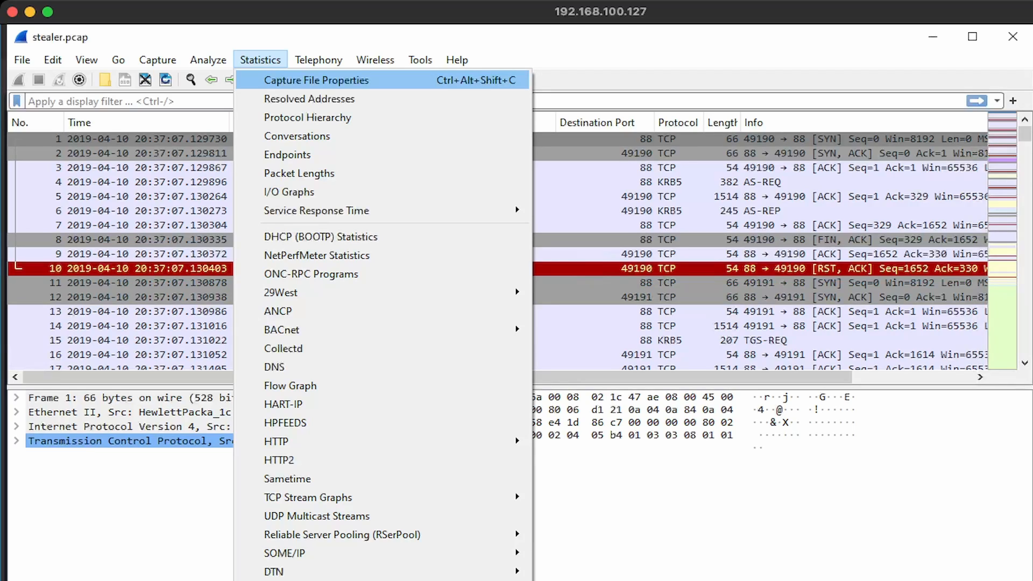
left_click(316, 81)
left_click_drag(267, 288, 433, 288)
left_click(447, 291)
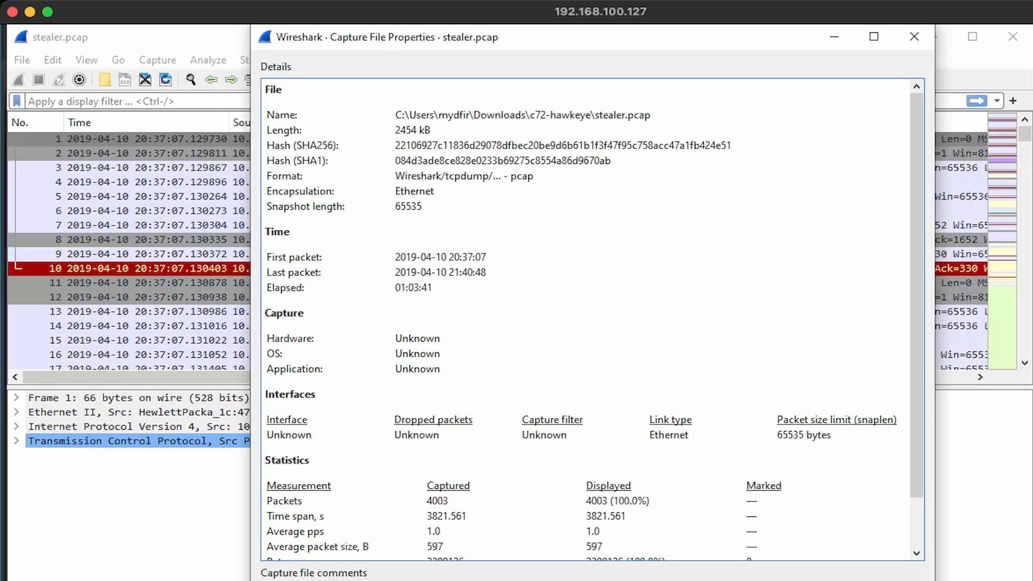
left_click_drag(266, 257, 435, 288)
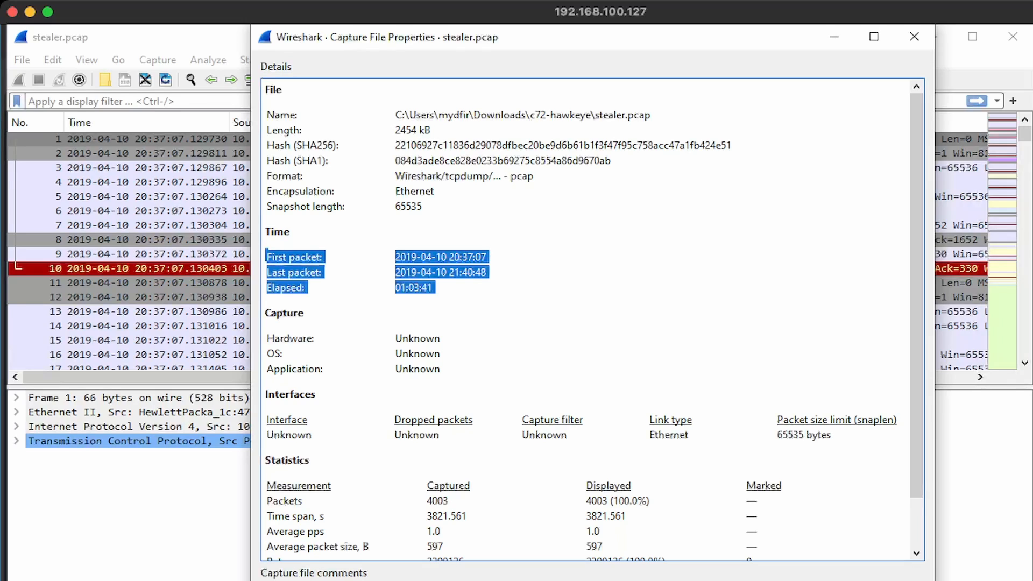
left_click(517, 287)
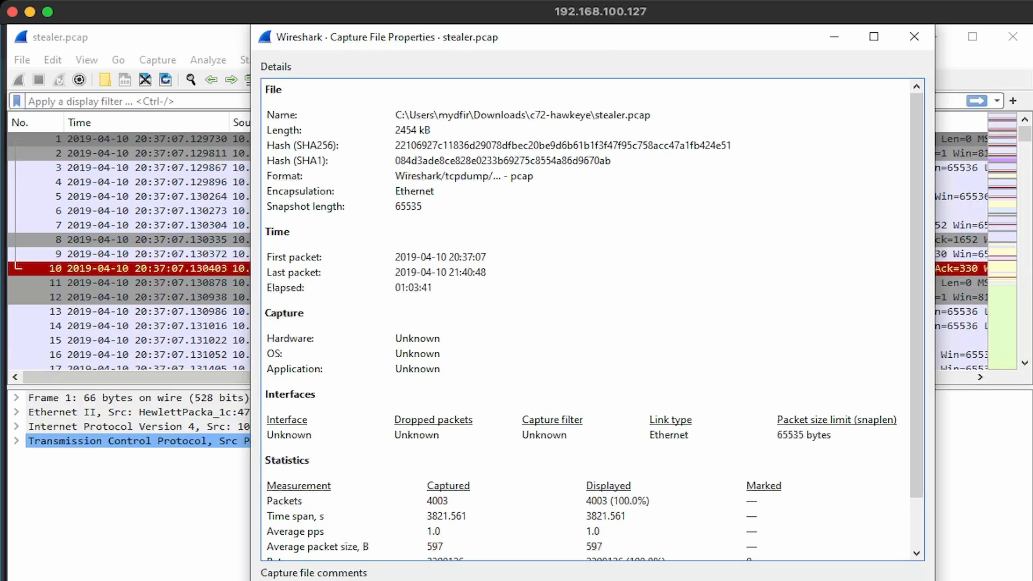
left_click(914, 36)
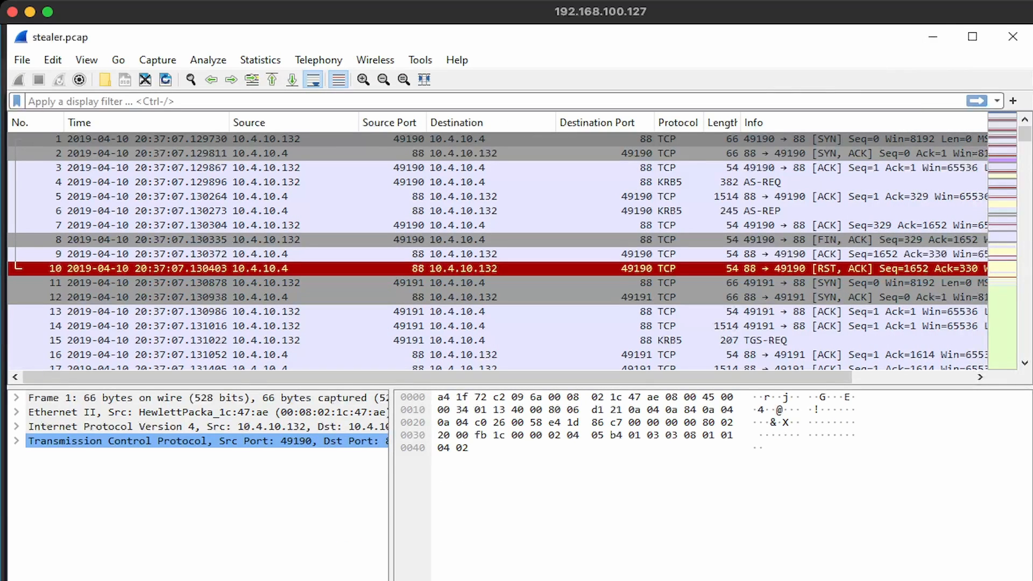
left_click(260, 60)
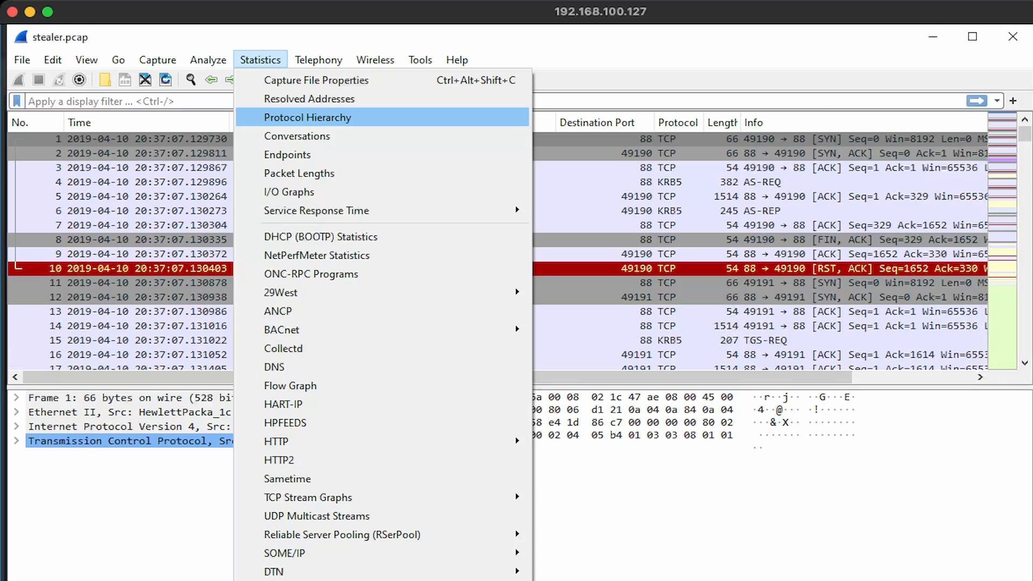
left_click(307, 118)
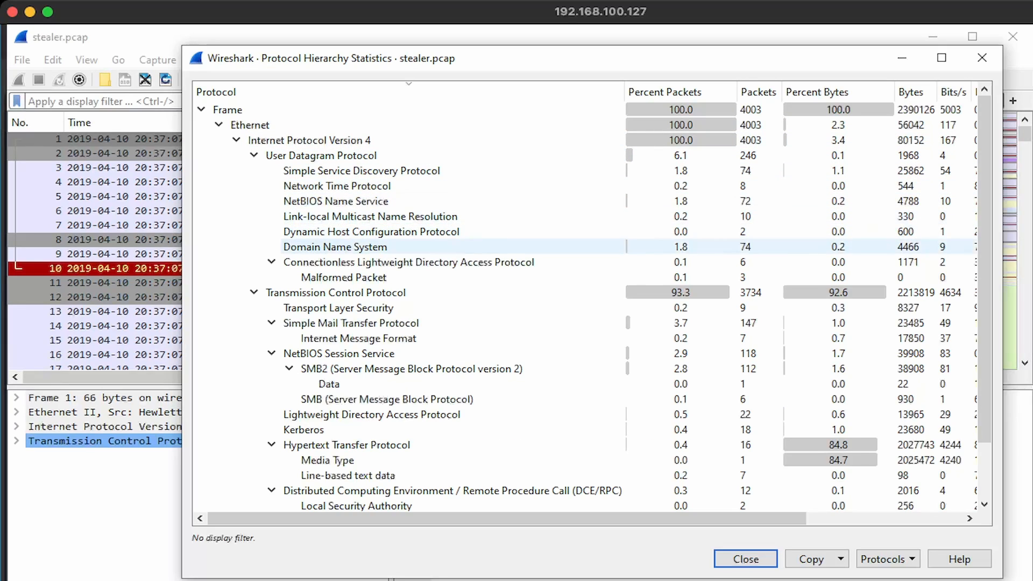
scroll(408, 292, "down", 2)
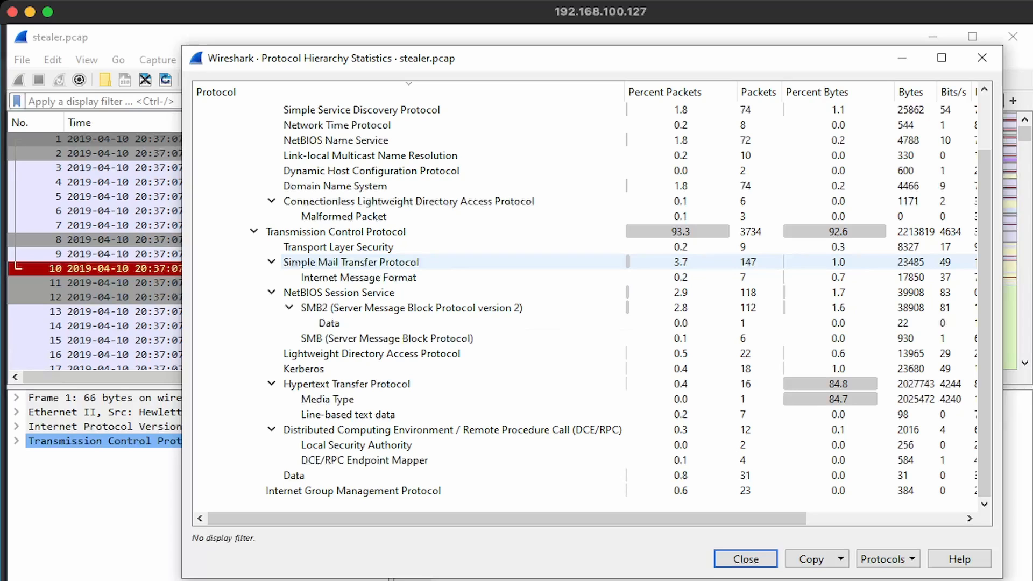
scroll(409, 262, "up", 2)
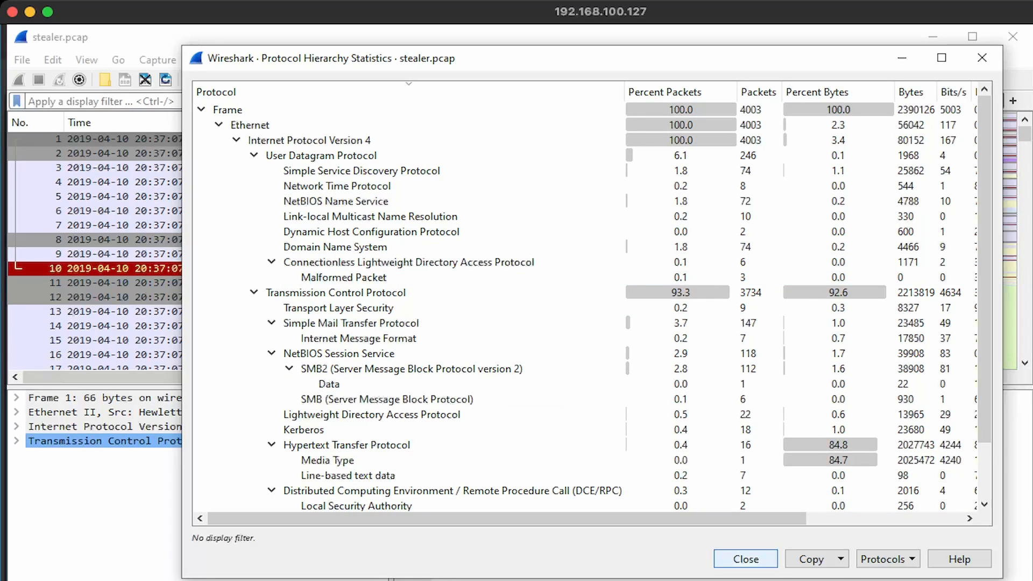
left_click(746, 559)
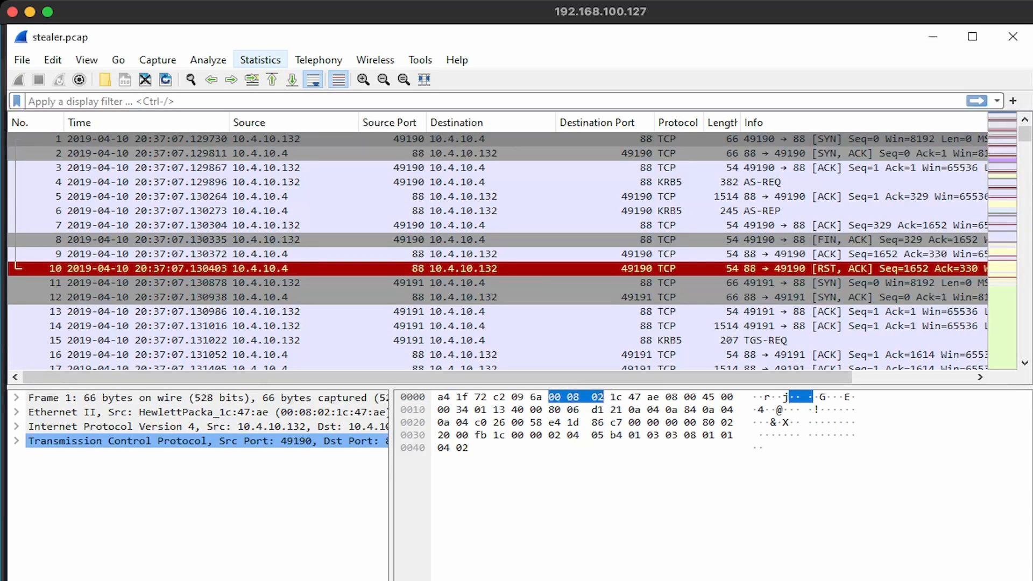
Show the IPv4 conversations sorted by bytes descending, led by 10.4.10.132 with 217.182.138.150 at 2 MB
left_click(261, 60)
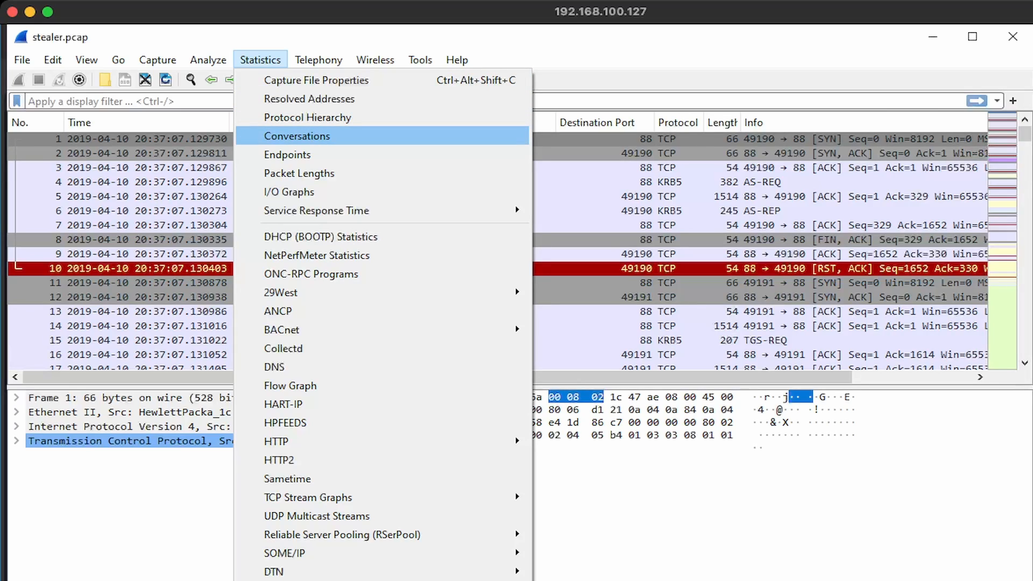
left_click(297, 136)
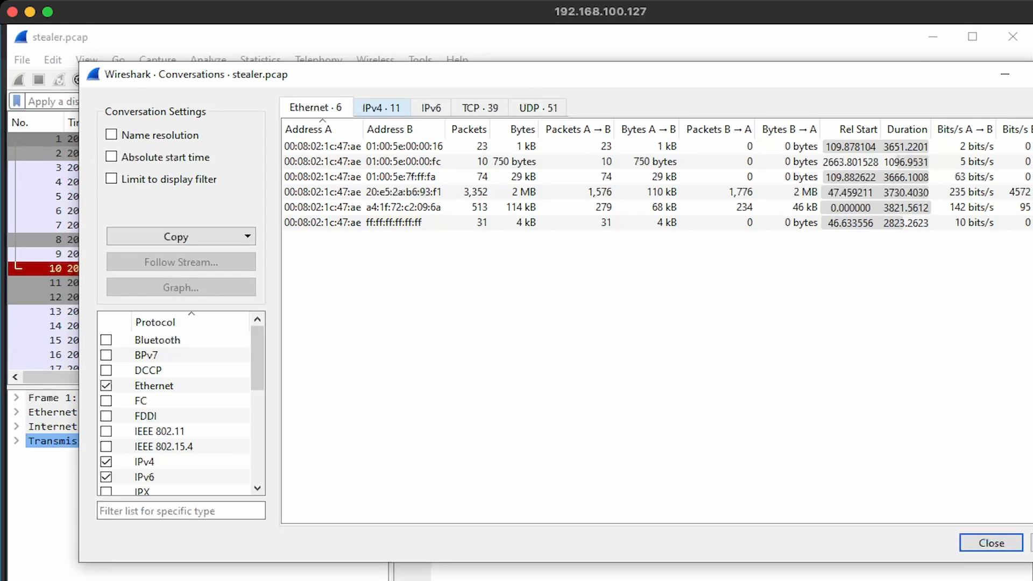
left_click(381, 107)
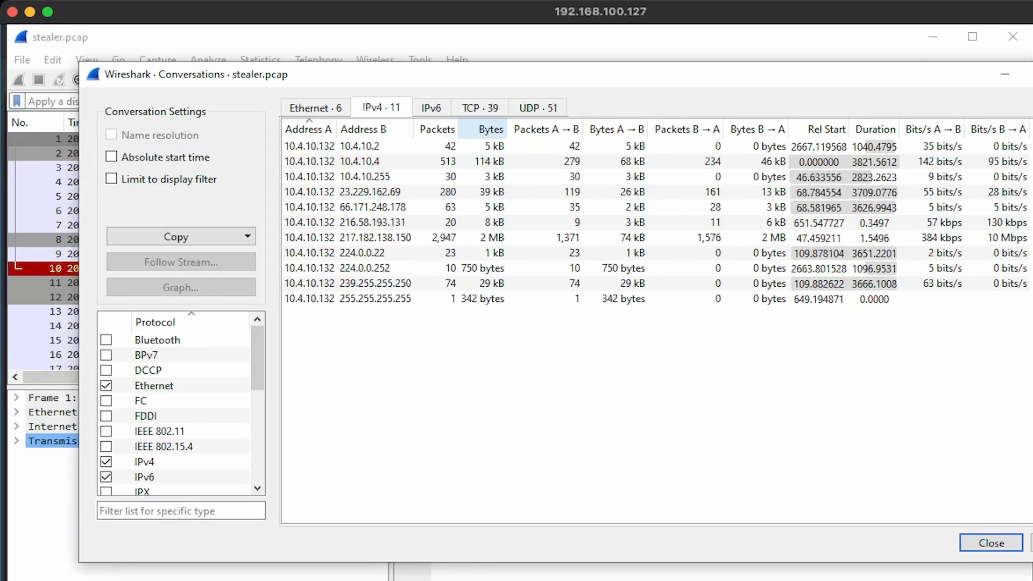
left_click(491, 130)
left_click(491, 129)
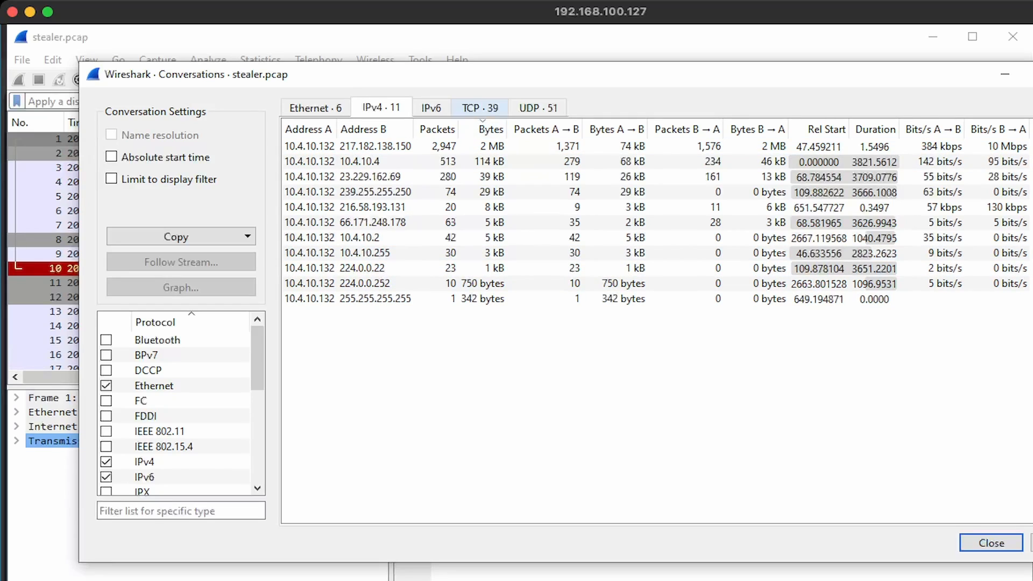
Sort the TCP conversations by bytes, largest first, and select the port 49208 conversation
left_click(480, 108)
left_click(565, 129)
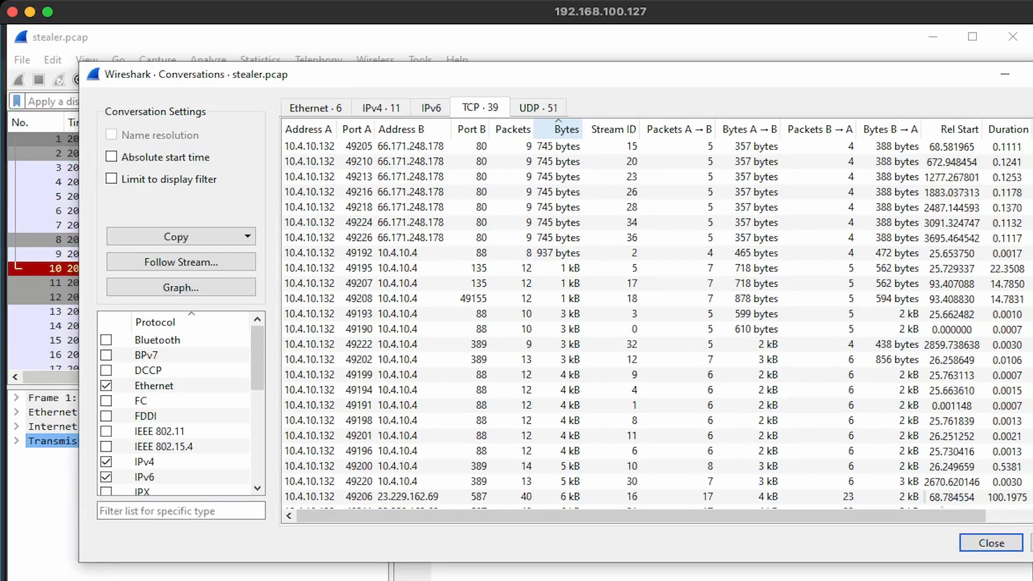
left_click(564, 129)
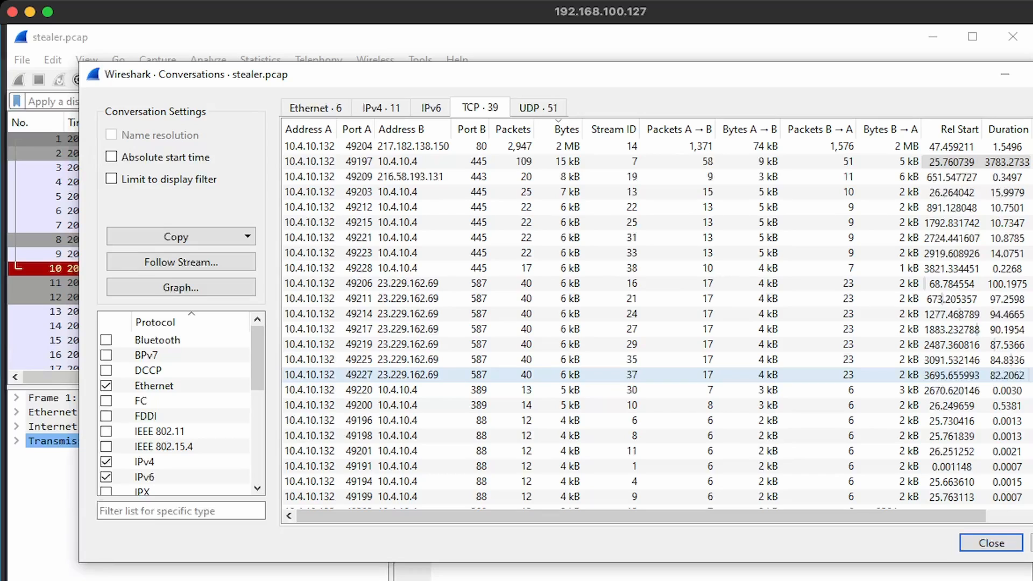
scroll(645, 350, "down", 5)
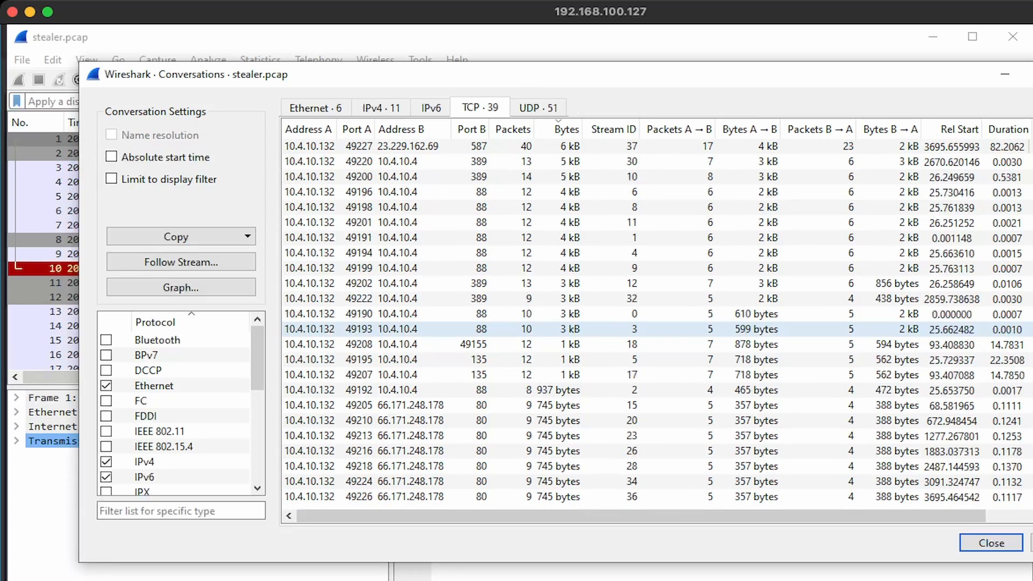
scroll(646, 329, "up", 1)
scroll(646, 336, "down", 1)
left_click(646, 344)
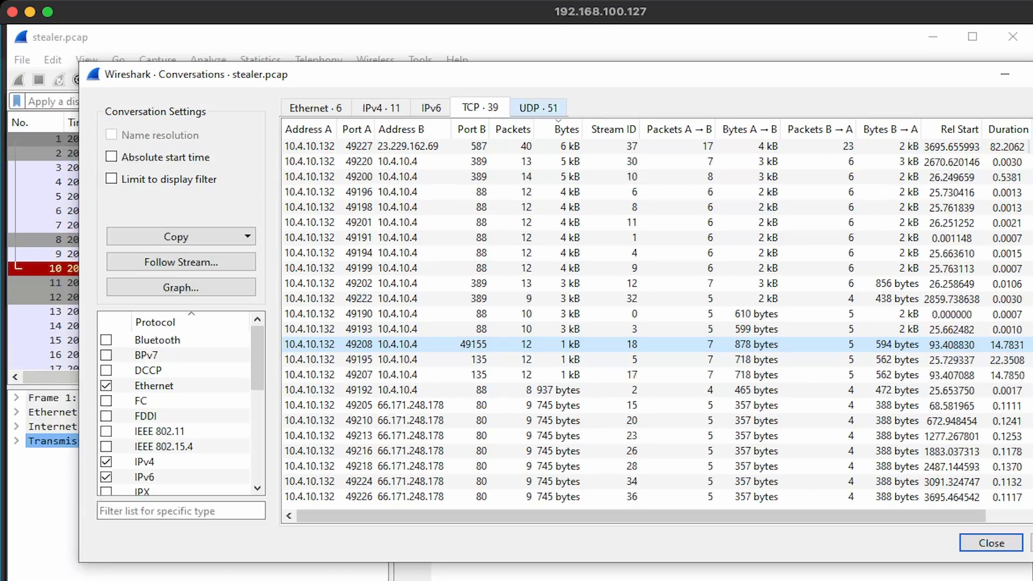
Sort the 51 UDP conversations by bytes, largest first, then close the Conversations window
left_click(538, 108)
left_click(566, 129)
left_click(567, 129)
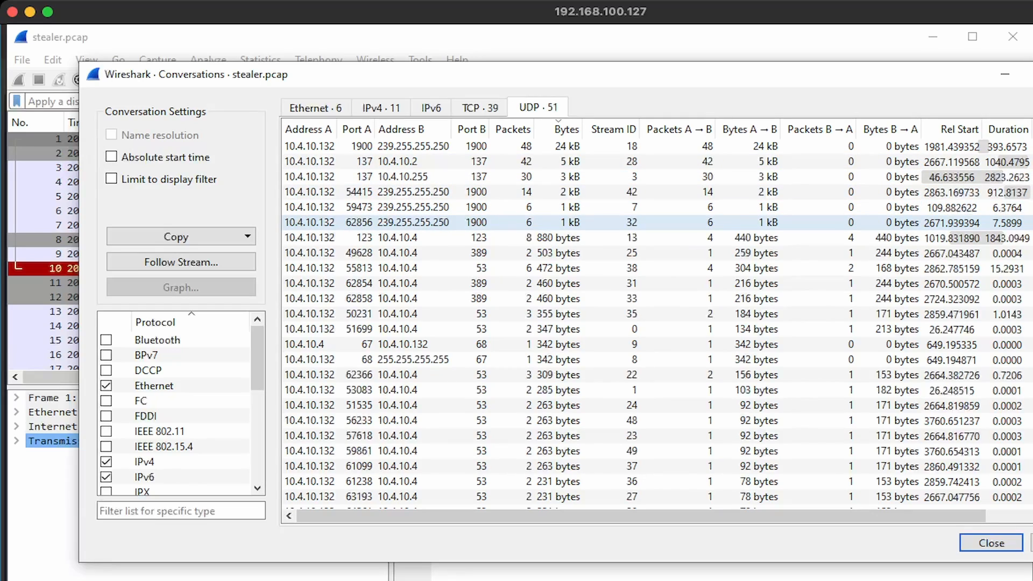
scroll(592, 222, "down", 2)
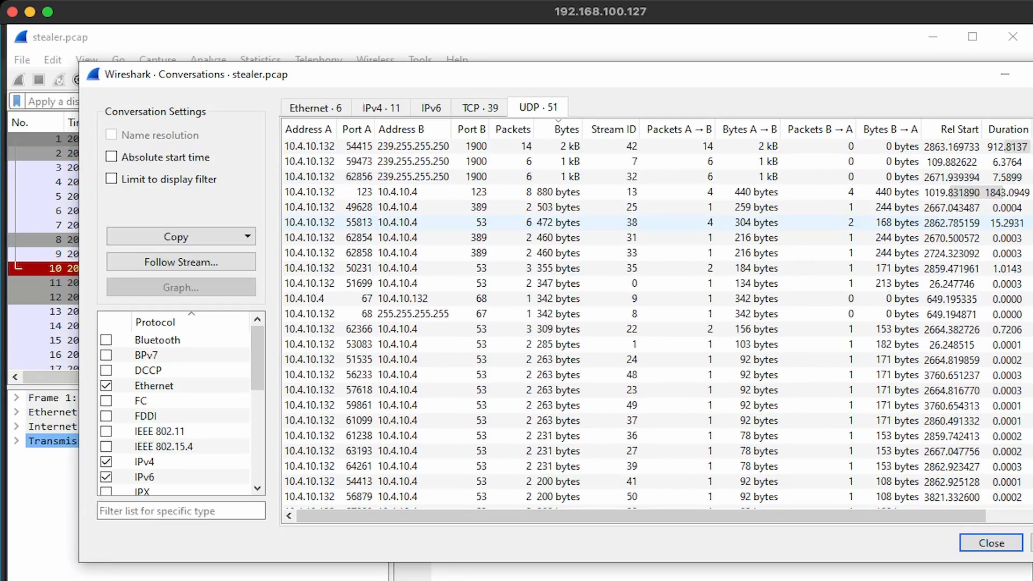
key("Escape")
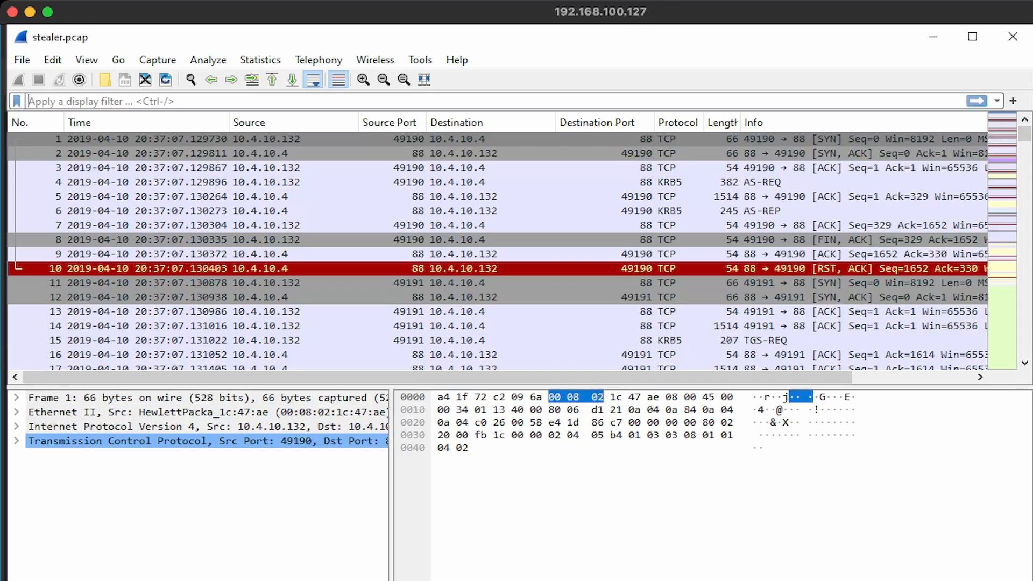
Filter on ip.addr == 217.182.138.150 and select frame 210, the GET for tkraw_Protected99.exe
type("ip.ad")
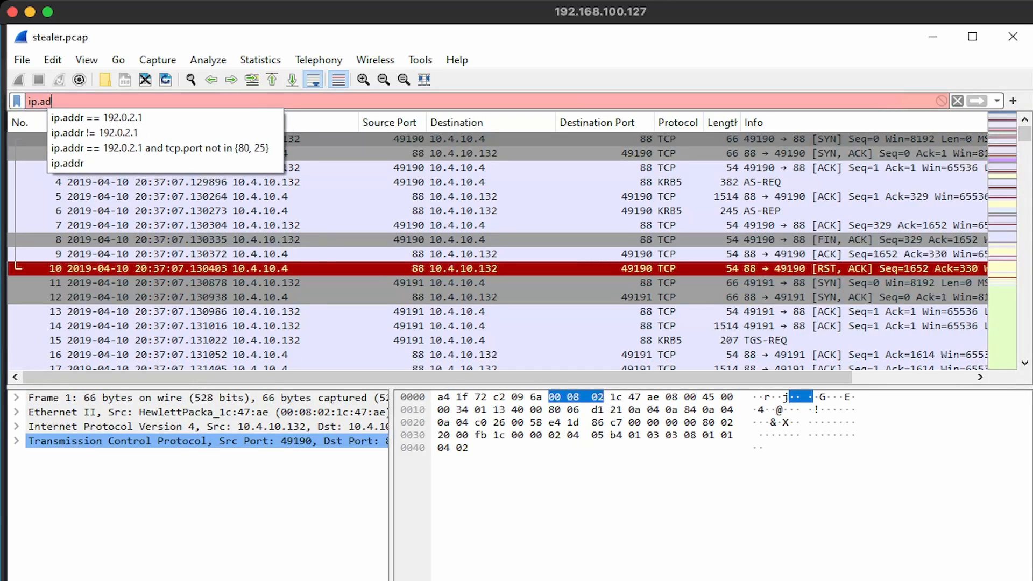
type("dr == ")
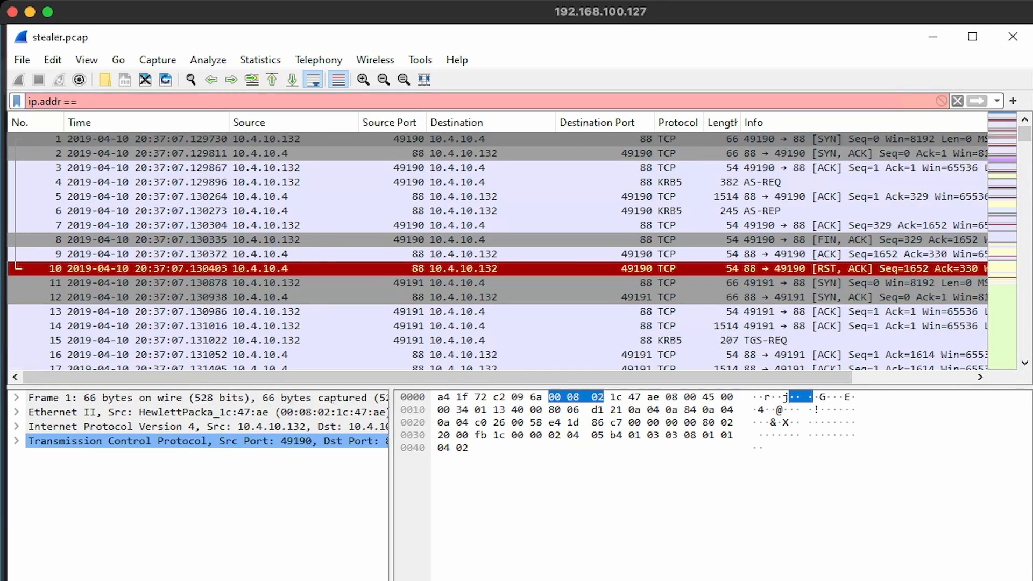
type("217.182.138.150")
key("Return")
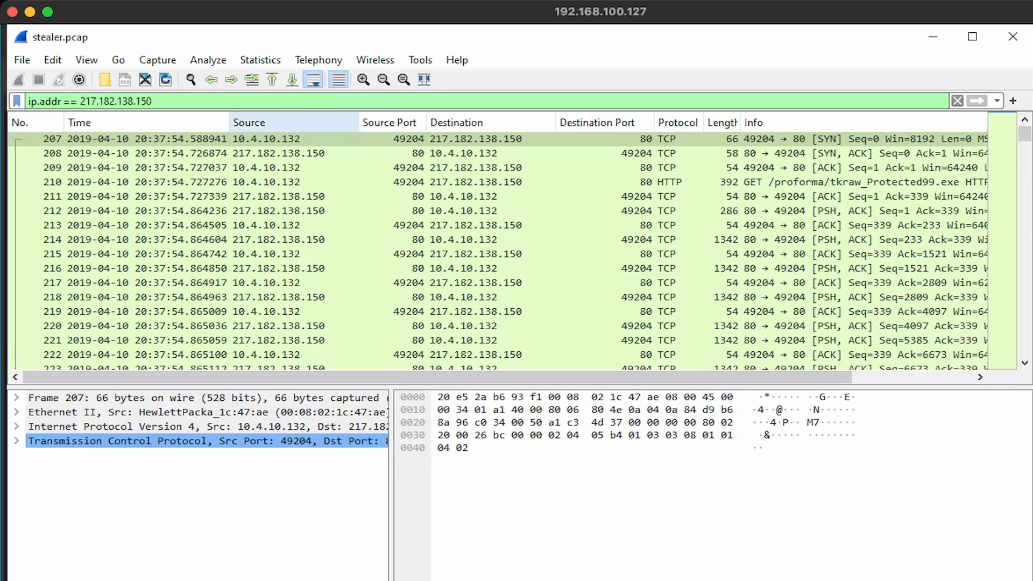
left_click(200, 182)
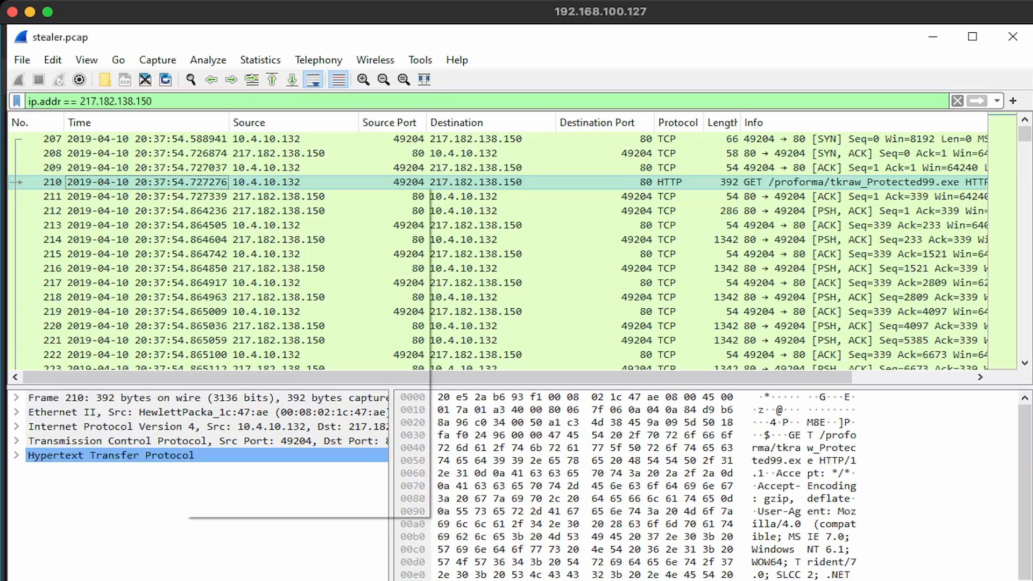
Follow packet 210's HTTP stream, marking the MZ signature and the application/x-msdownload content type
right_click(183, 183)
mouse_move(323, 416)
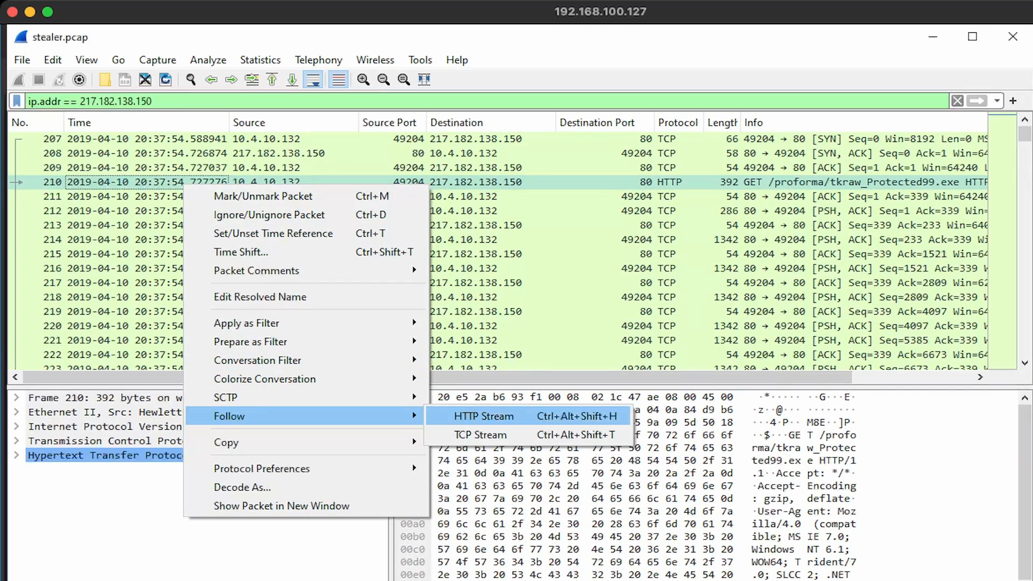
left_click(484, 416)
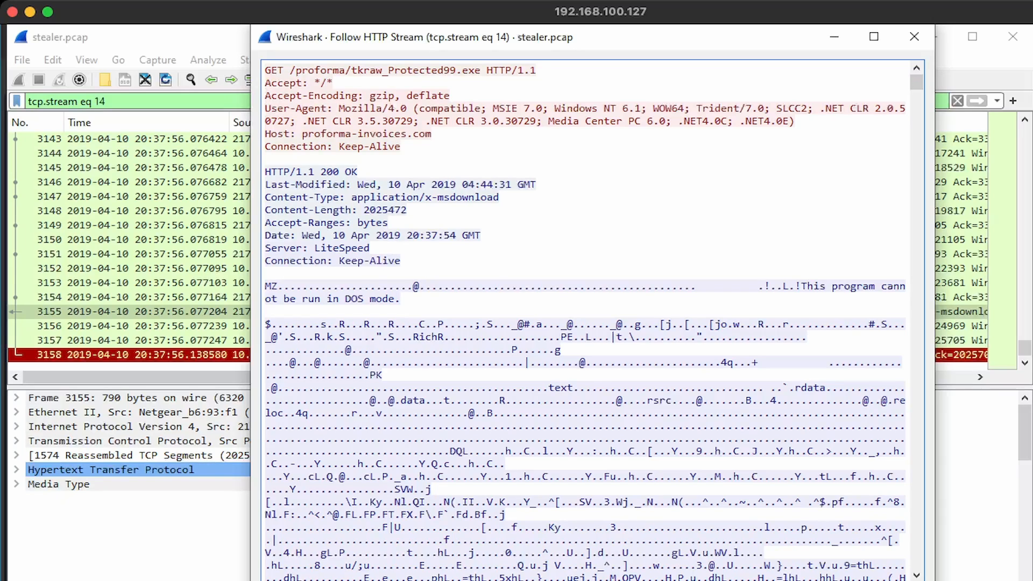
double_click(271, 286)
left_click_drag(499, 197, 345, 197)
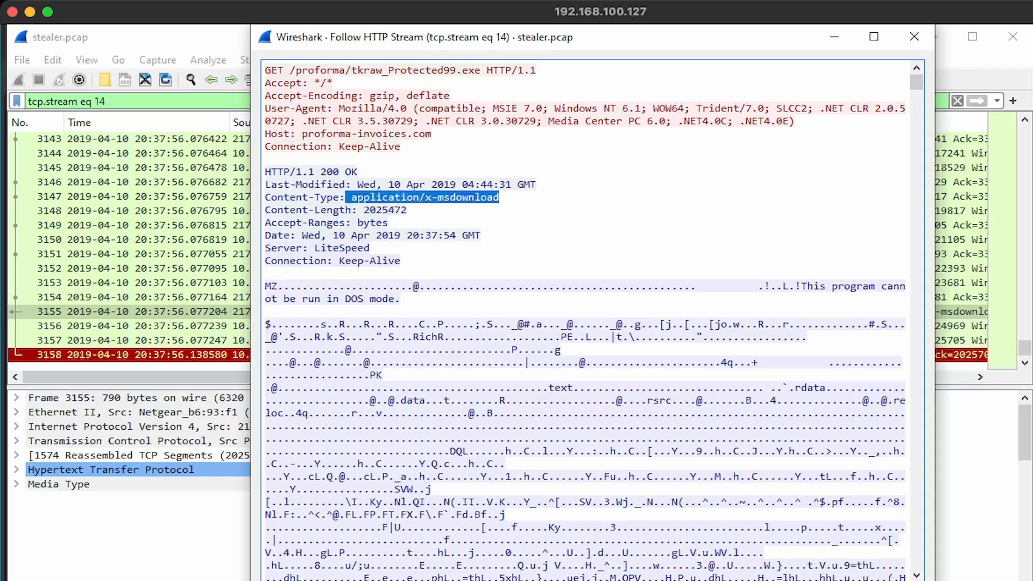
left_click(914, 37)
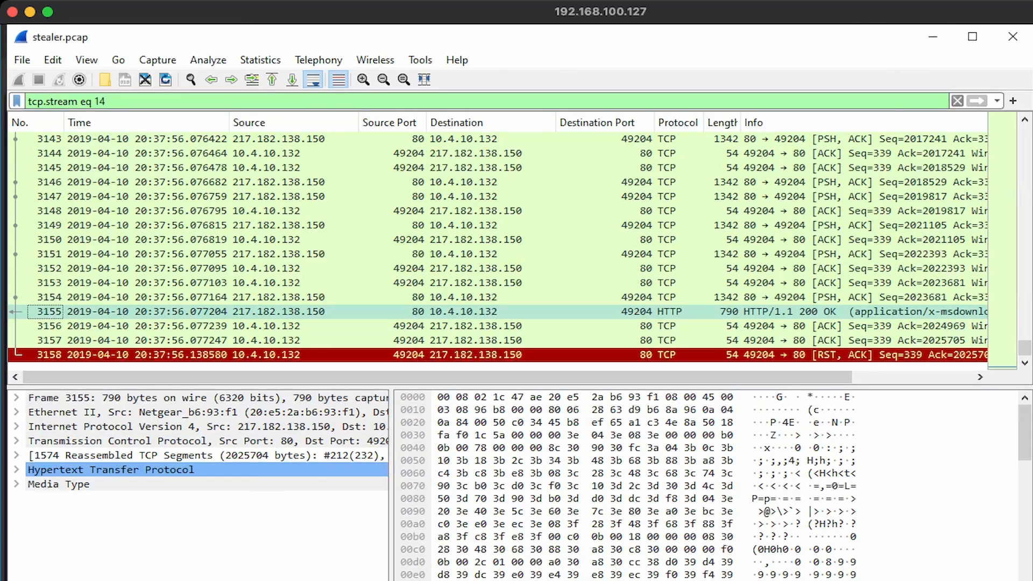
Clear the tcp.stream eq 14 display filter so all packets show again
key("ctrl+Home")
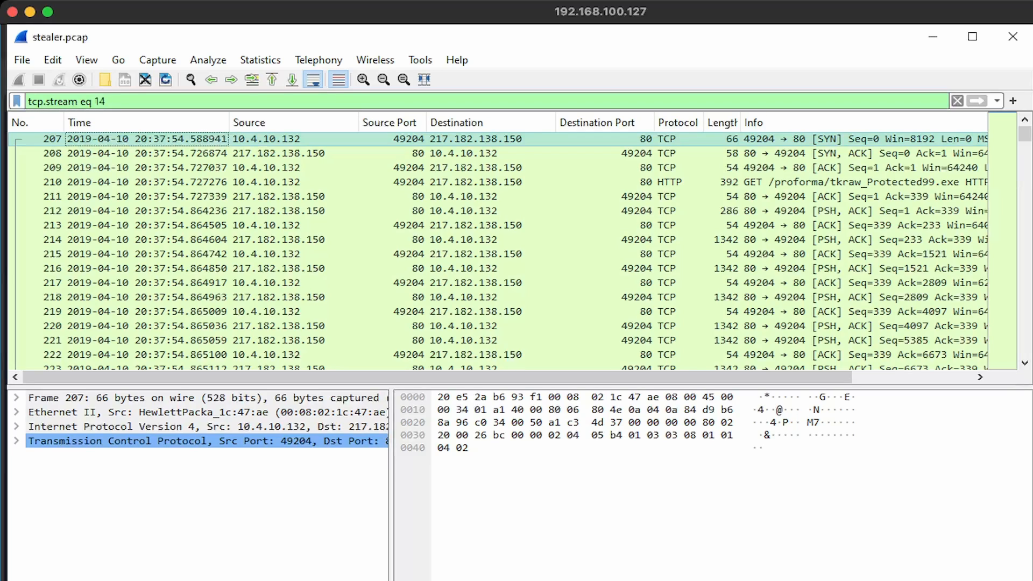
double_click(87, 101)
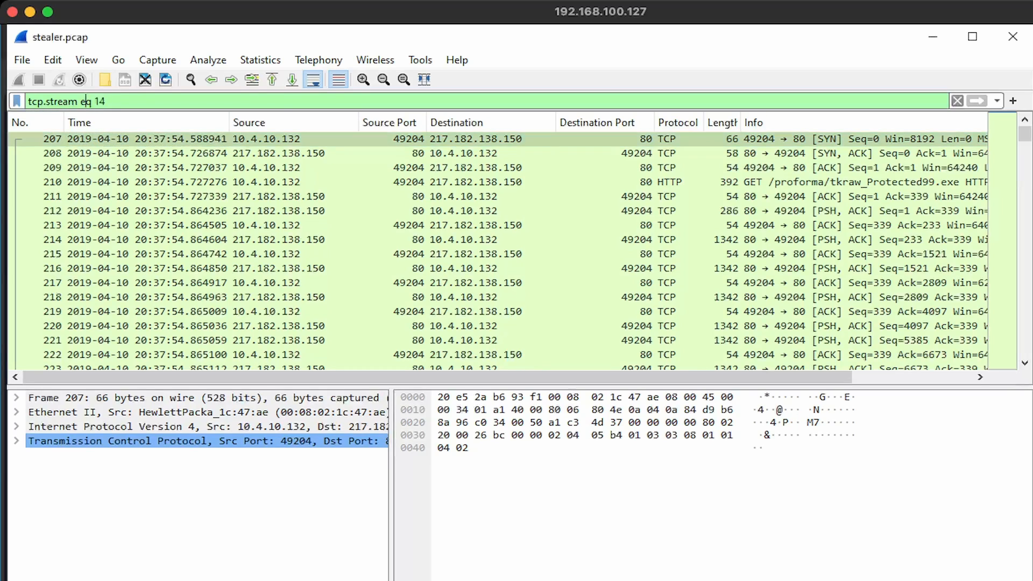
left_click(104, 101)
key("ctrl+a")
key("BackSpace")
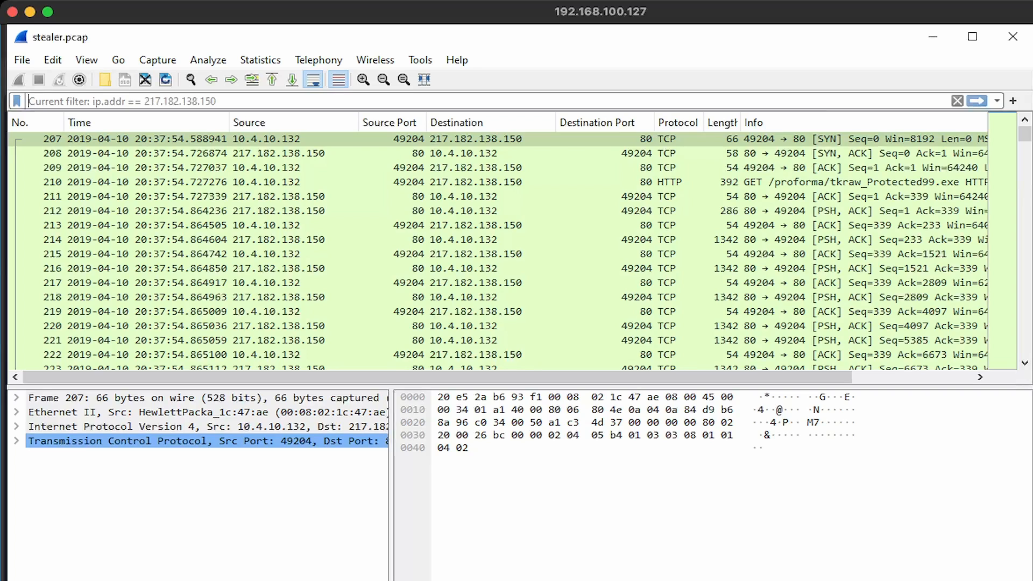
key("Return")
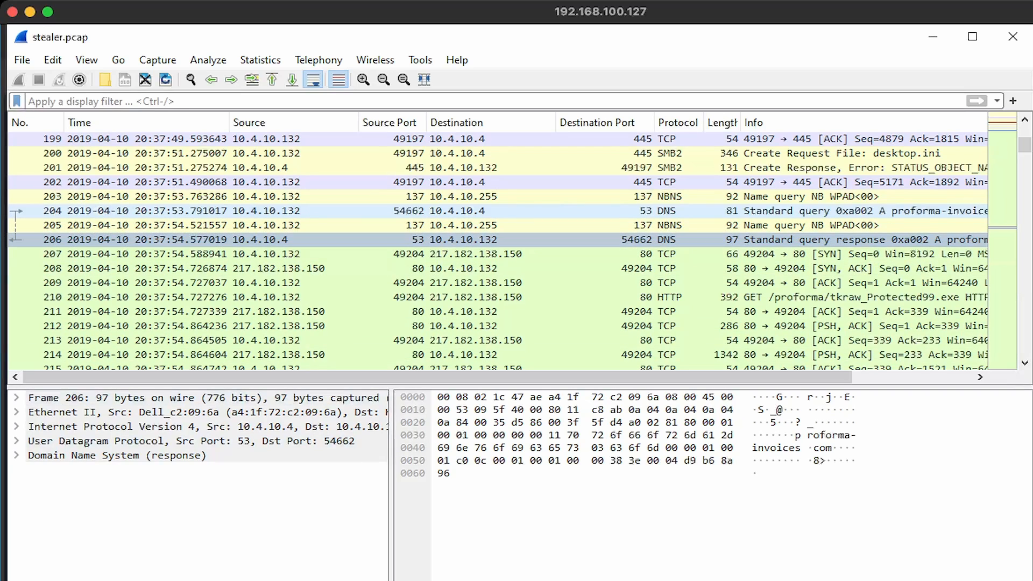
Scroll to frame 206, the DNS response resolving proforma-invoices.com to 217.182.138.150
scroll(499, 248, "right", 5)
scroll(498, 249, "right", 1)
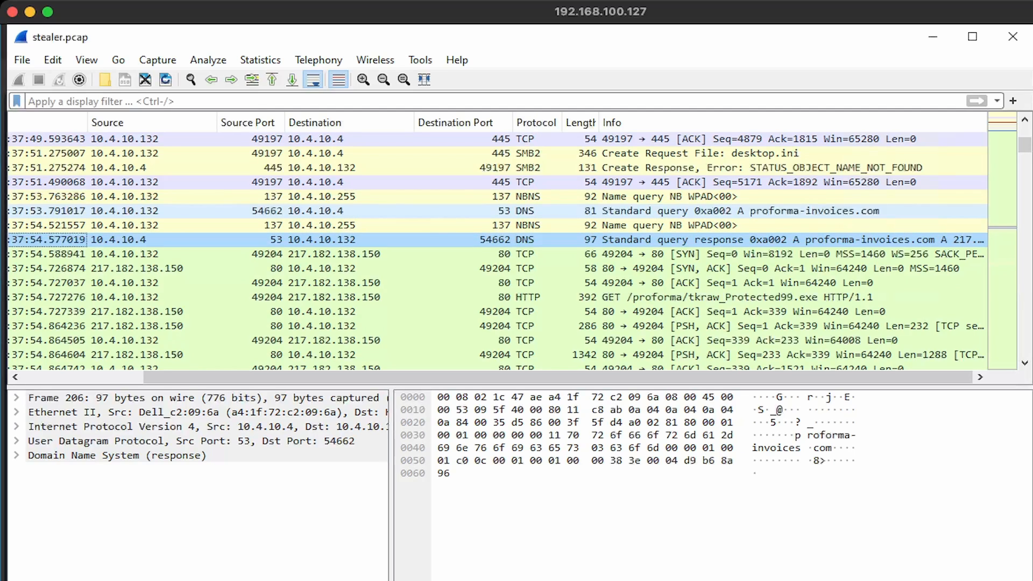
scroll(597, 302, "left", 4)
scroll(597, 297, "down", 1)
scroll(597, 297, "up", 3)
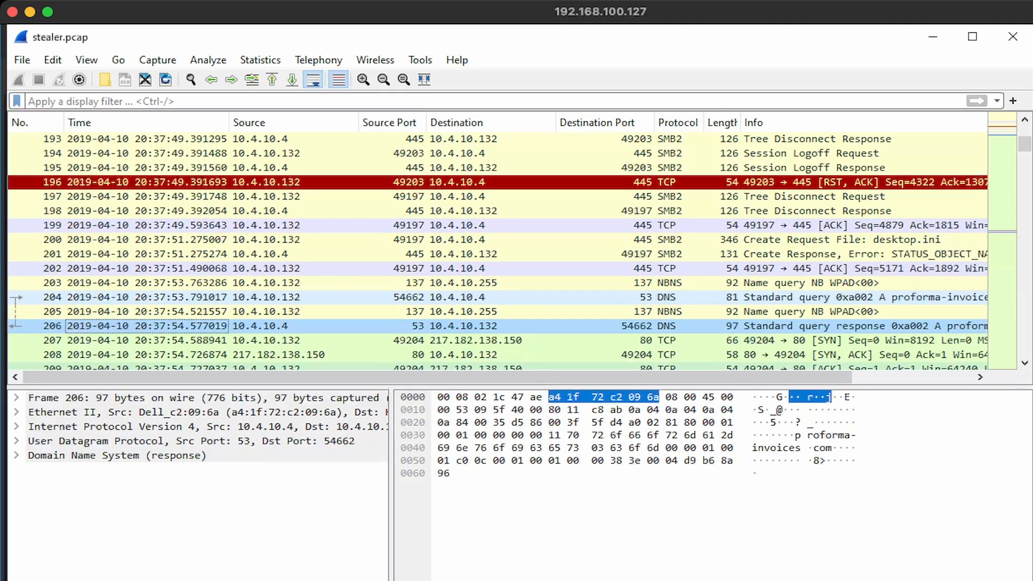
scroll(497, 250, "up", 1)
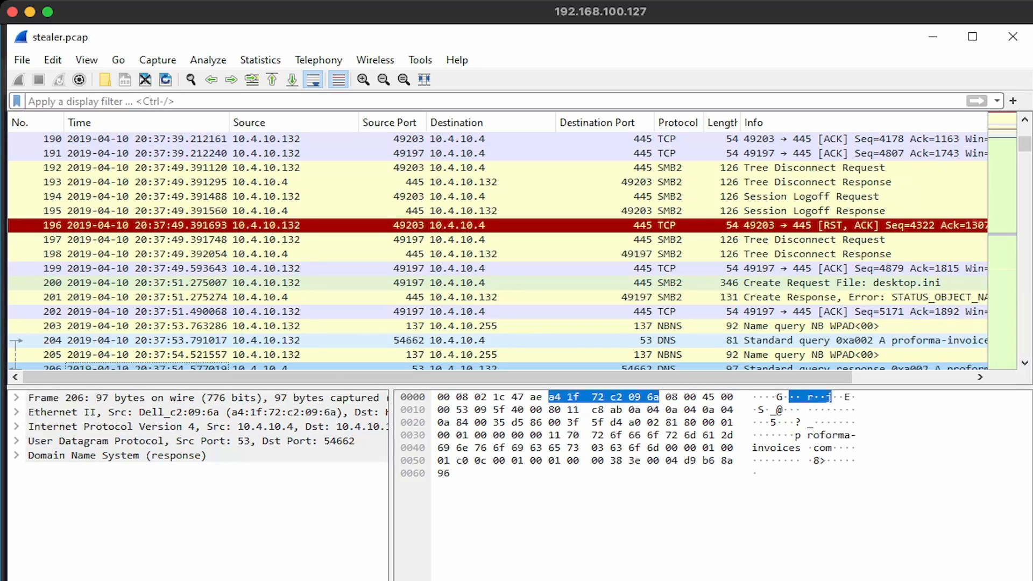
scroll(497, 250, "down", 1)
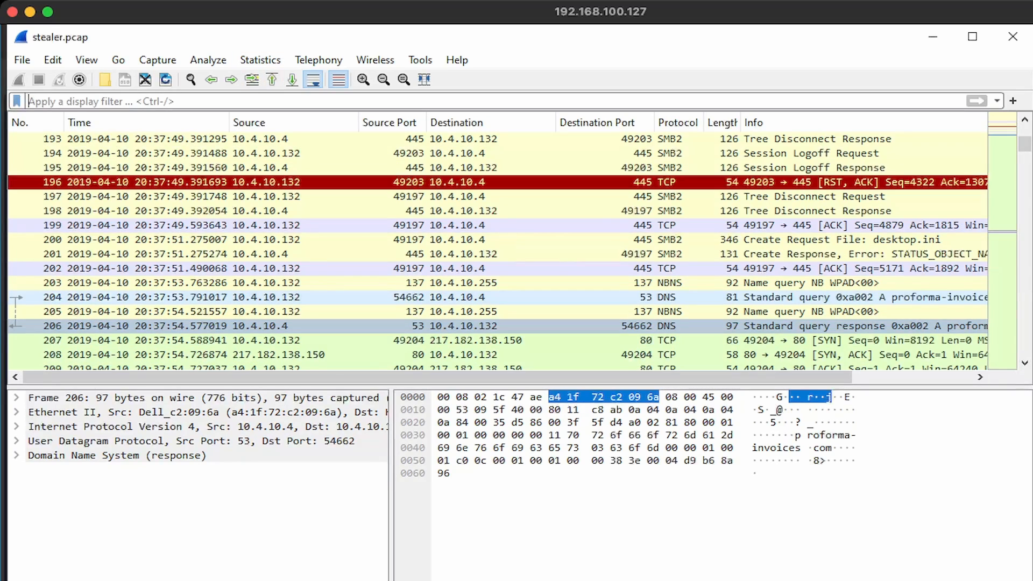
Apply the smtp filter to show the port 587 session to 23.229.162.69, then check the challenge questions
type("smtp")
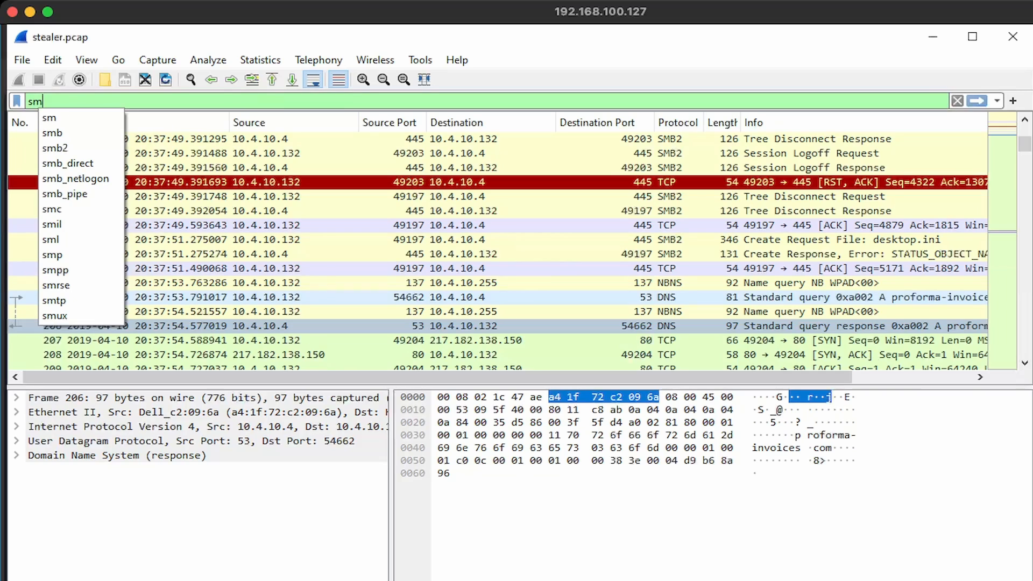
key("Return")
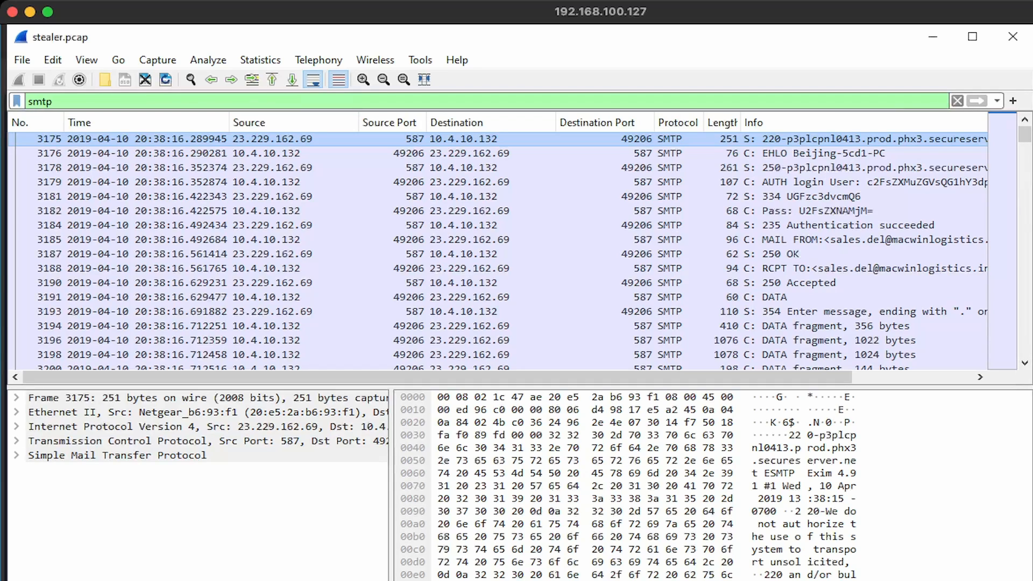
key("alt+Tab")
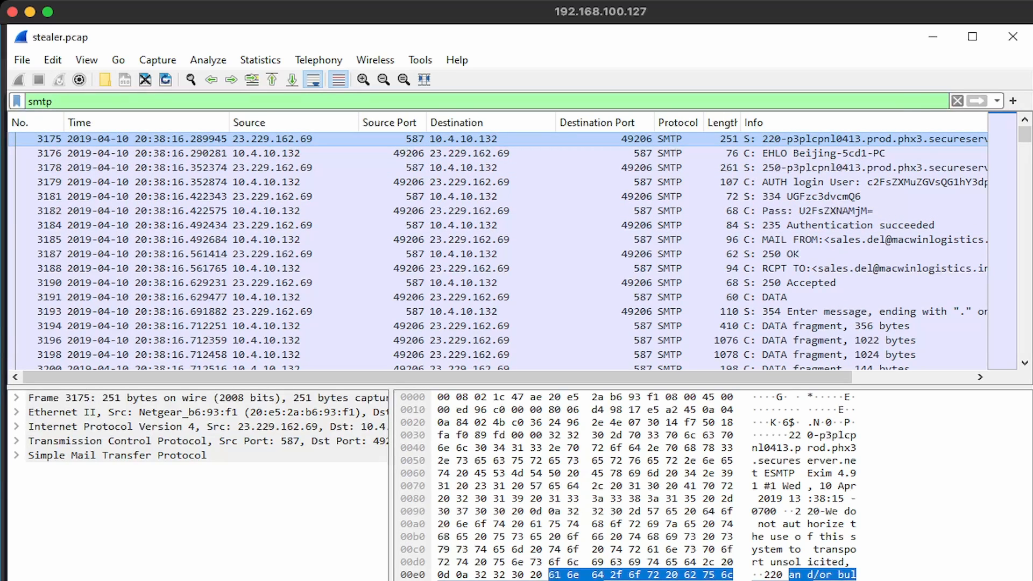
Follow packet 3175's TCP stream and highlight client hostname Beijing-5cd1-PC and IP 173.66.146.112
right_click(229, 138)
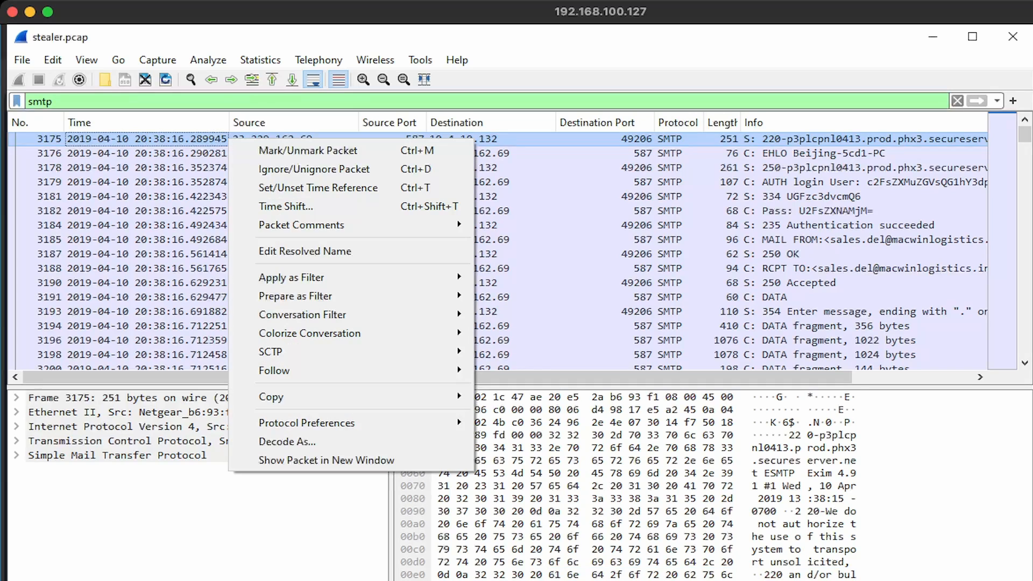
mouse_move(322, 371)
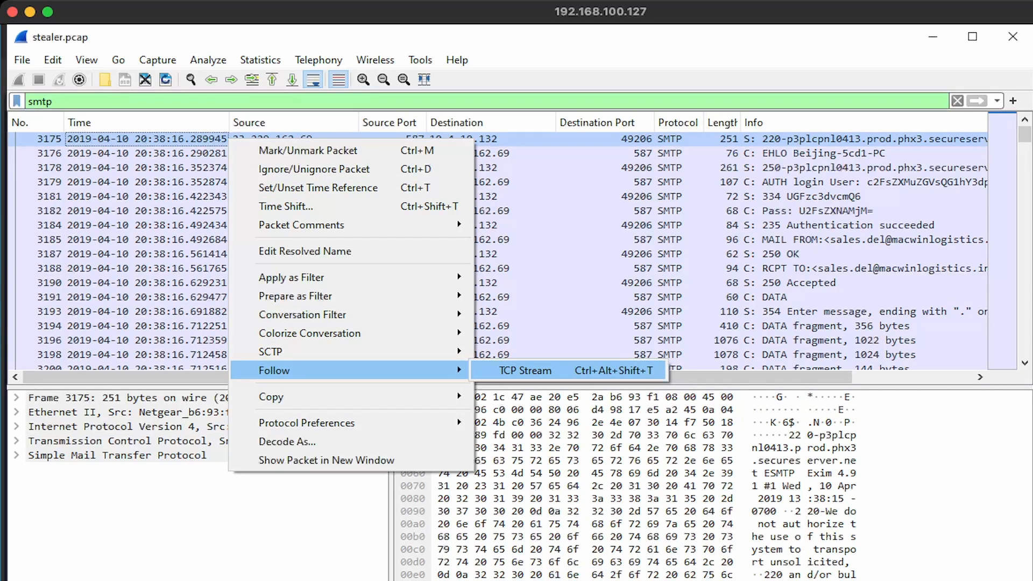
left_click(524, 370)
left_click_drag(290, 70, 628, 70)
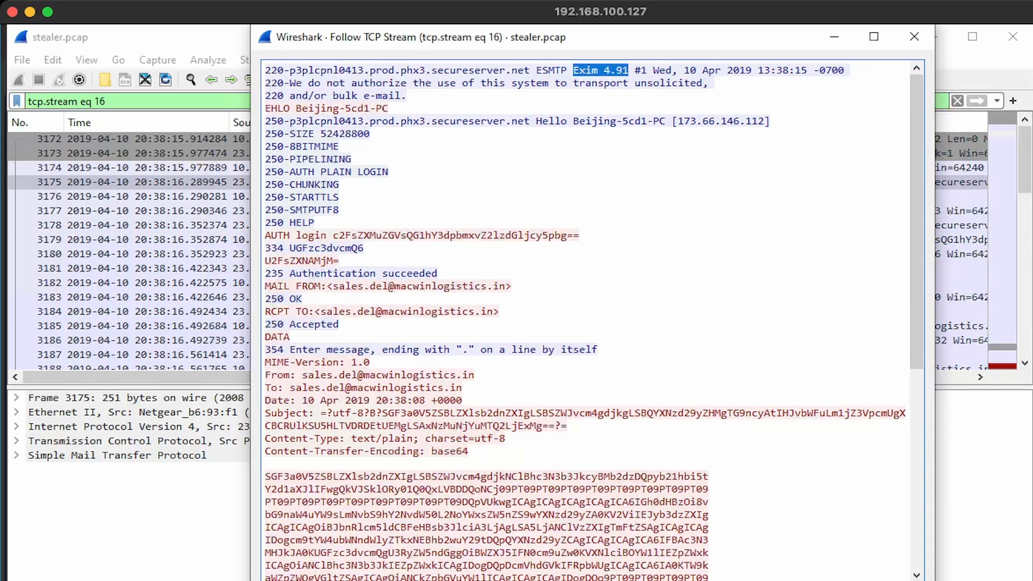
left_click_drag(574, 121, 665, 121)
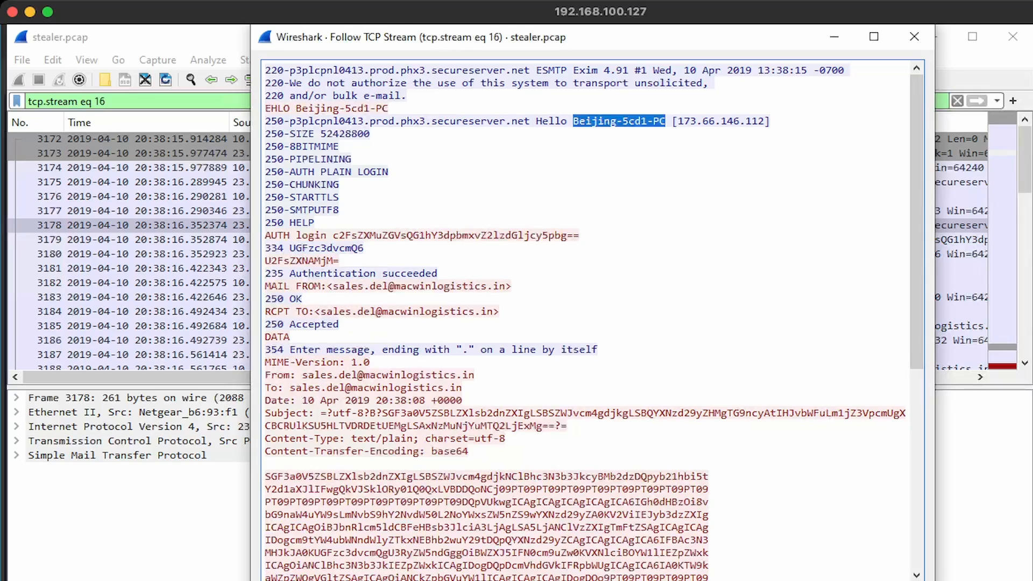
left_click_drag(678, 121, 764, 121)
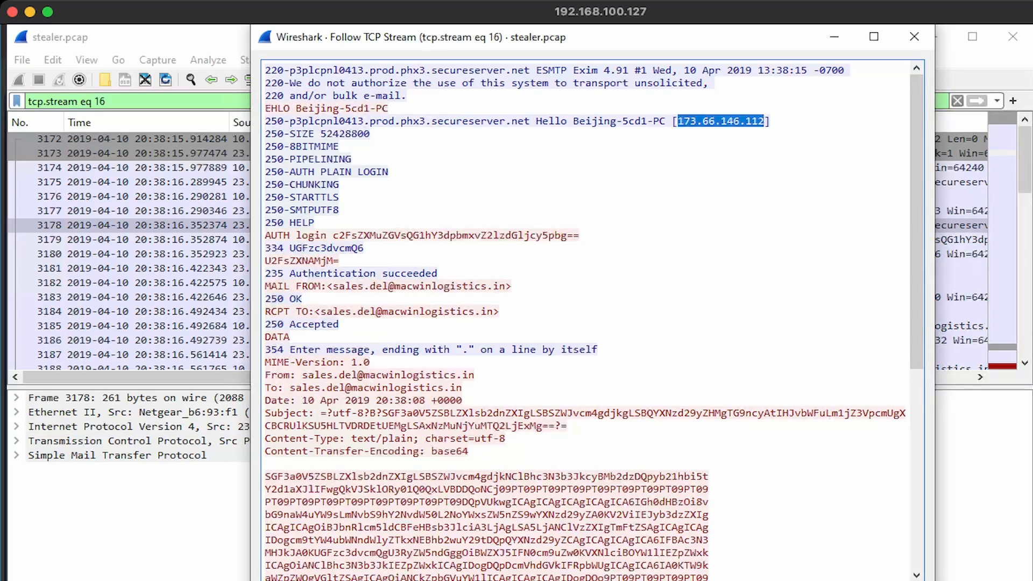
left_click(333, 286)
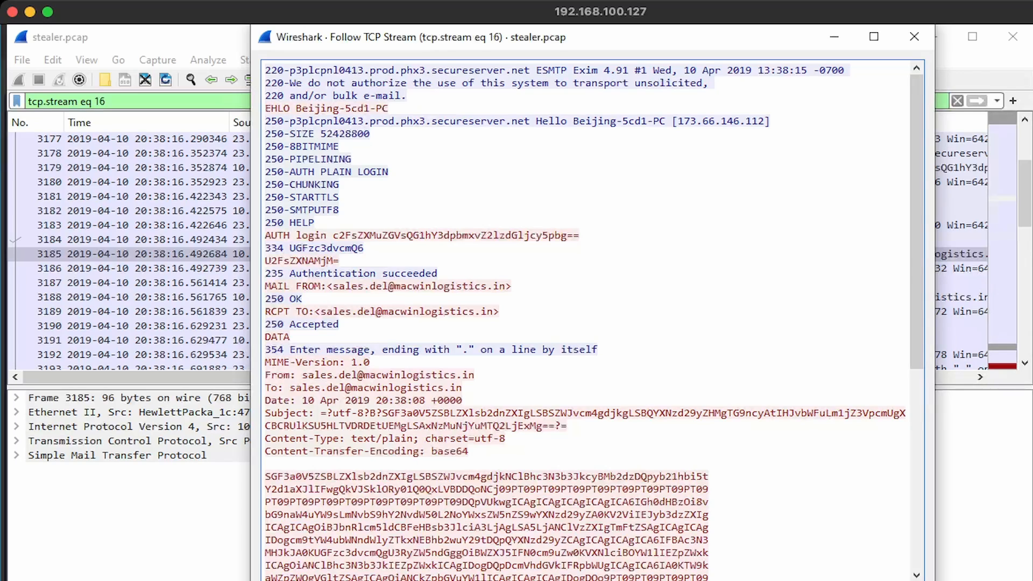
Copy the base64 login string sent after AUTH login
left_click_drag(580, 235, 567, 236)
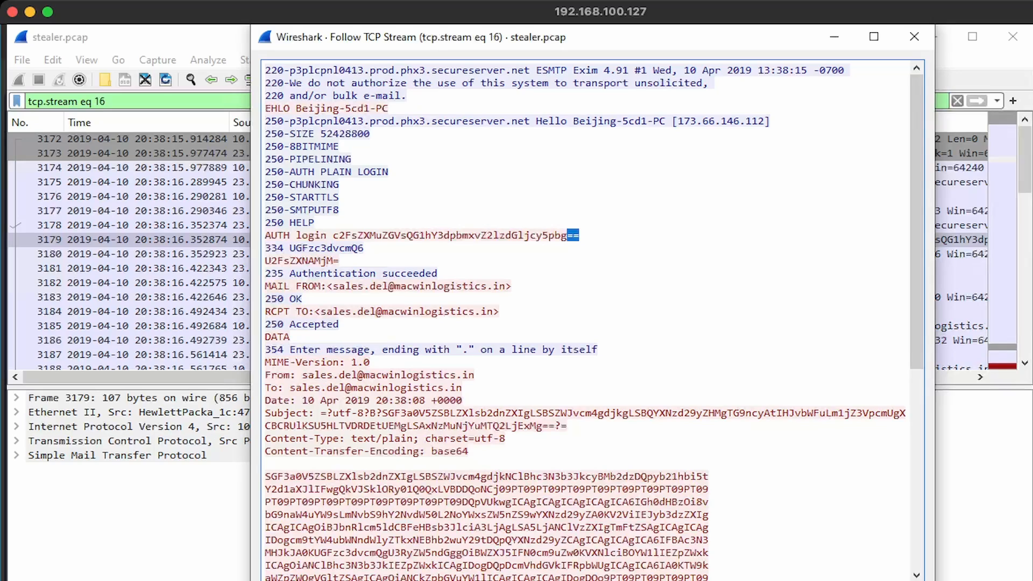
left_click_drag(578, 235, 332, 235)
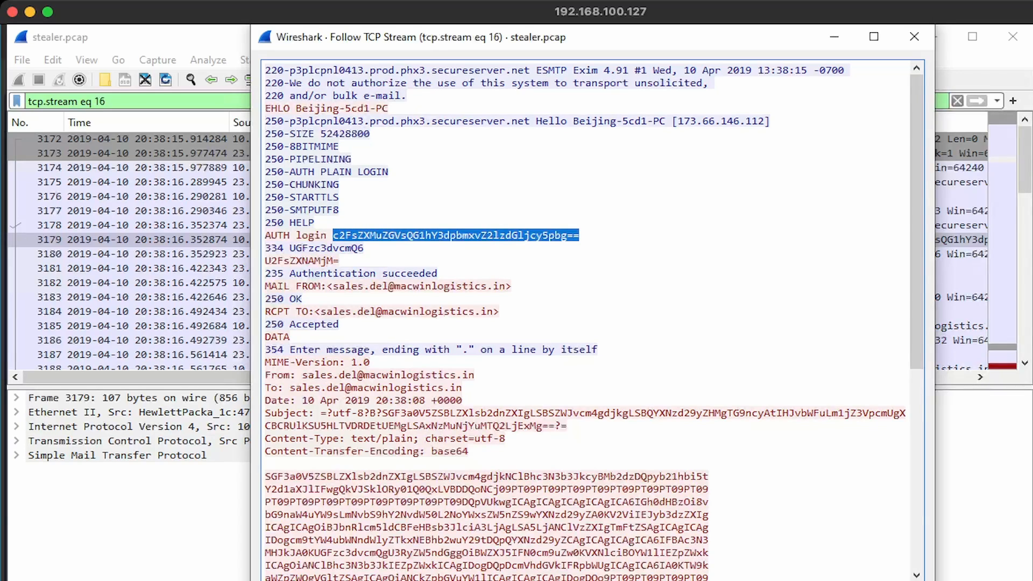
right_click(333, 235)
left_click(377, 247)
Paste the base64 login string into CyberChef and decode it with From Base64
key("alt+Tab")
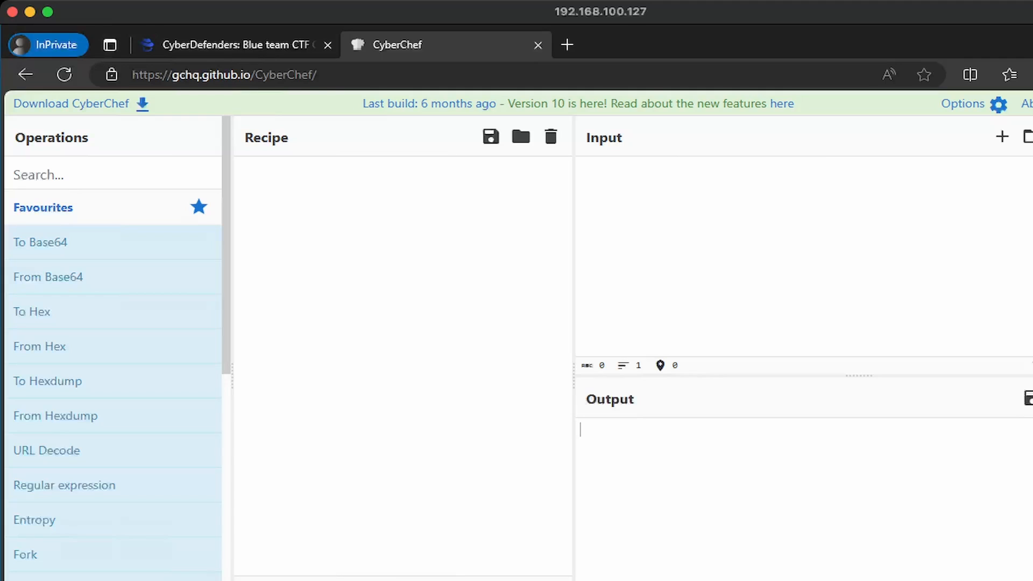
key("ctrl+v")
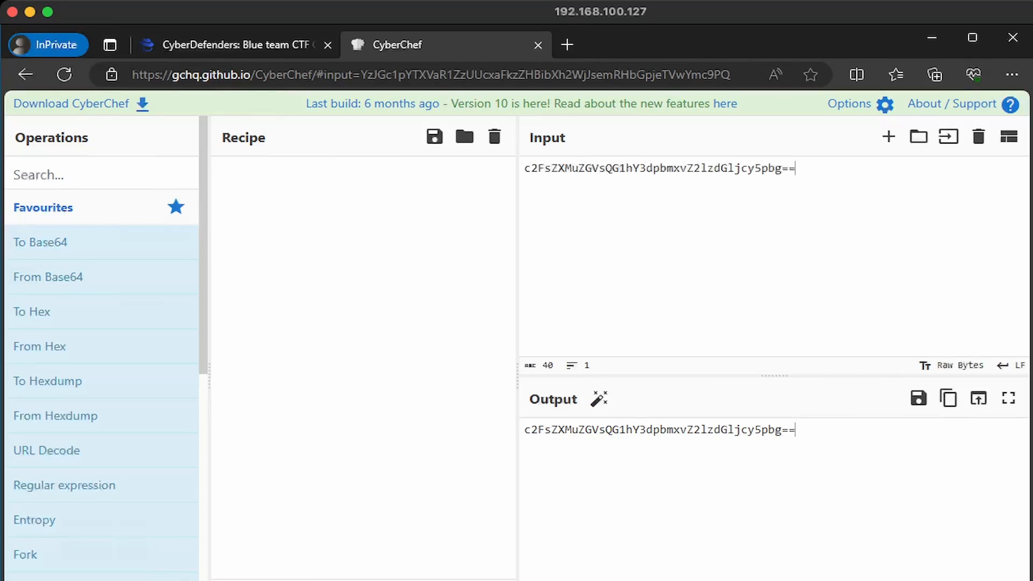
mouse_move(48, 277)
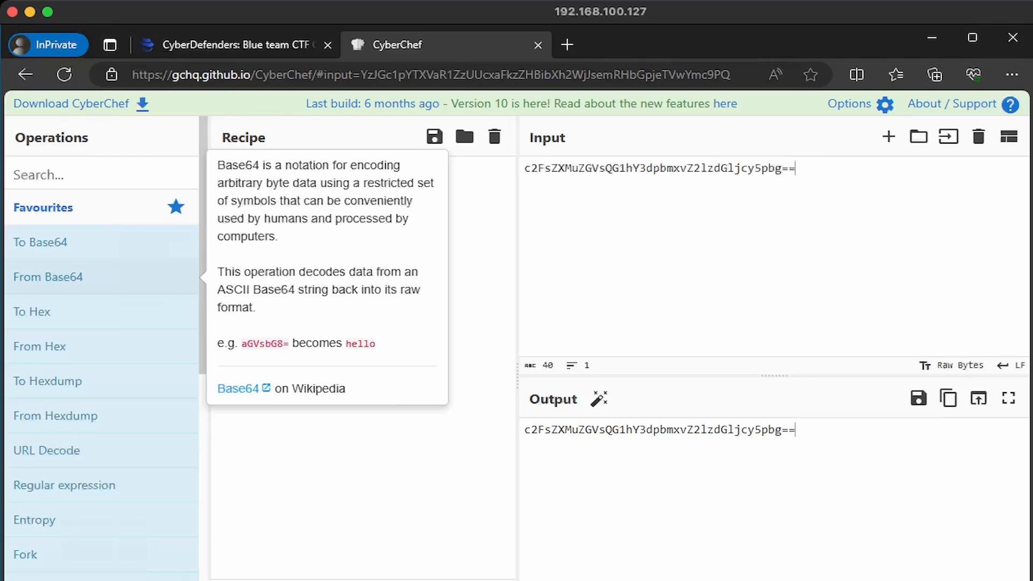
double_click(48, 276)
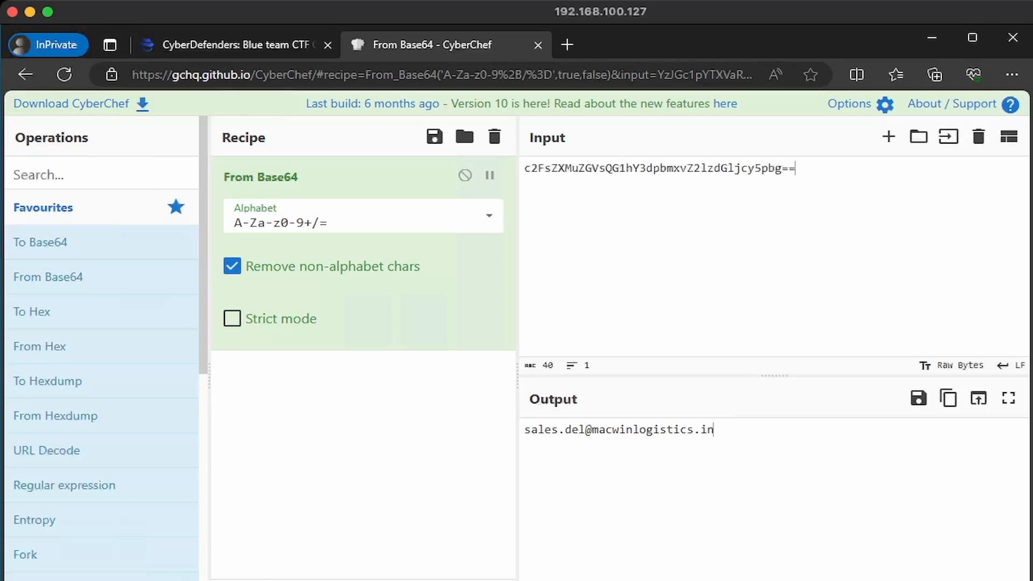
Copy the base64 password line from the stream and decode it in place of the login
mouse_move(242, 579)
left_click(317, 543)
left_click_drag(340, 260, 265, 261)
right_click(275, 262)
left_click(318, 273)
key("alt+Tab")
key("ctrl+a")
key("ctrl+v")
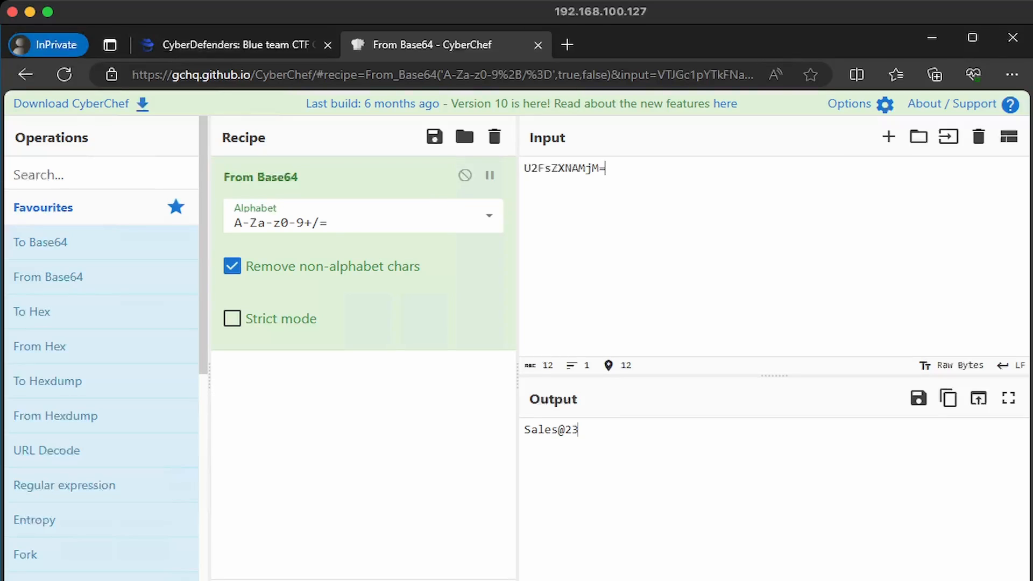
key("alt+Tab")
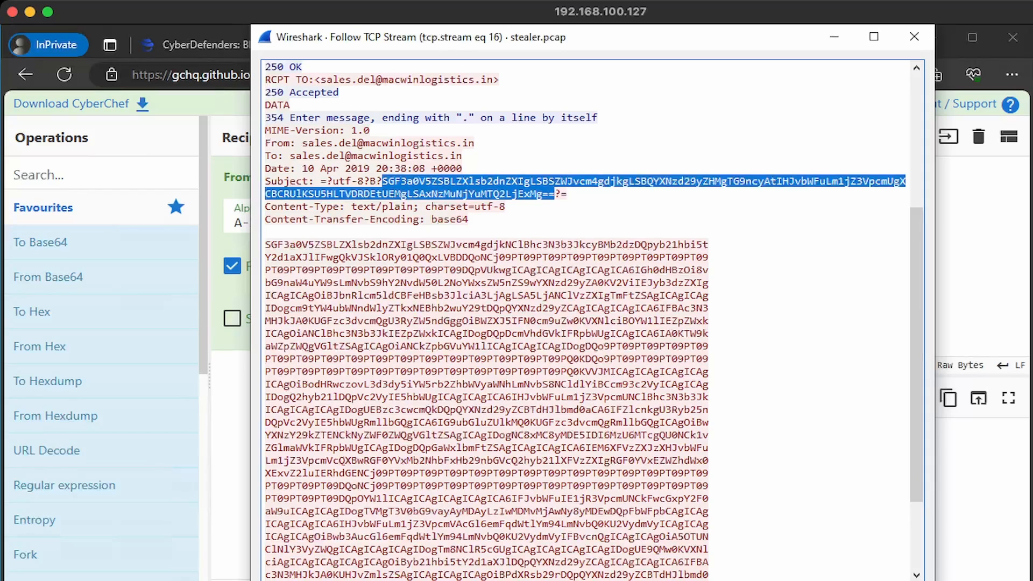
Decode the base64 Subject to 'HawkEye Keylogger - Reborn v9 - Passwords Logs' and inspect its hostname and username
key("alt+Tab")
key("ctrl+v")
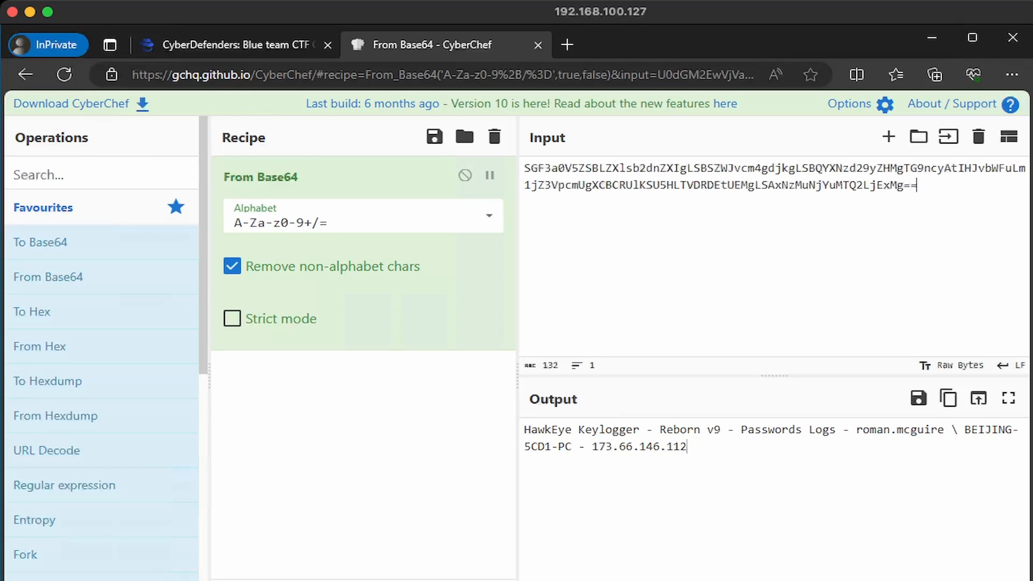
left_click_drag(856, 429, 944, 429)
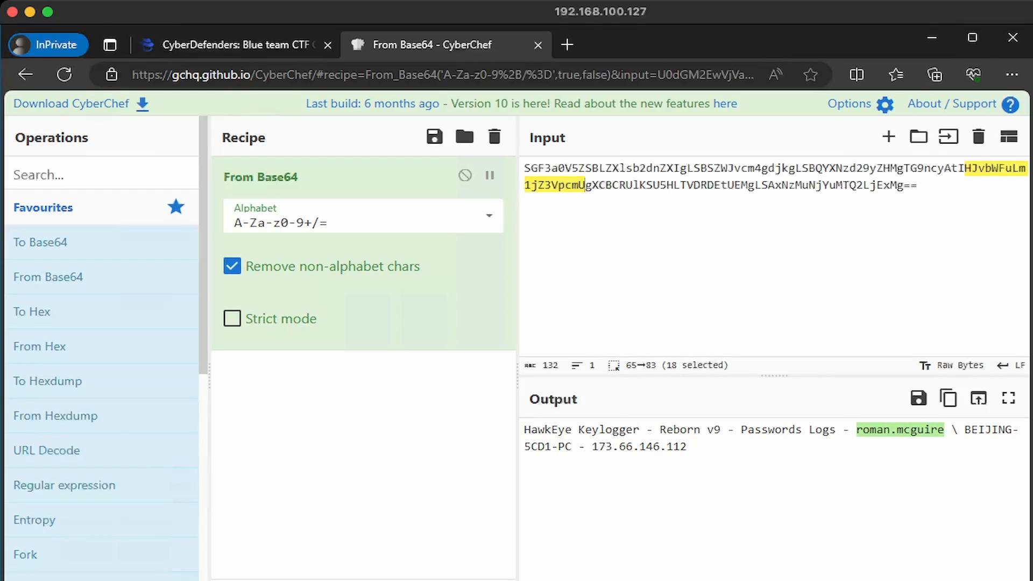
left_click_drag(965, 430, 996, 429)
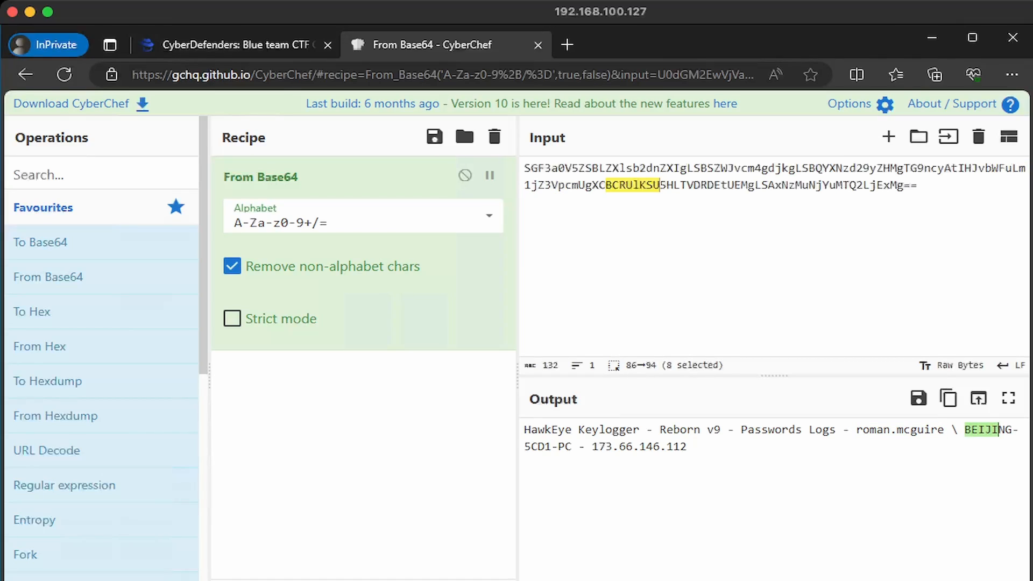
left_click_drag(835, 430, 741, 429)
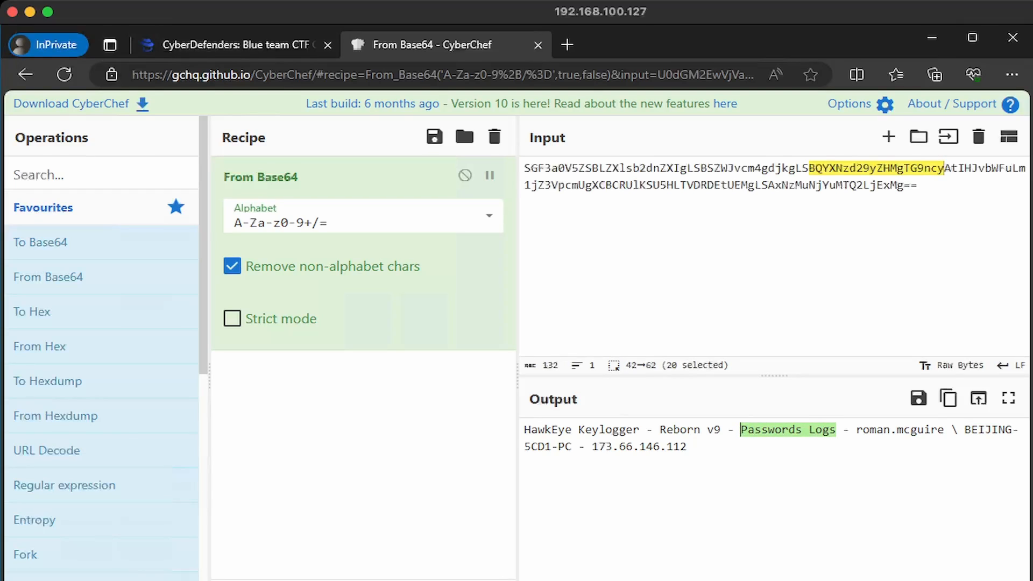
left_click(240, 580)
left_click(319, 554)
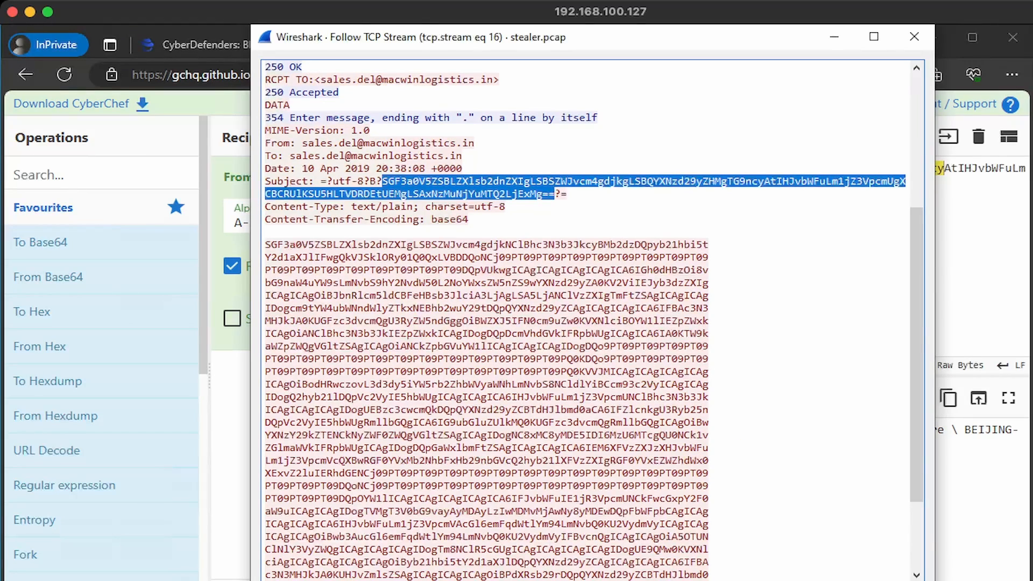
Copy the full base64 message body after Content-Transfer-Encoding: base64 into CyberChef's input
left_click_drag(265, 244, 375, 270)
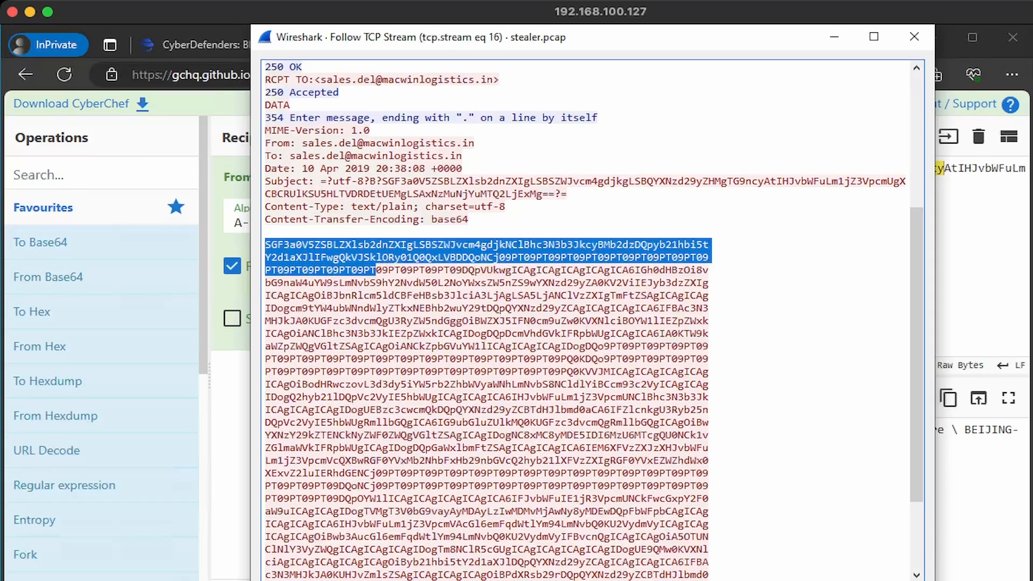
left_click_drag(425, 219, 265, 219)
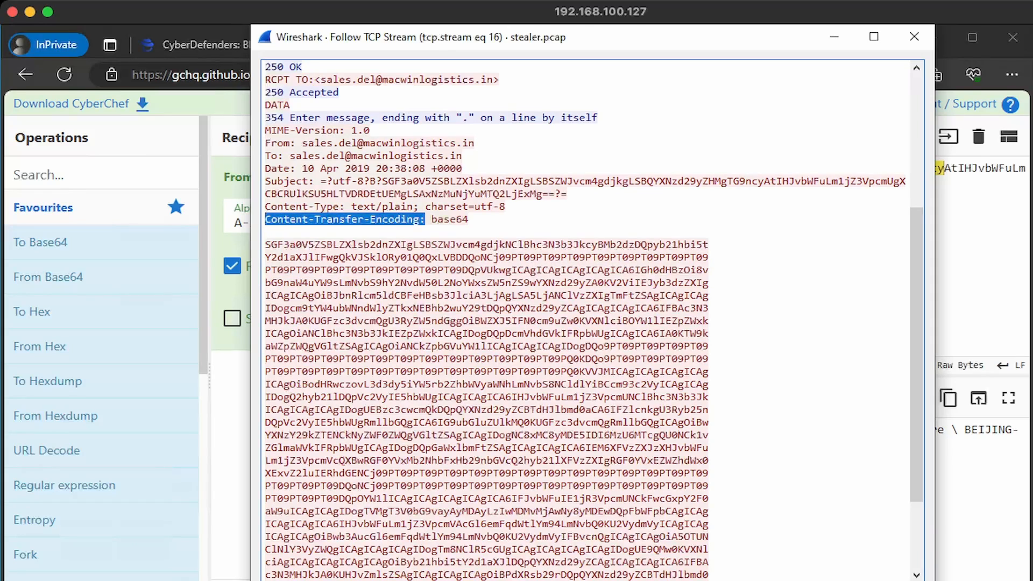
double_click(436, 218)
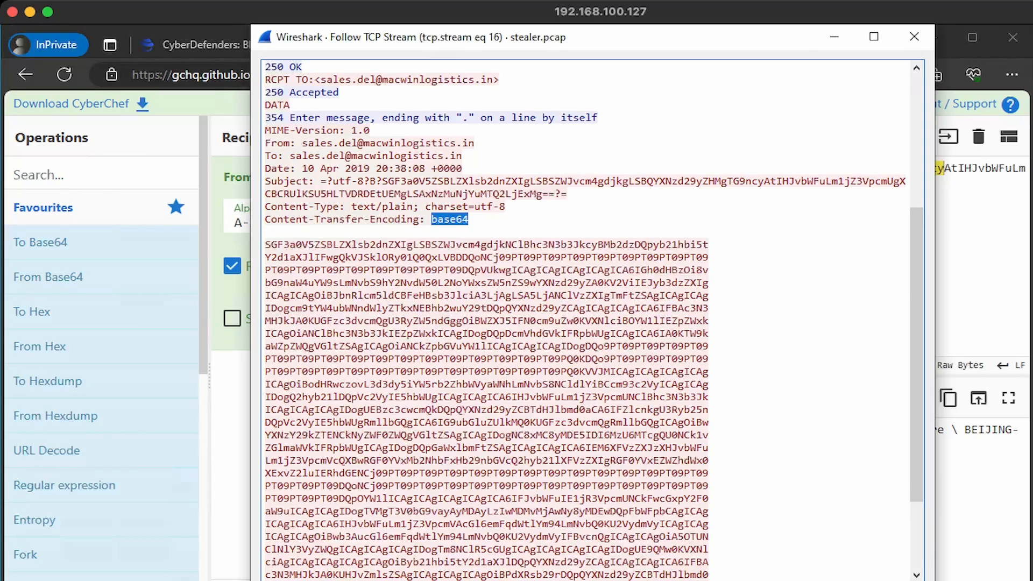
left_click_drag(265, 244, 536, 499)
left_click(979, 258)
key("ctrl+a")
key("ctrl+v")
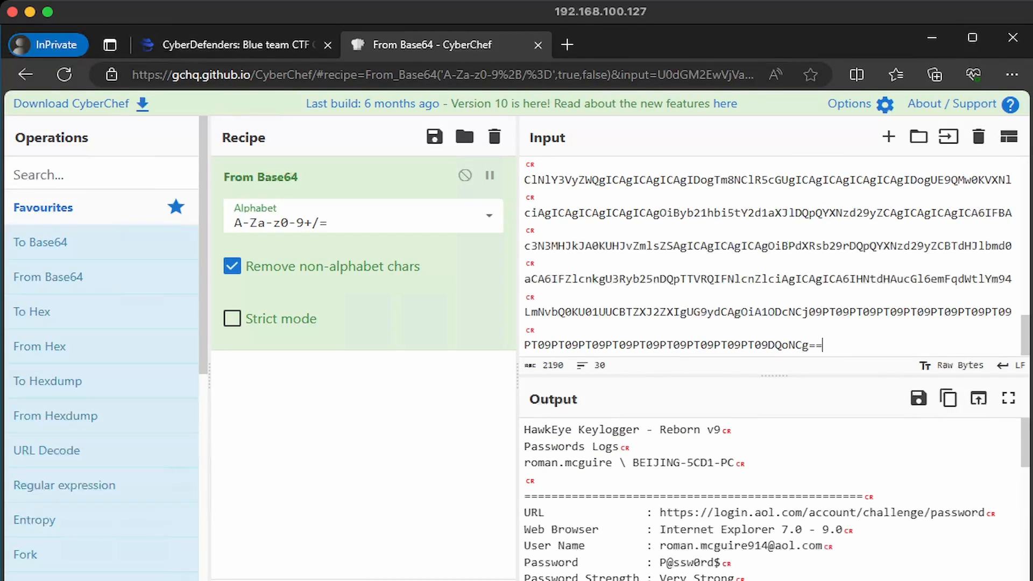
Highlight the stolen AOL user name and password in the output to trace their base64
scroll(775, 501, "down", 1)
left_click_drag(557, 516, 835, 515)
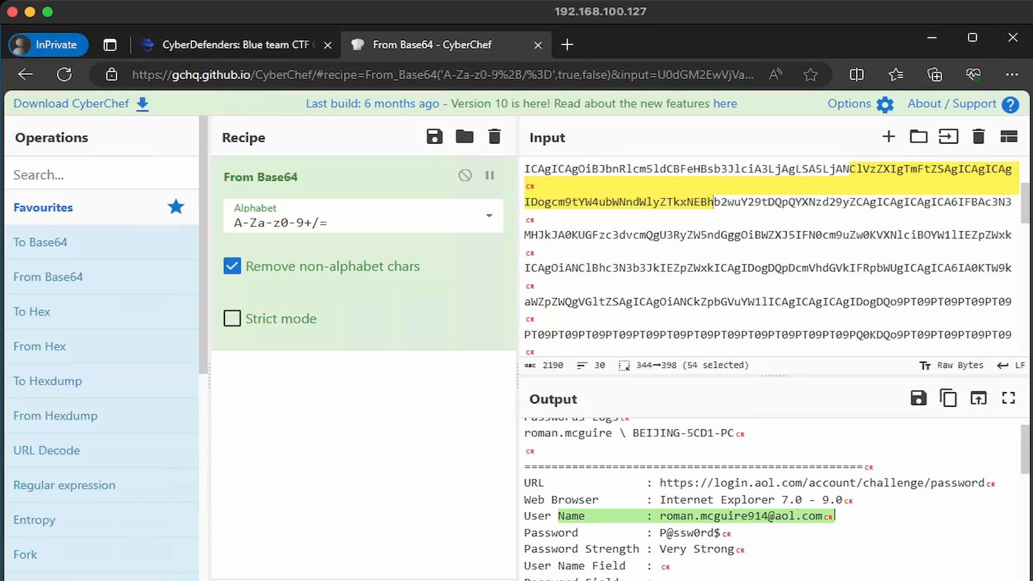
left_click(816, 516)
scroll(816, 501, "down", 1)
left_click_drag(815, 485, 774, 486)
left_click(754, 486)
scroll(754, 485, "down", 1)
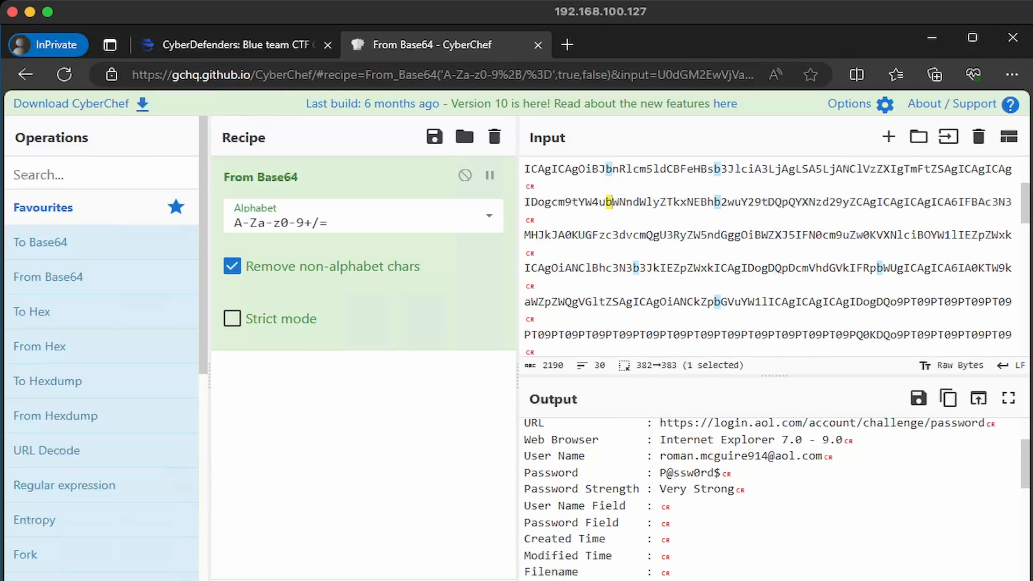
mouse_move(654, 472)
left_mouse_down()
mouse_move(720, 472)
mouse_move(632, 489)
mouse_move(668, 488)
mouse_move(660, 489)
left_mouse_up()
scroll(660, 489, "down", 3)
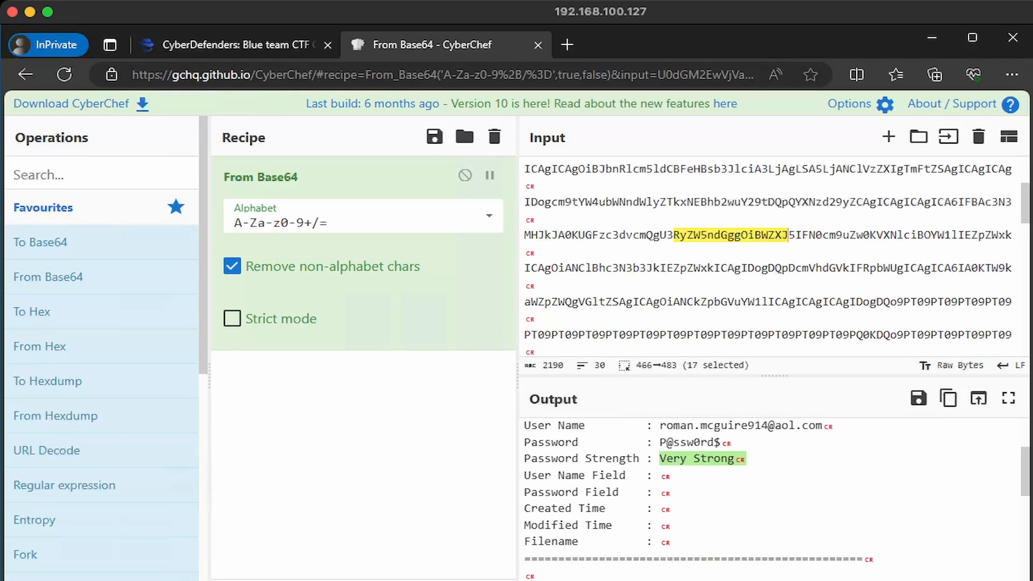
left_click_drag(863, 488, 659, 507)
Scroll to the Outlook entry, highlight its email domain, and return to Wireshark
scroll(725, 488, "down", 2)
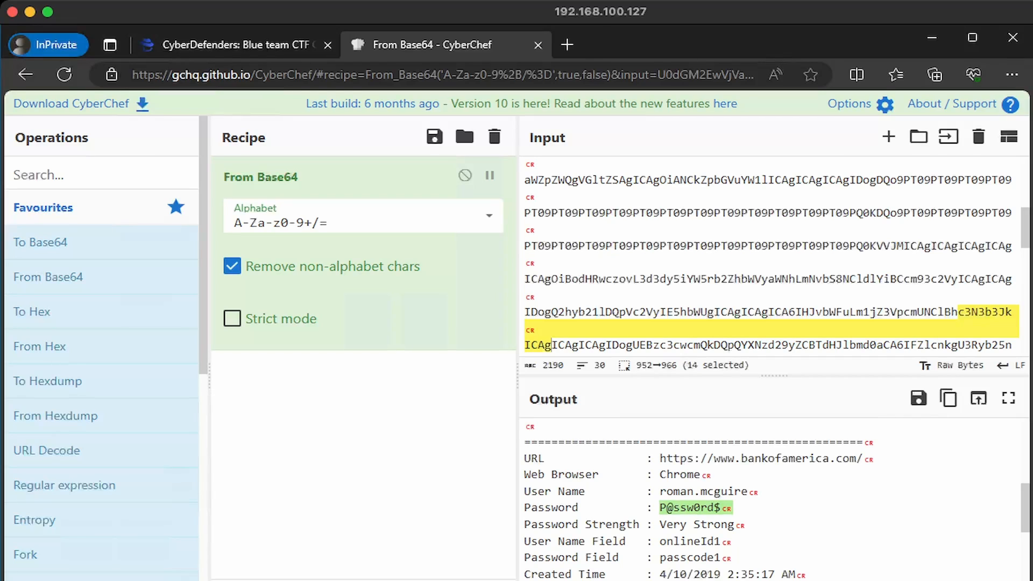
scroll(769, 495, "down", 5)
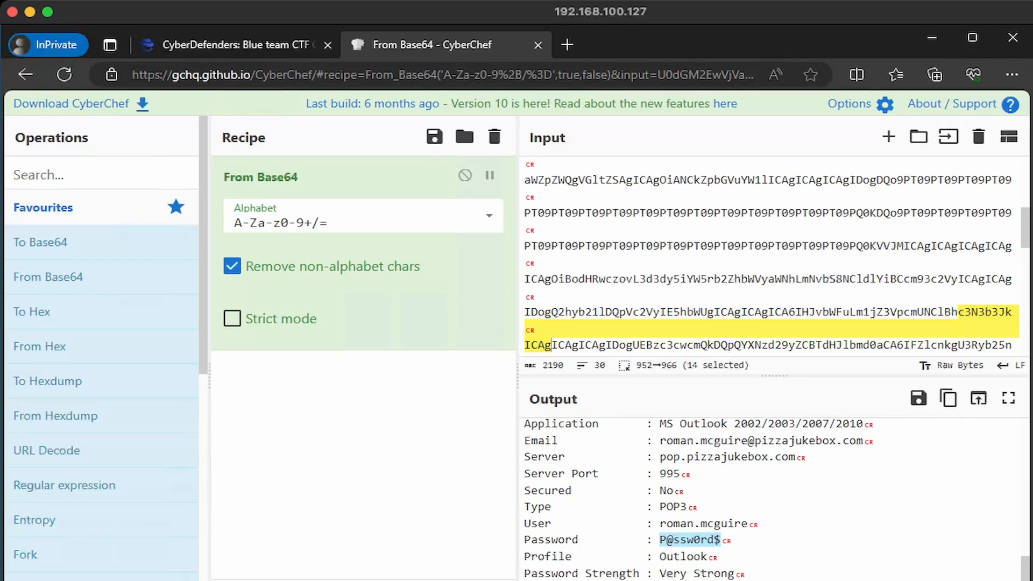
left_click_drag(755, 440, 863, 440)
scroll(700, 484, "down", 1)
left_click_drag(732, 509, 652, 509)
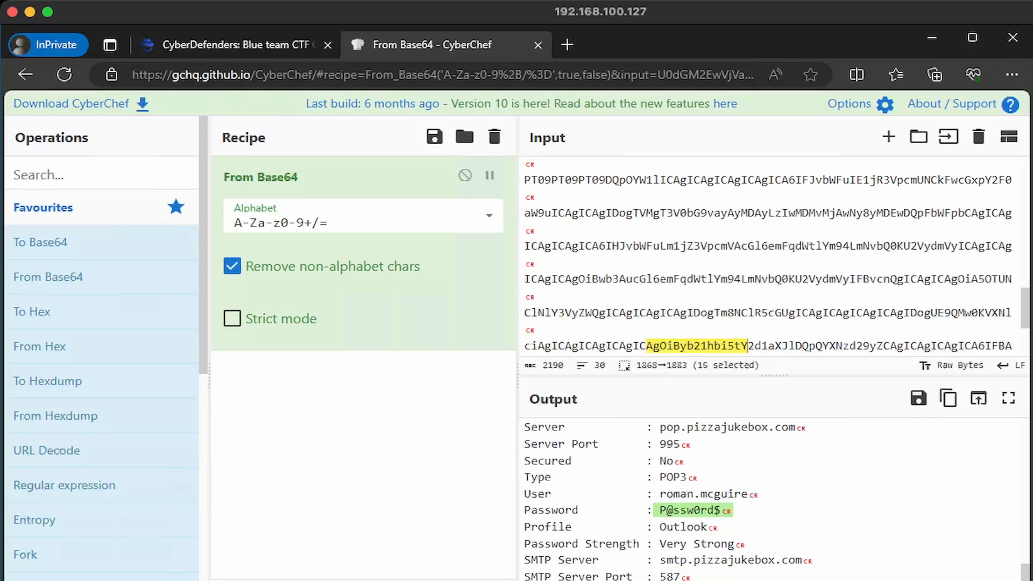
key("alt+Tab")
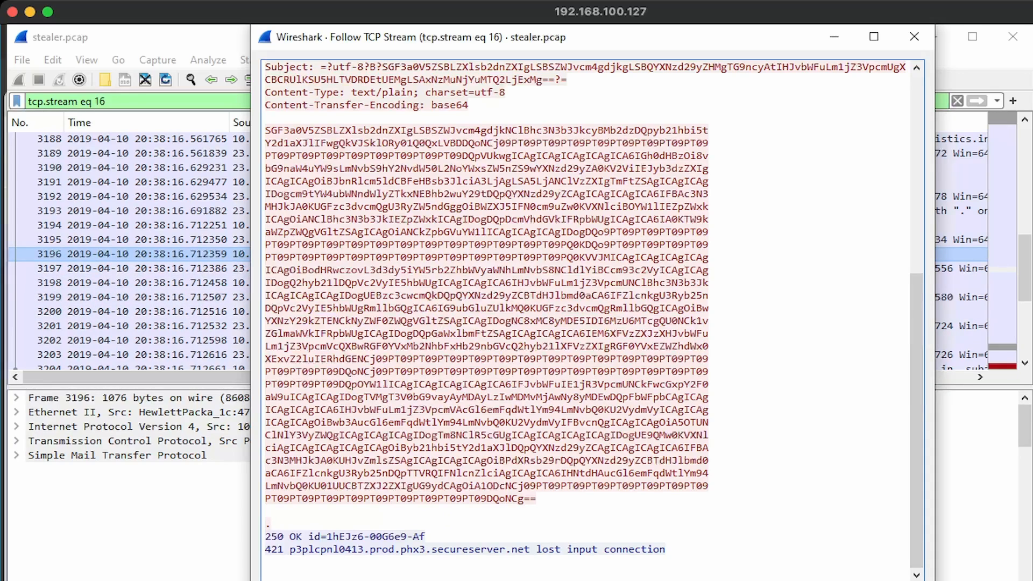
Close the stream view and apply the 'smtp' display filter
left_click(156, 254)
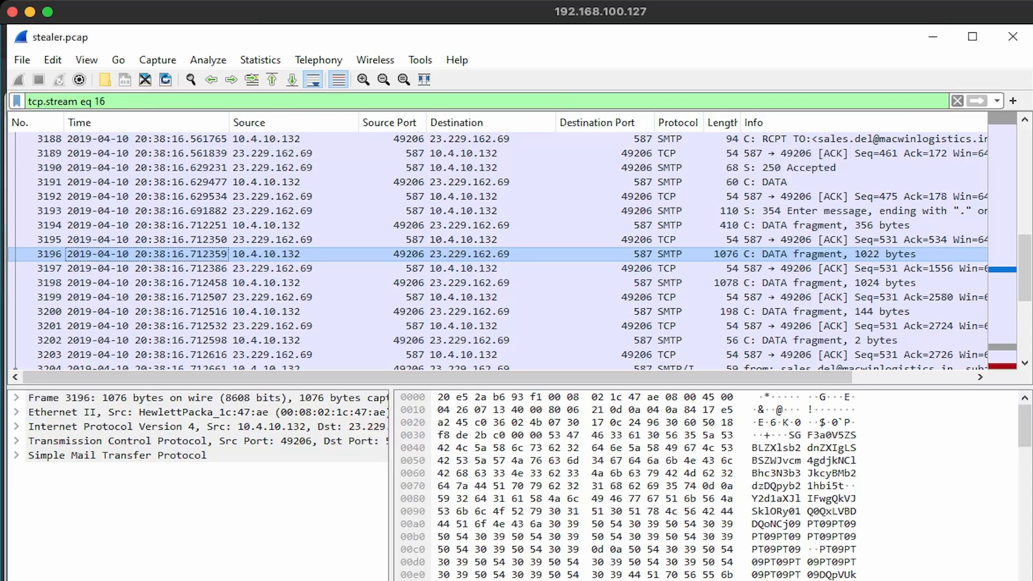
key("ctrl+slash")
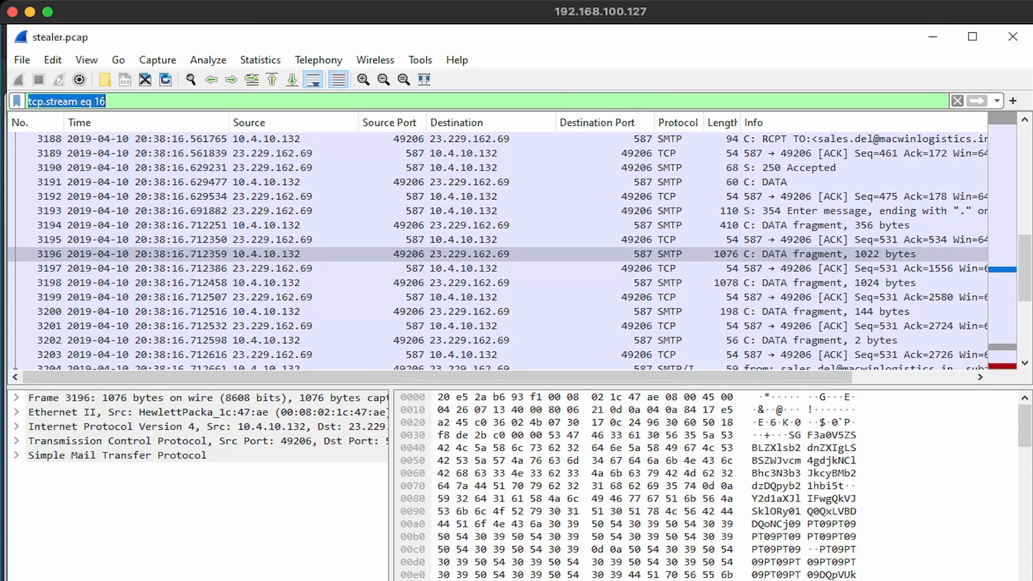
type("smtp")
key("Return")
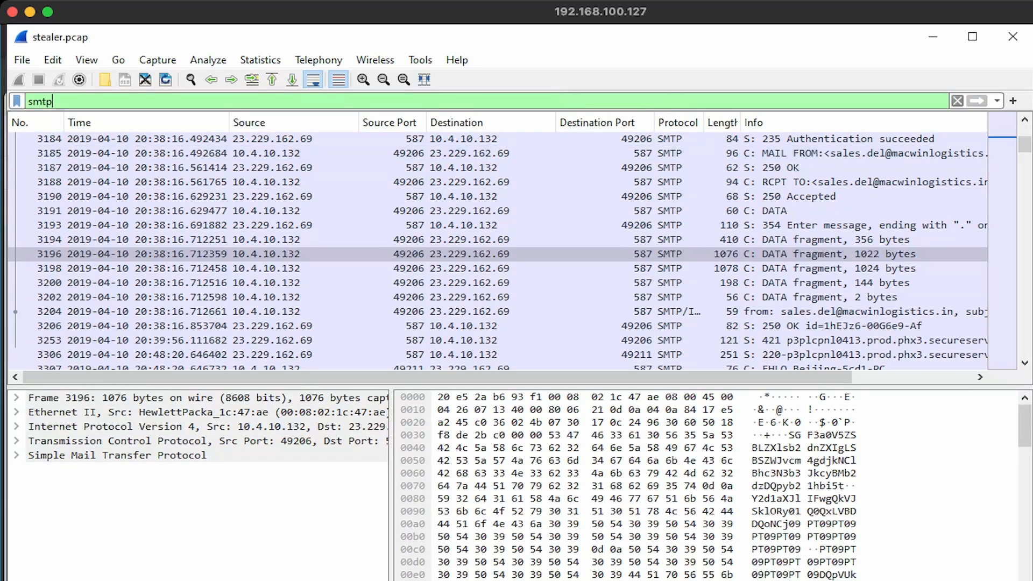
left_click_drag(1024, 145, 1024, 366)
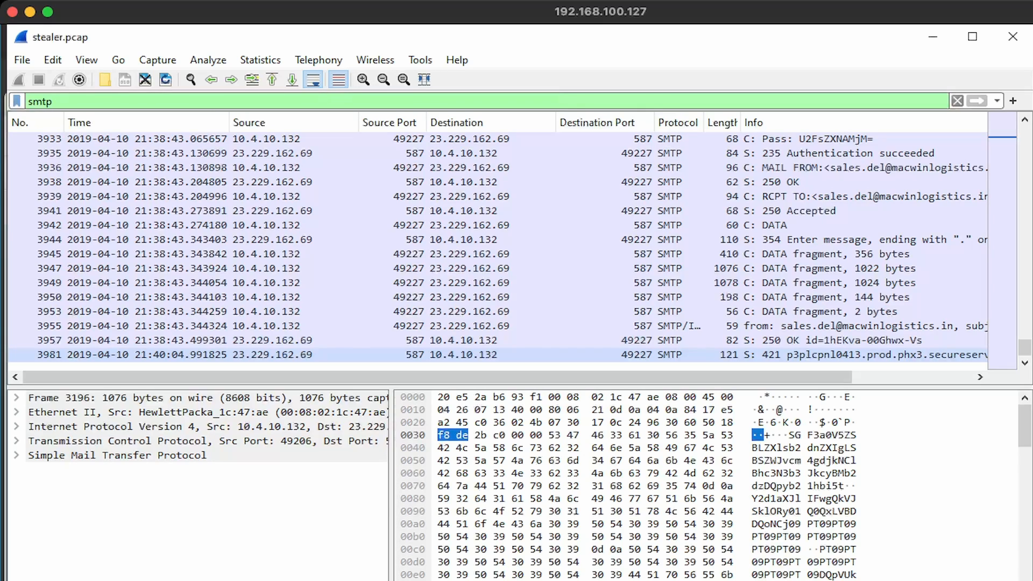
Follow the TCP stream of SMTP packet 3981, opening tcp.stream eq 37
right_click(171, 355)
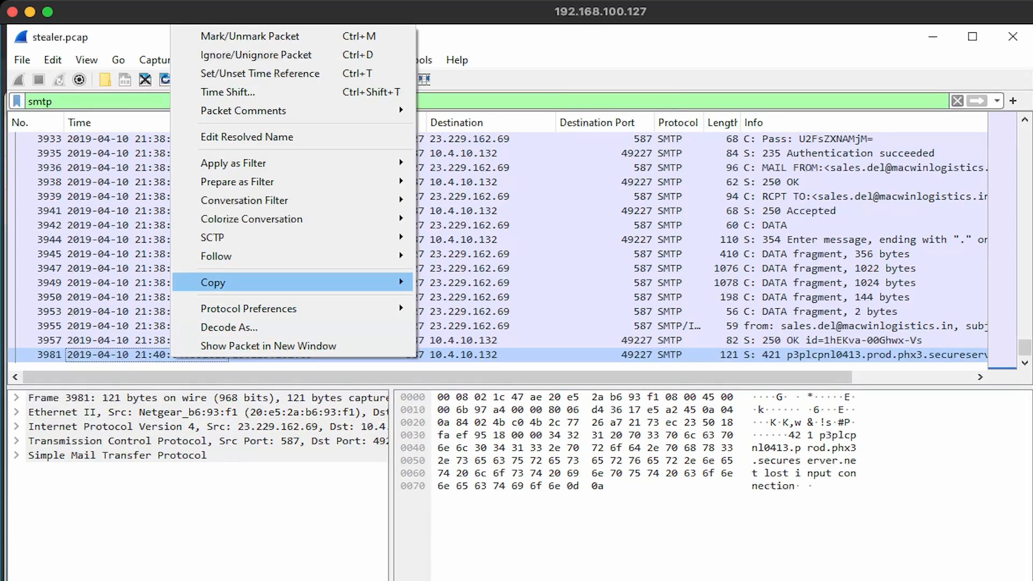
mouse_move(226, 256)
left_click(467, 256)
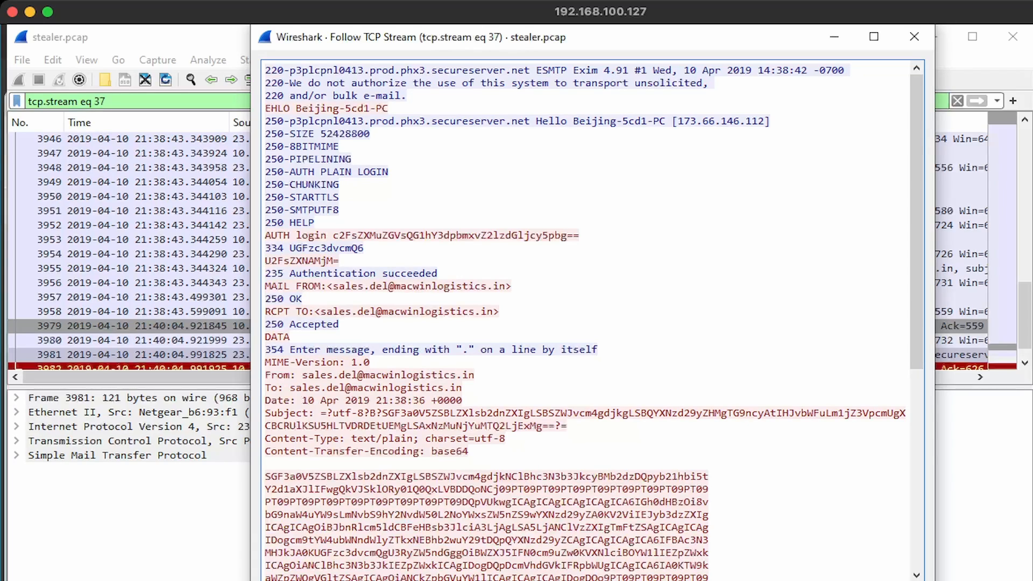
scroll(586, 323, "down", 8)
Paste stream 37's base64 email body into CyberChef and review the decoded HawkEye password log
left_click_drag(265, 168, 536, 537)
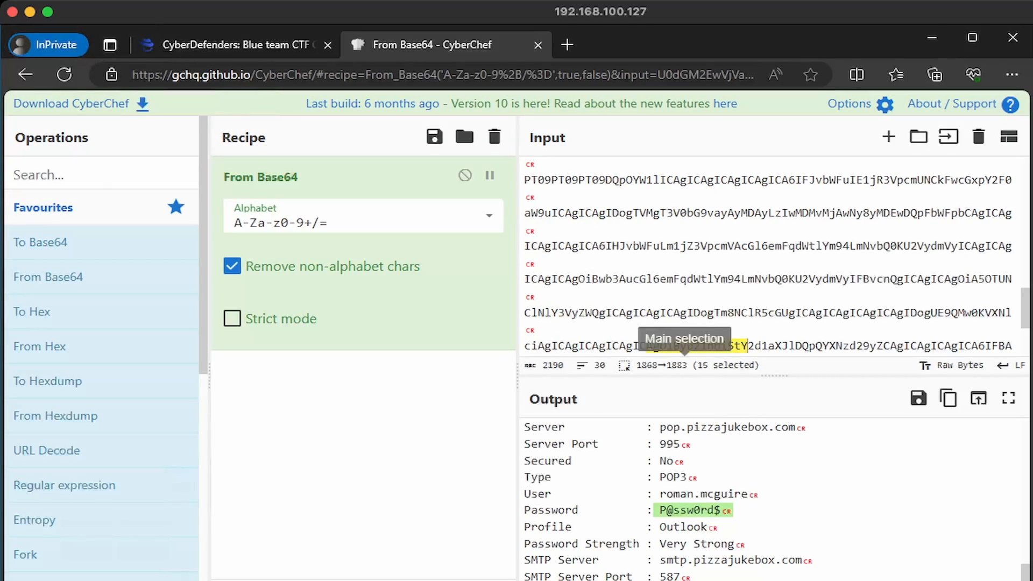
key("ctrl+v")
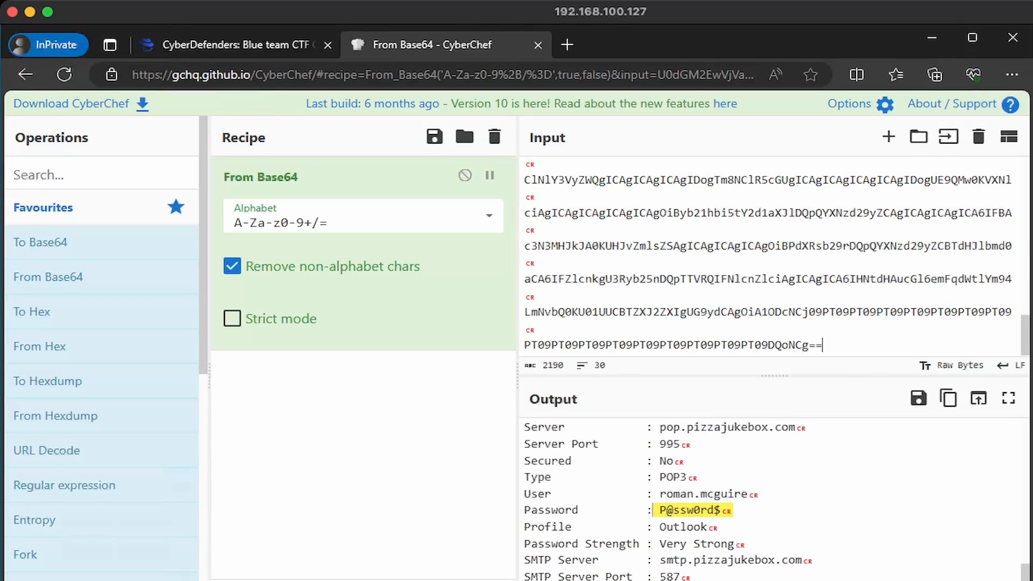
scroll(769, 498, "up", 9)
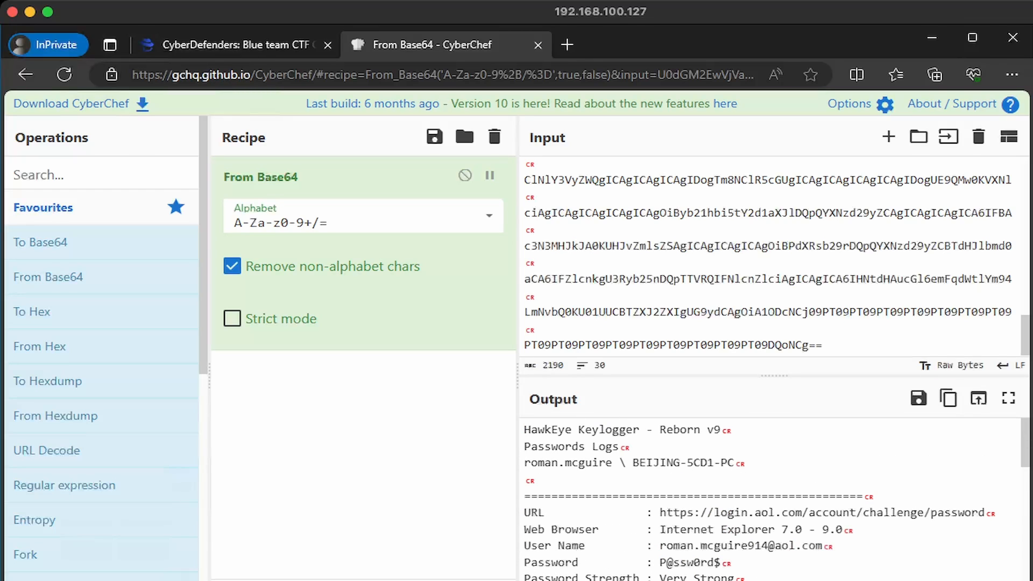
scroll(769, 498, "down", 8)
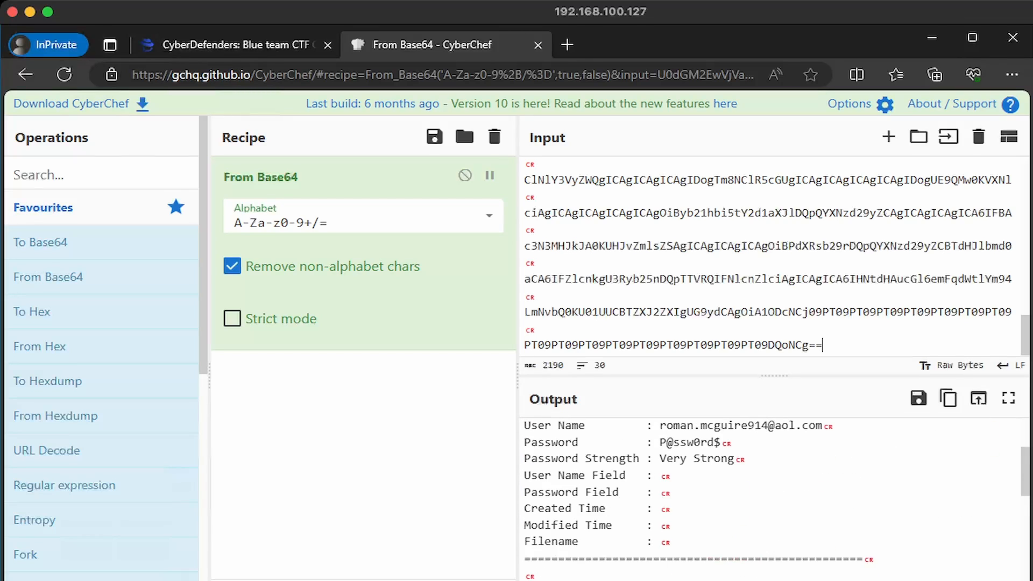
scroll(769, 498, "down", 12)
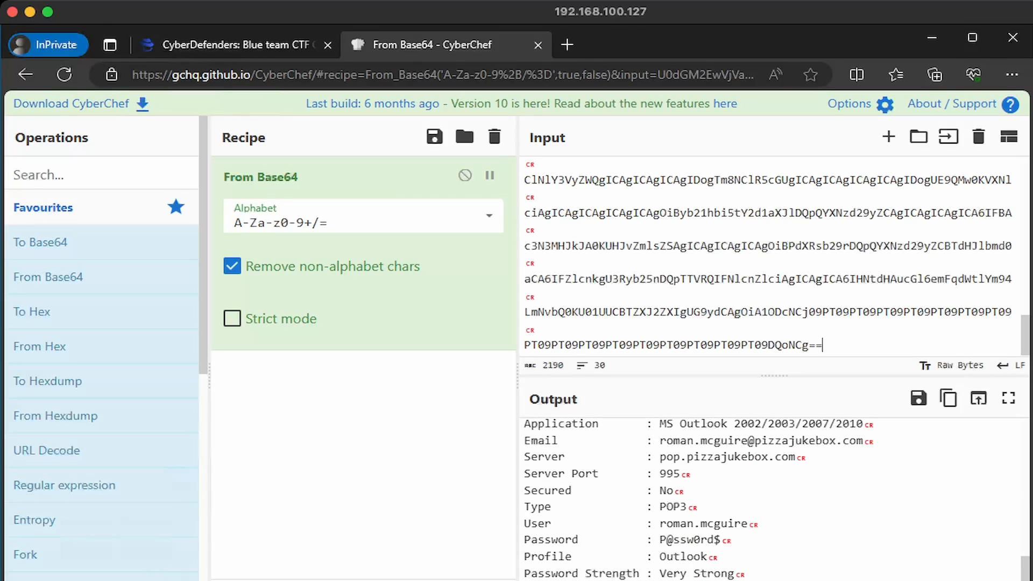
scroll(769, 497, "up", 5)
scroll(769, 498, "down", 3)
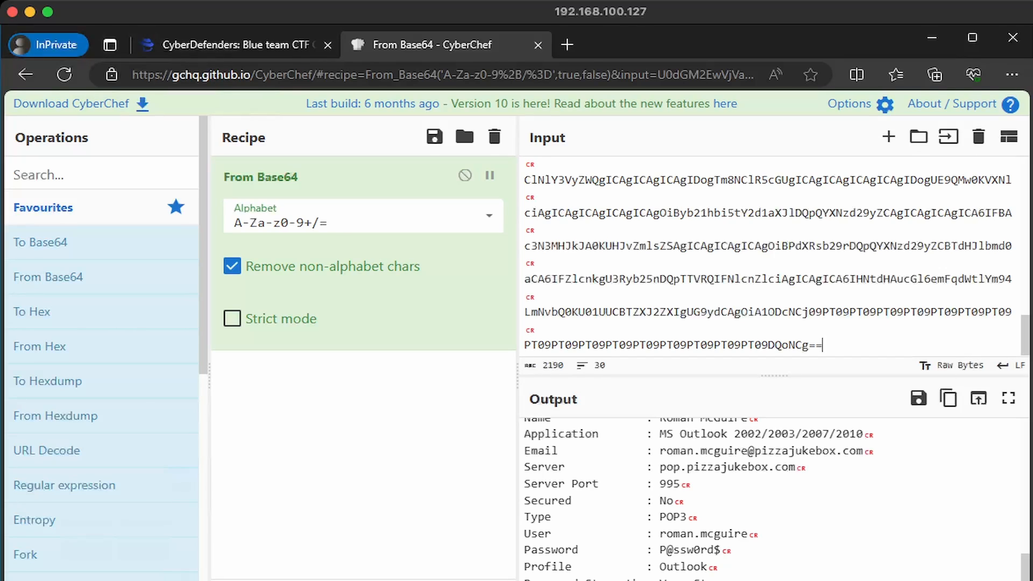
key("alt+Tab")
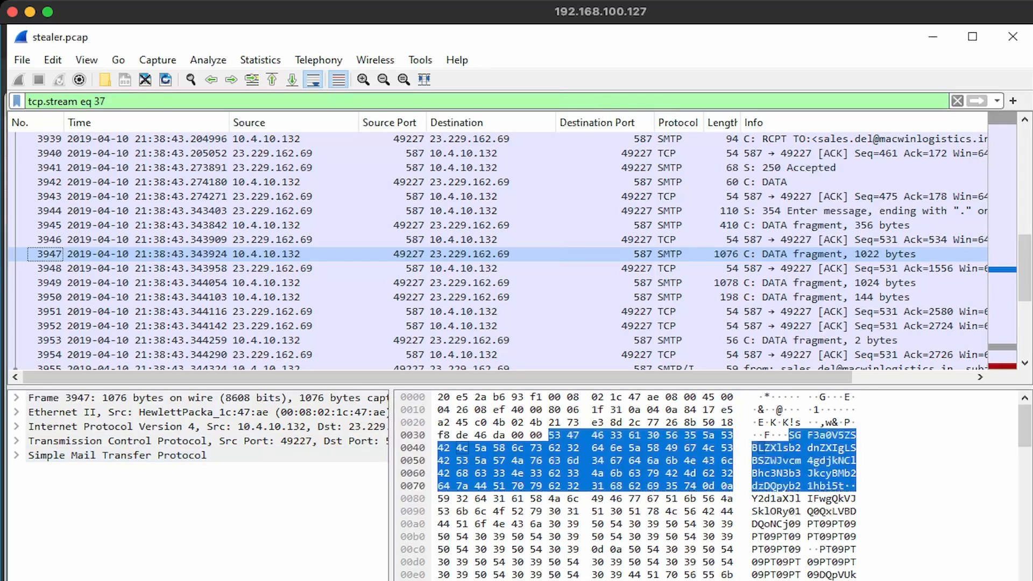
key("alt+Tab")
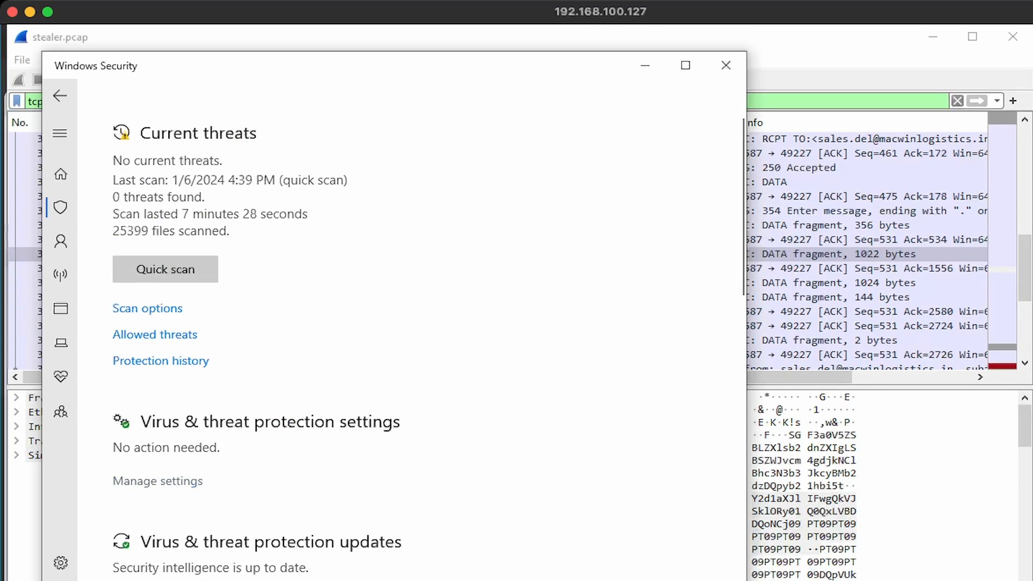
left_click(158, 481)
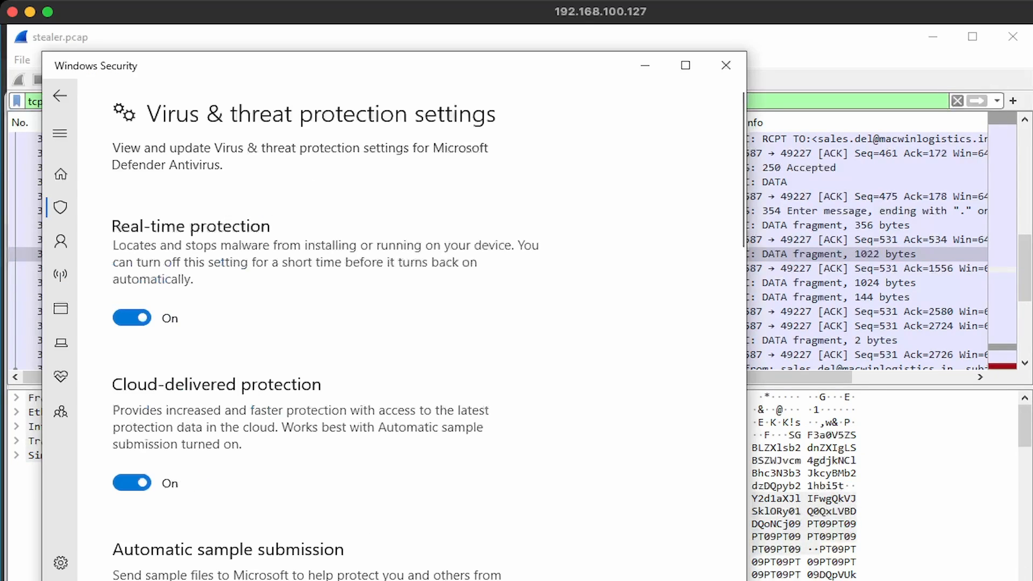
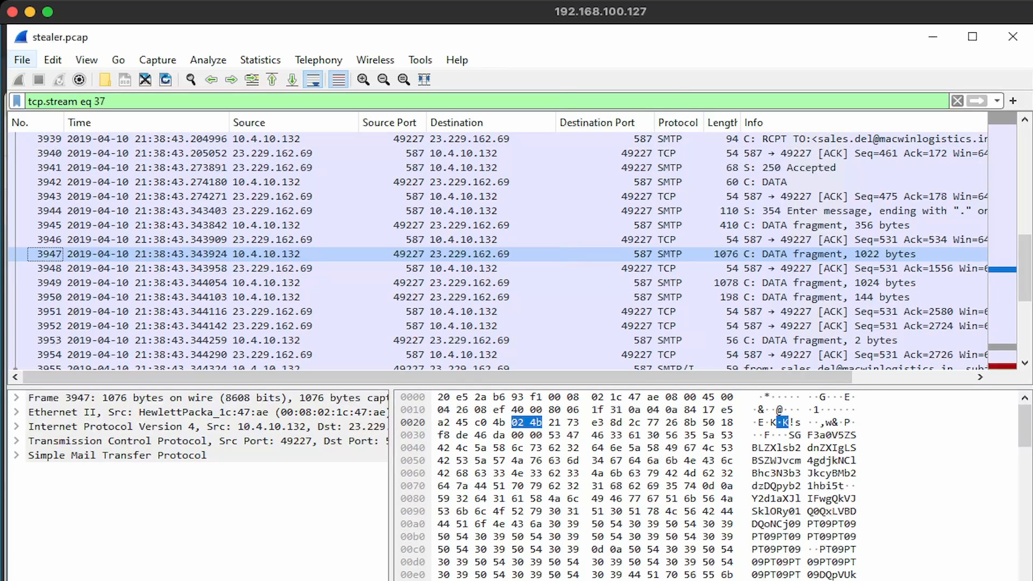
List the capture's HTTP objects and select tkraw_Protected99.exe from packet 3155
left_click(22, 60)
mouse_move(72, 364)
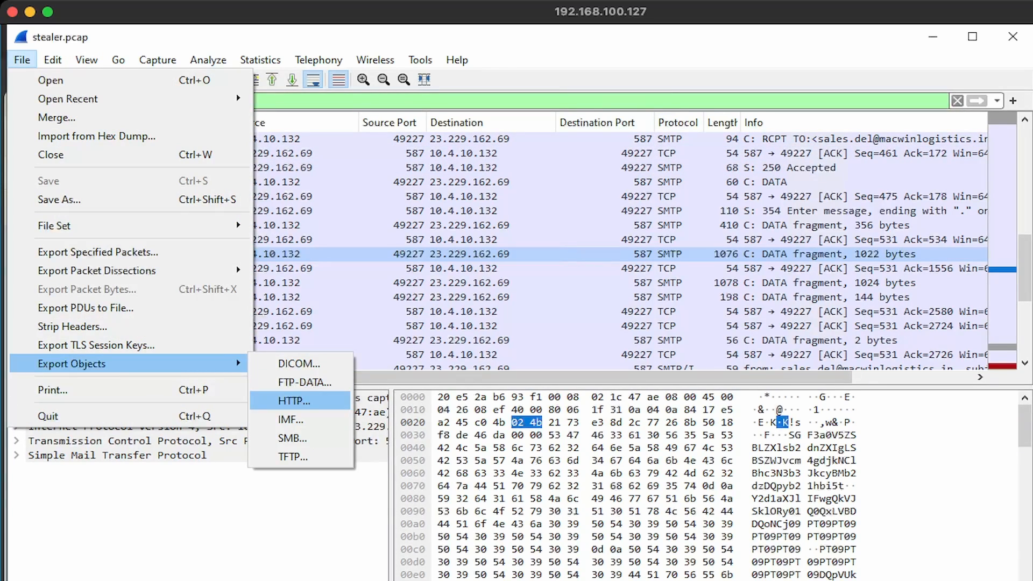
left_click(294, 401)
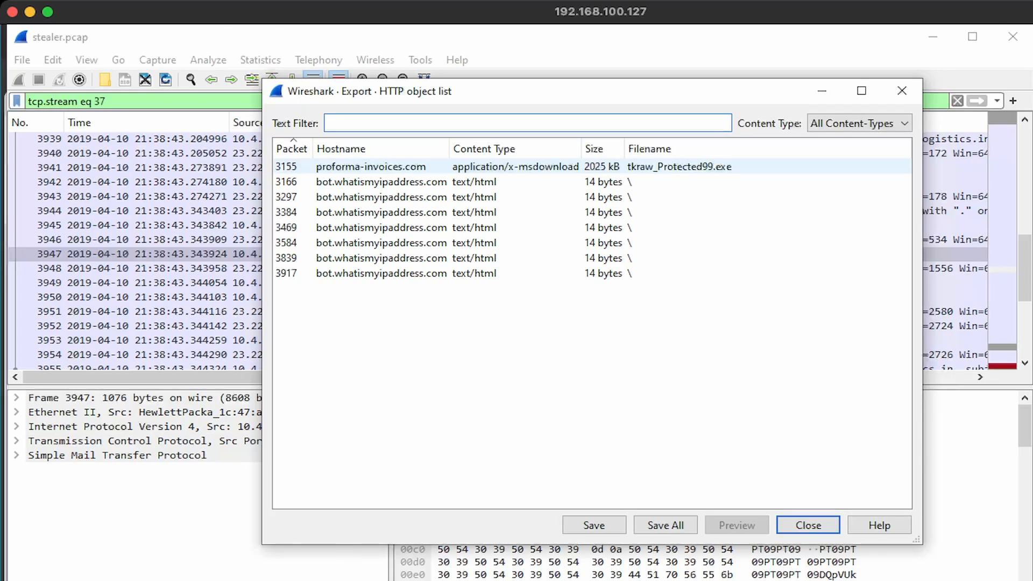
left_click(405, 166)
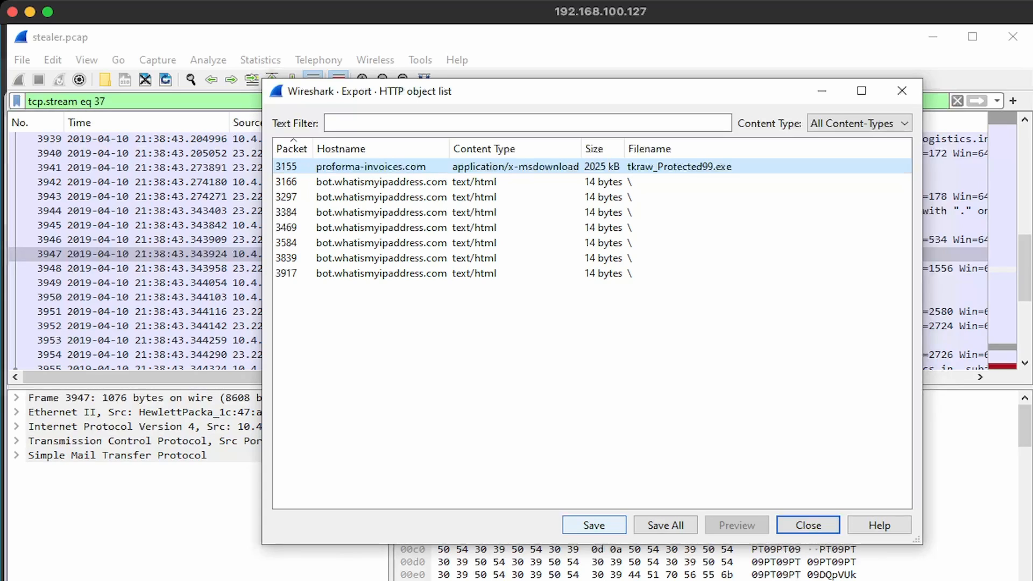
Save the executable to the c72-hawkeye folder as tkraw_Protected99.malware
left_click(594, 524)
key("Right")
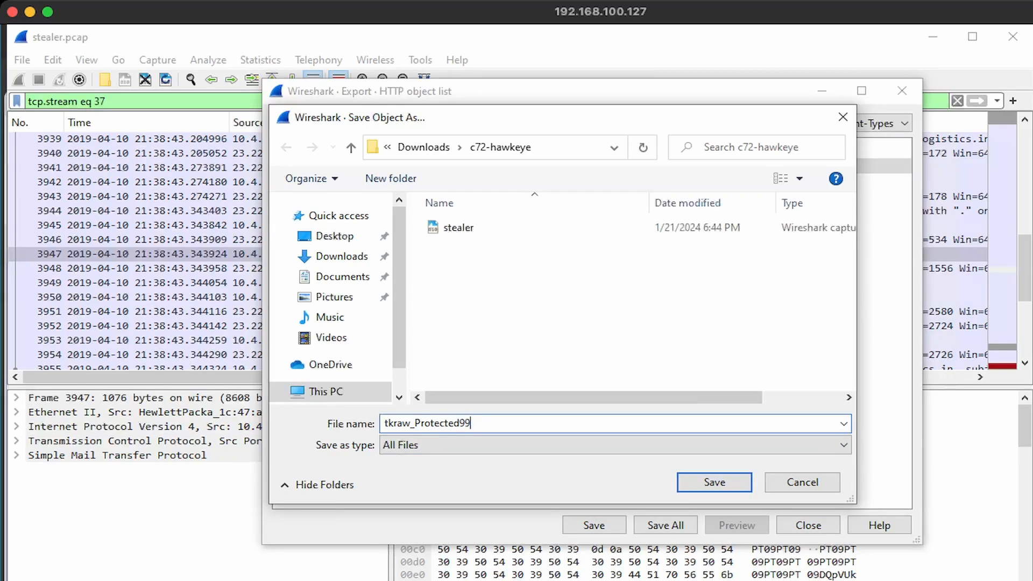
type(".malware")
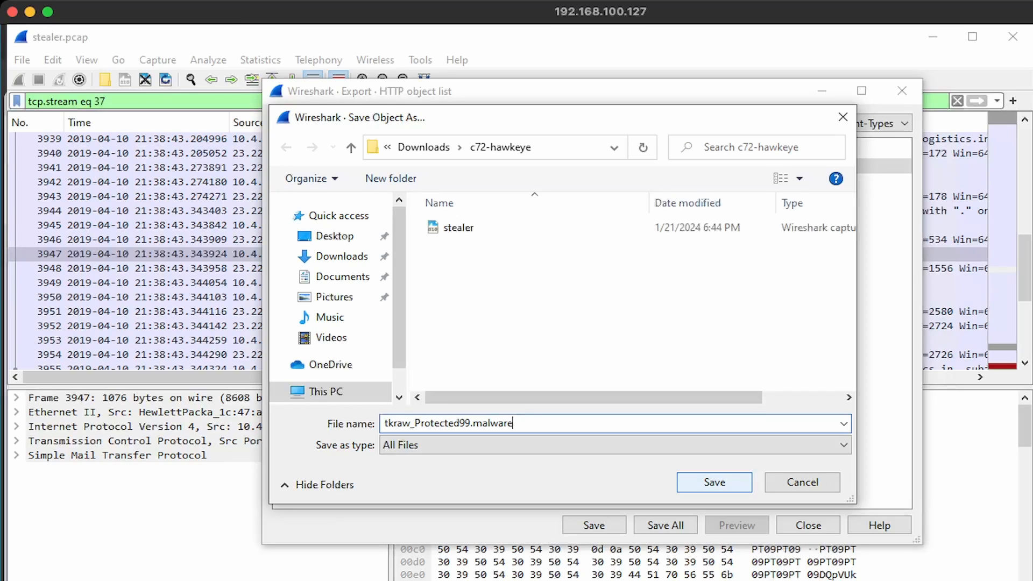
key("Return")
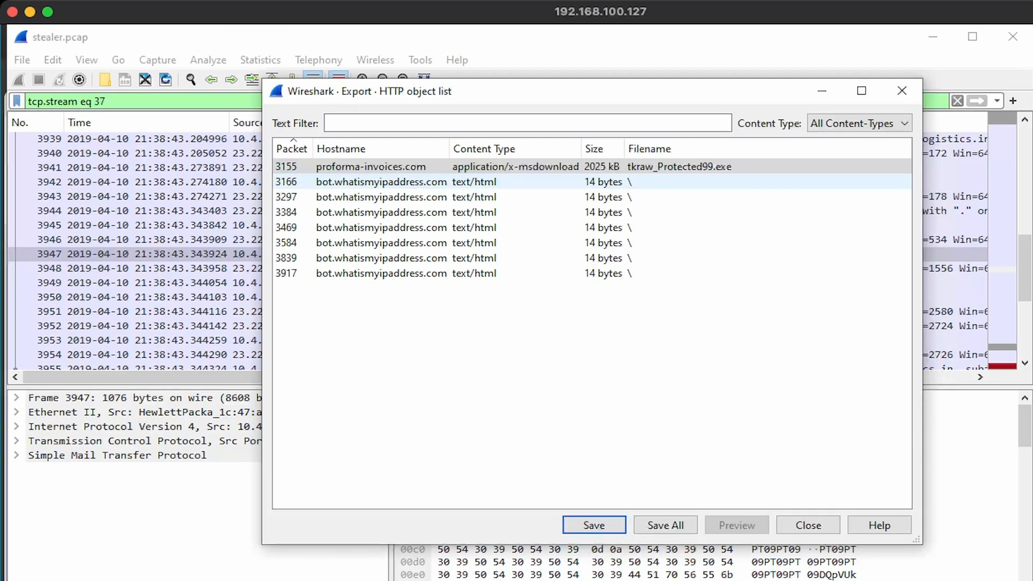
left_click(189, 580)
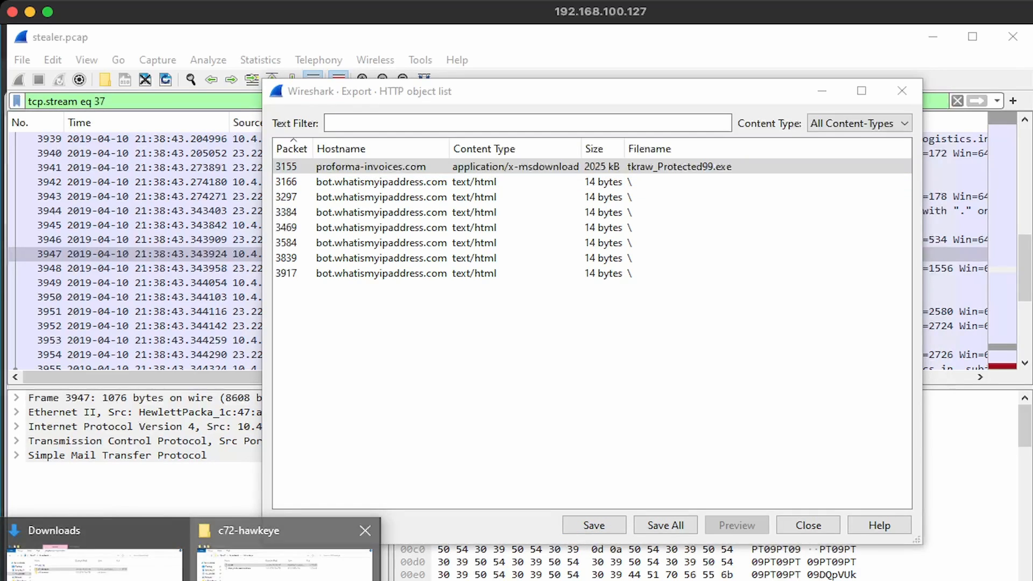
Open a PowerShell window in the c72-hawkeye folder
left_click(285, 557)
right_click(431, 317, "shift")
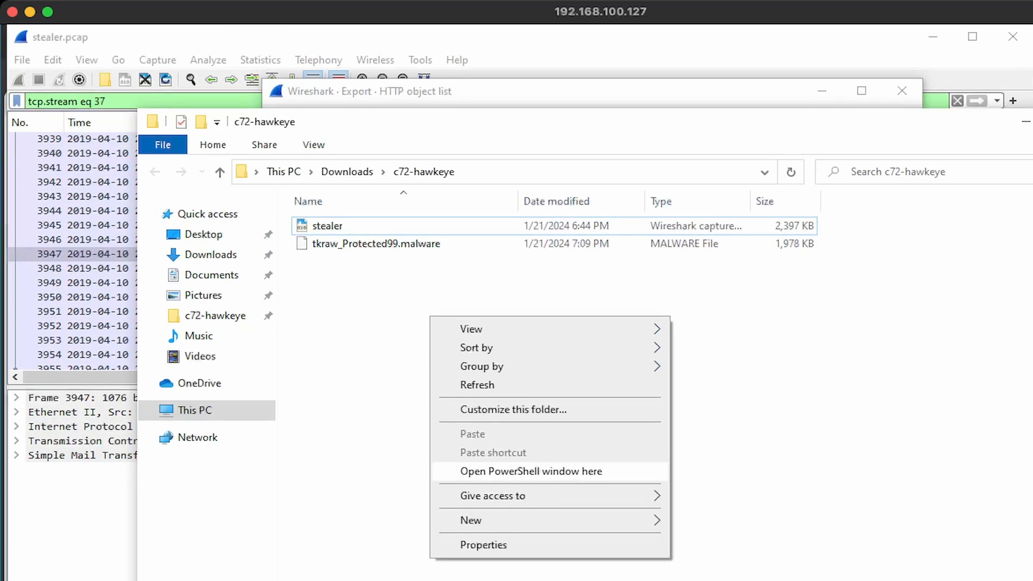
left_click(474, 471)
Get the SHA256 of tkraw_Protected99.malware with Get-FileHash and copy the hash
type("G")
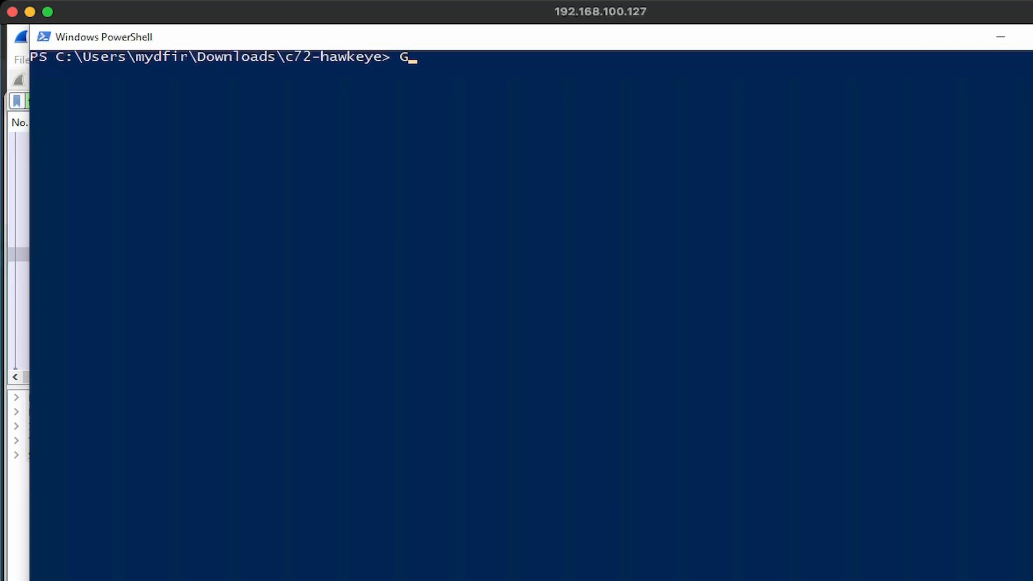
type("et-FileHash ")
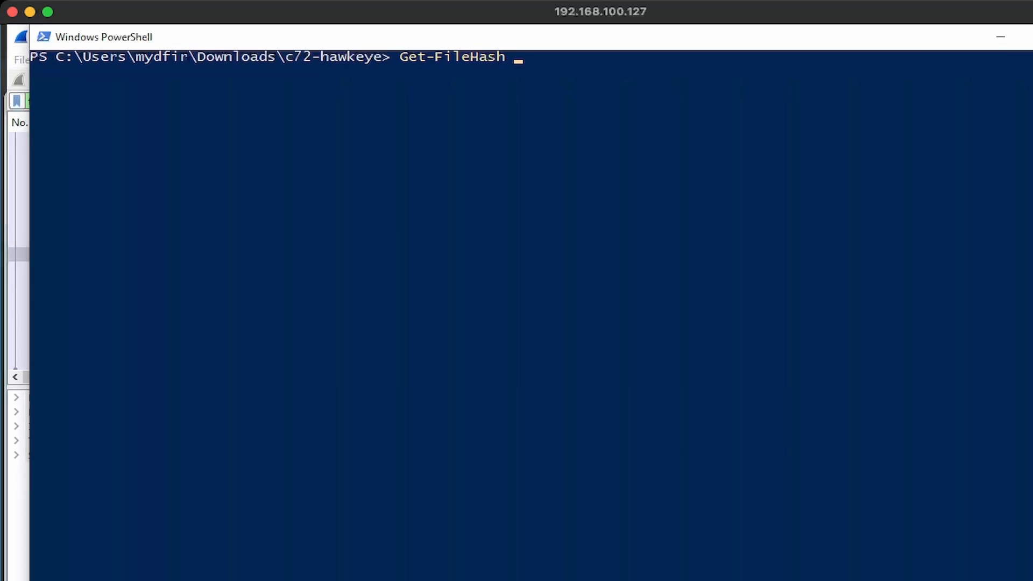
type(".\tkraw_Prot")
key("Tab")
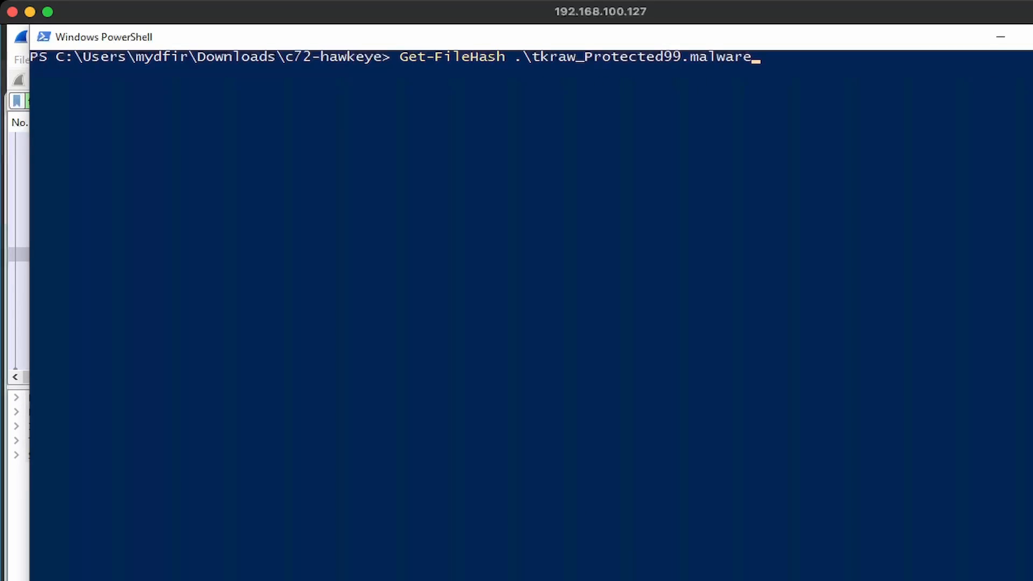
key("Return")
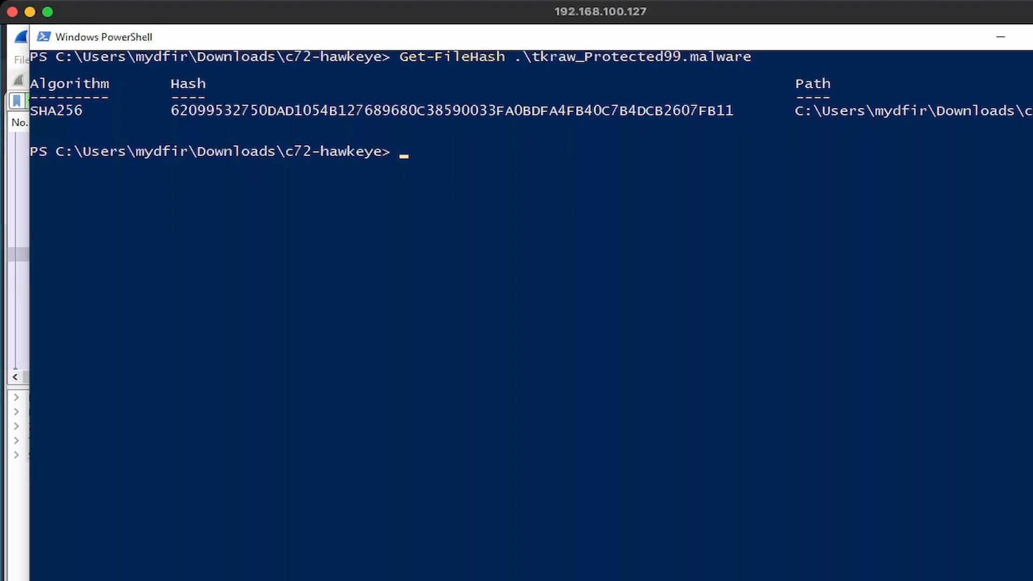
double_click(281, 111)
key("ctrl+c")
key("alt+Tab")
Search the copied hash on virustotal.com and highlight its trojan.autoit/gen8 threat label
left_click(568, 44)
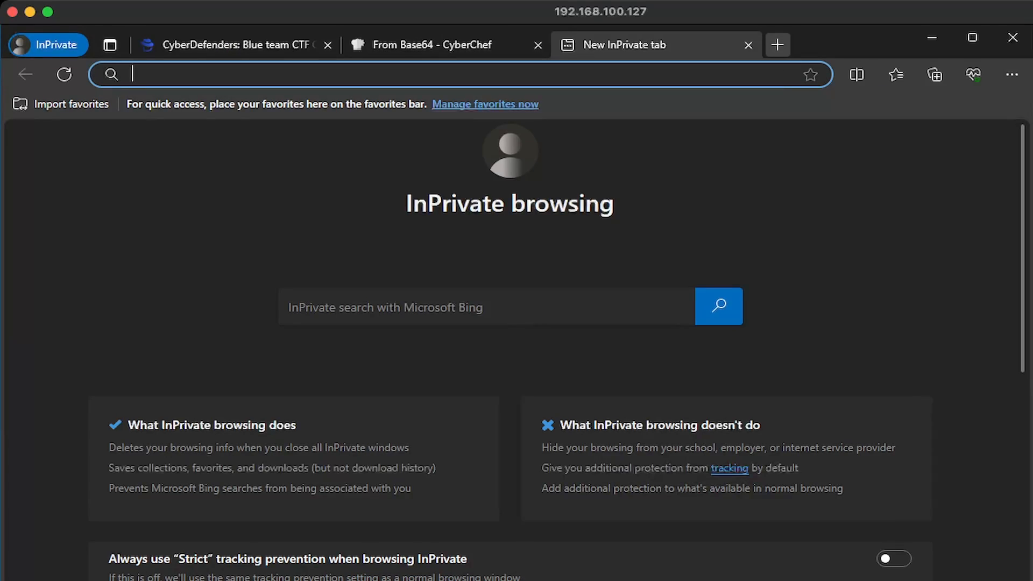
type("virustotal")
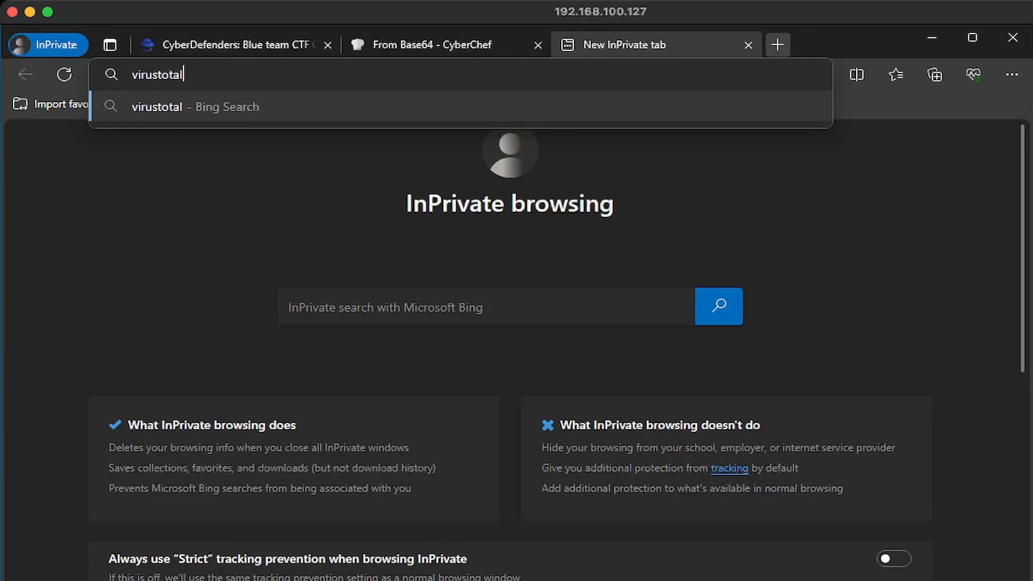
type(".com")
key("Return")
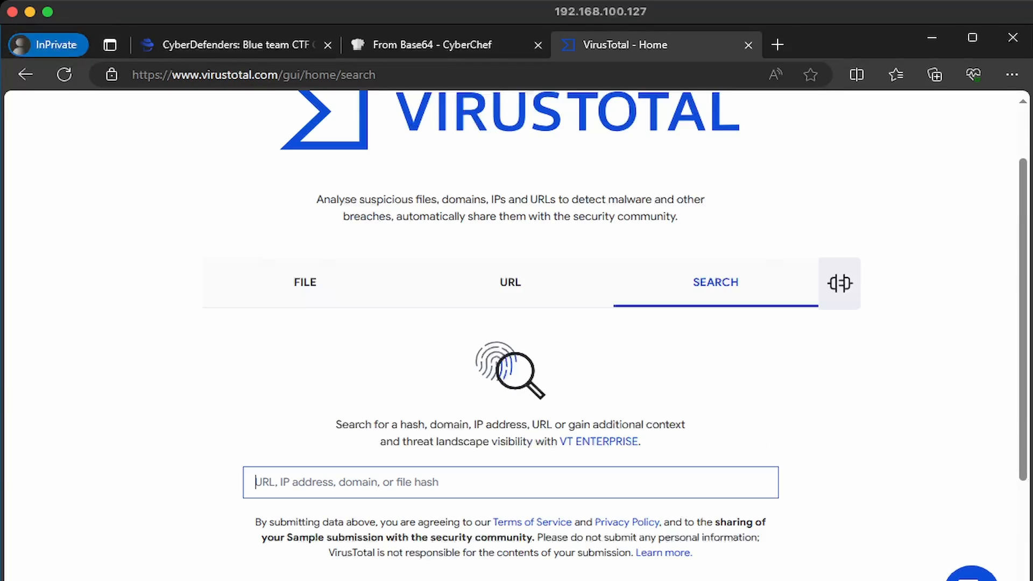
key("ctrl+v")
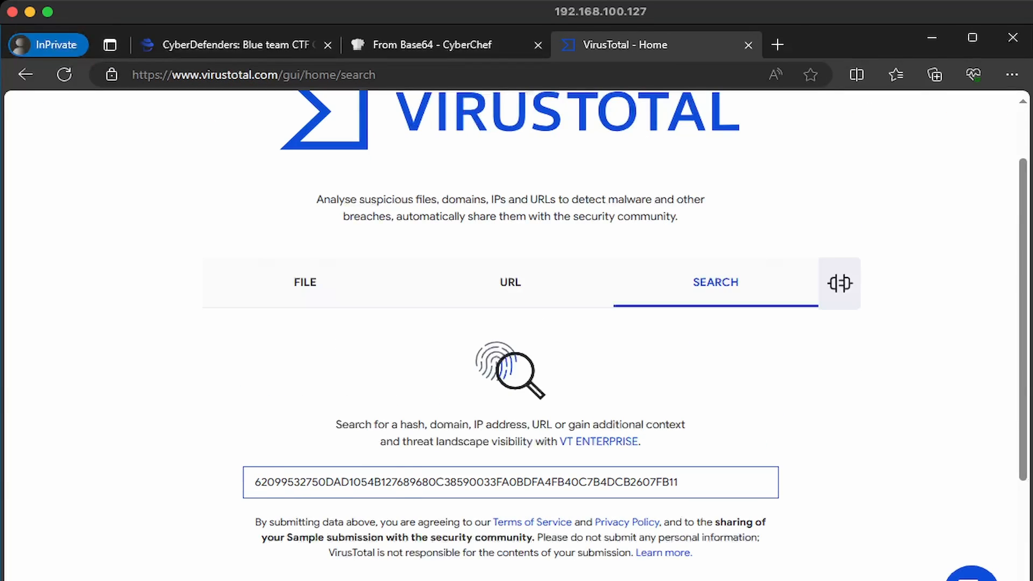
key("Return")
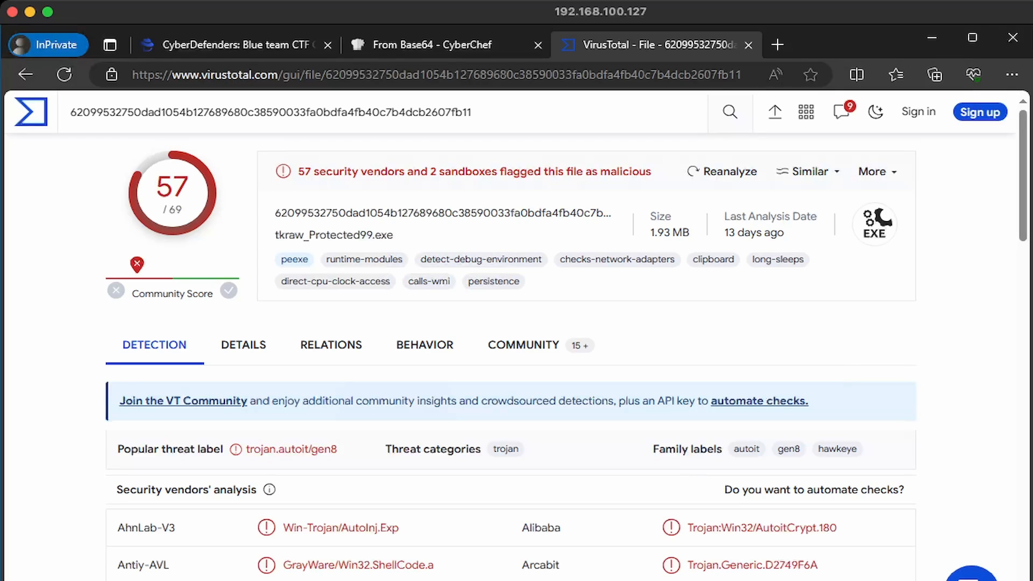
left_click_drag(337, 449, 246, 449)
left_click_drag(144, 449, 131, 449)
Read the file's Community comments, highlighting a MALICIOUS verdict
left_click(523, 345)
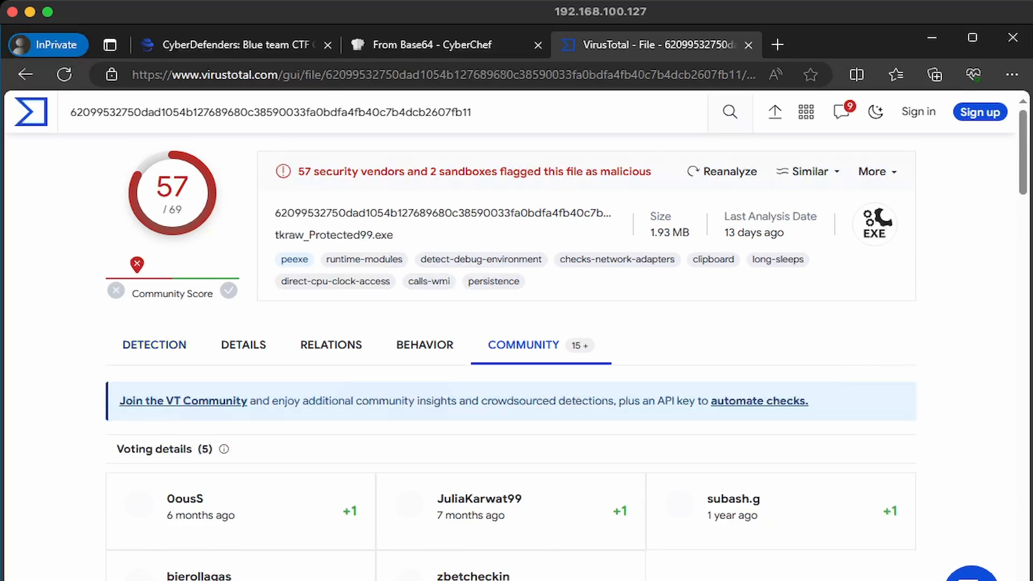
scroll(523, 345, "down", 7)
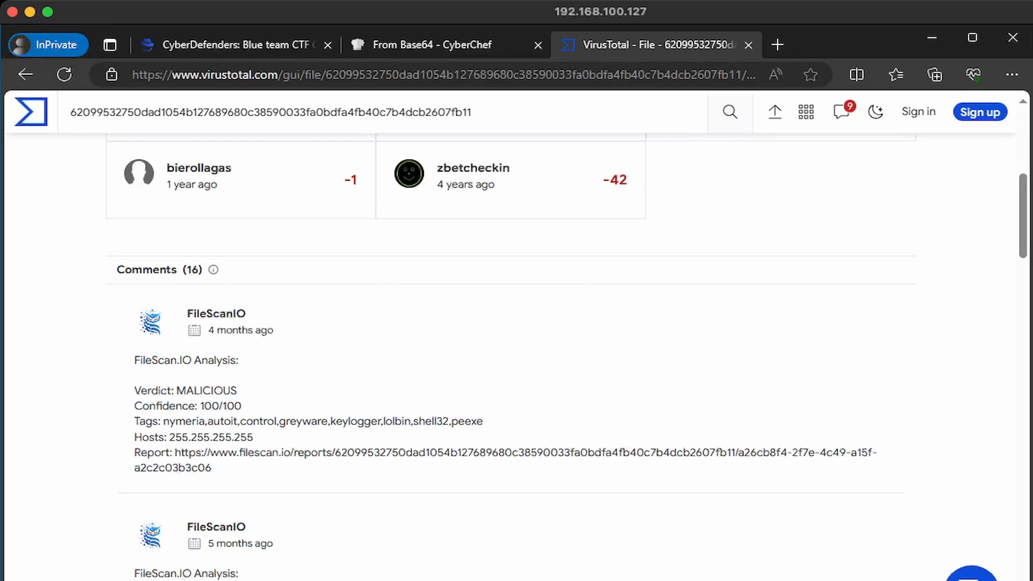
scroll(516, 355, "down", 2)
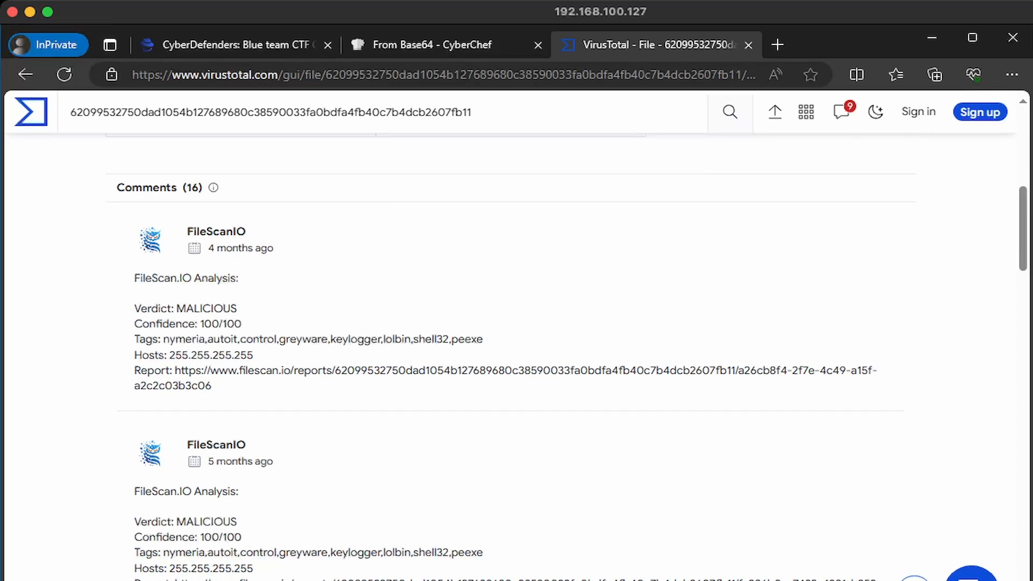
left_click_drag(238, 308, 160, 308)
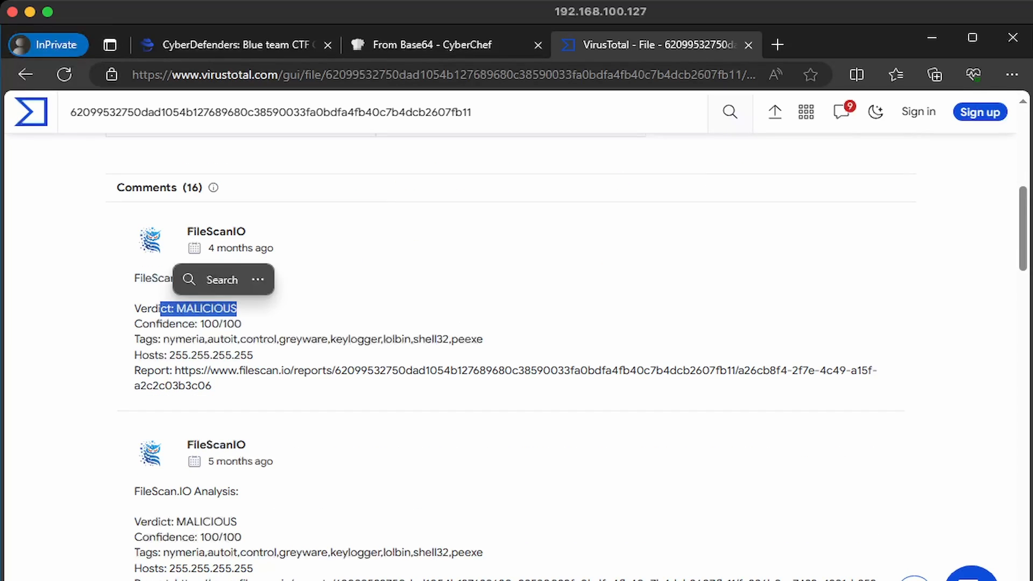
left_click_drag(200, 358, 177, 358)
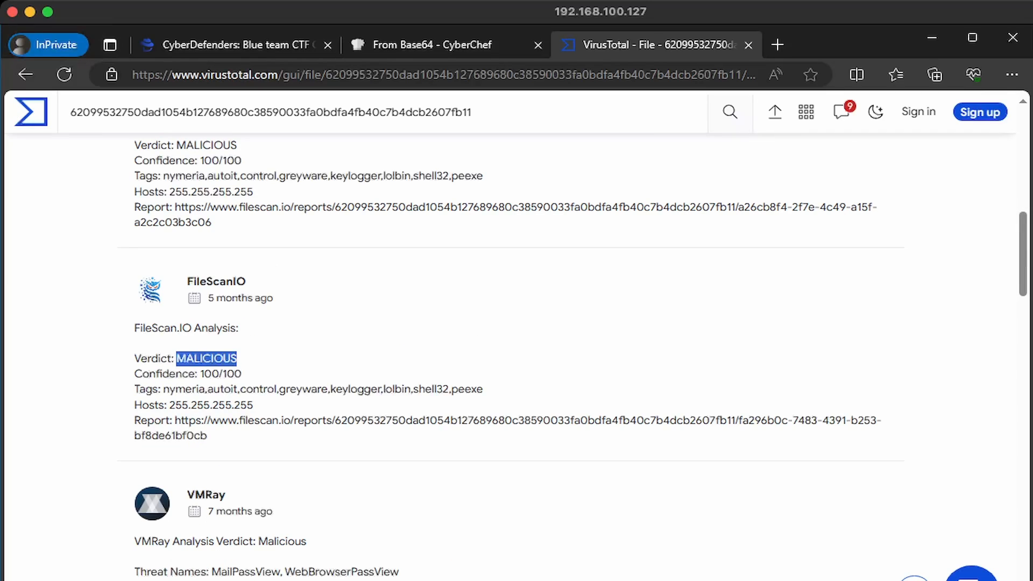
scroll(178, 358, "down", 2)
left_click(224, 279)
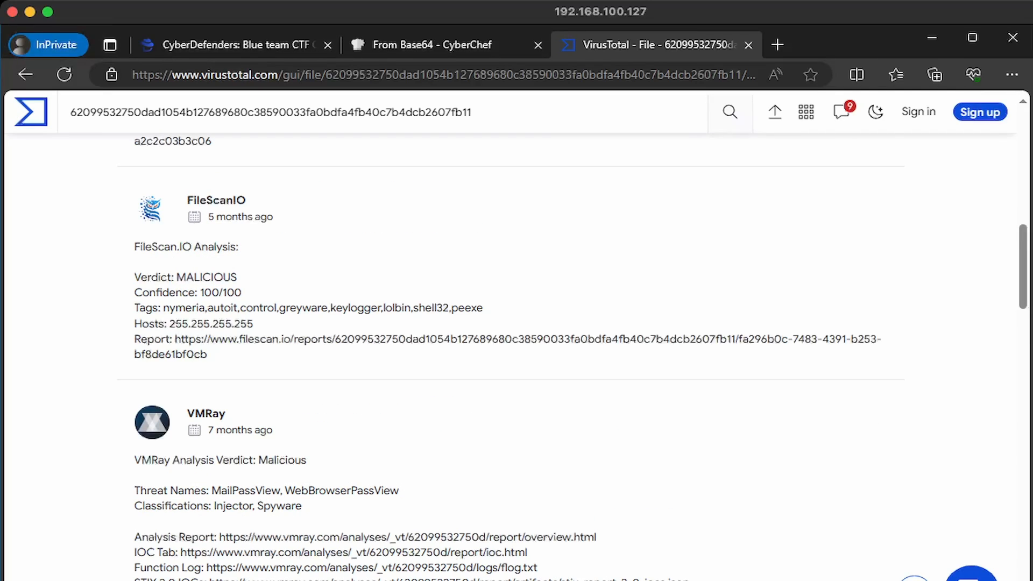
scroll(511, 350, "up", 15)
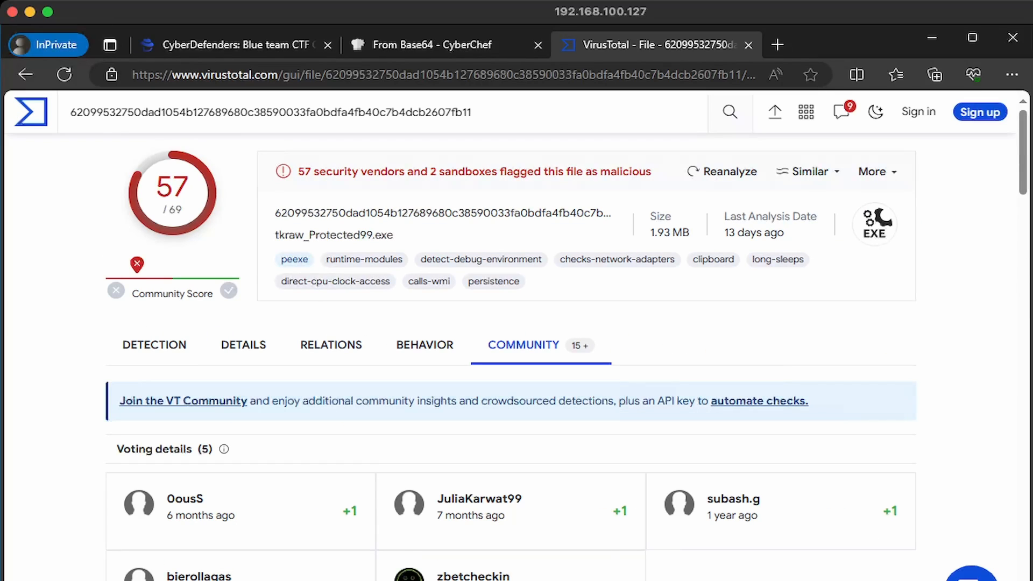
Scroll the Relations tab's contacted URLs and domains, including pomf.cat/upload.php
left_click(331, 344)
scroll(331, 345, "down", 5)
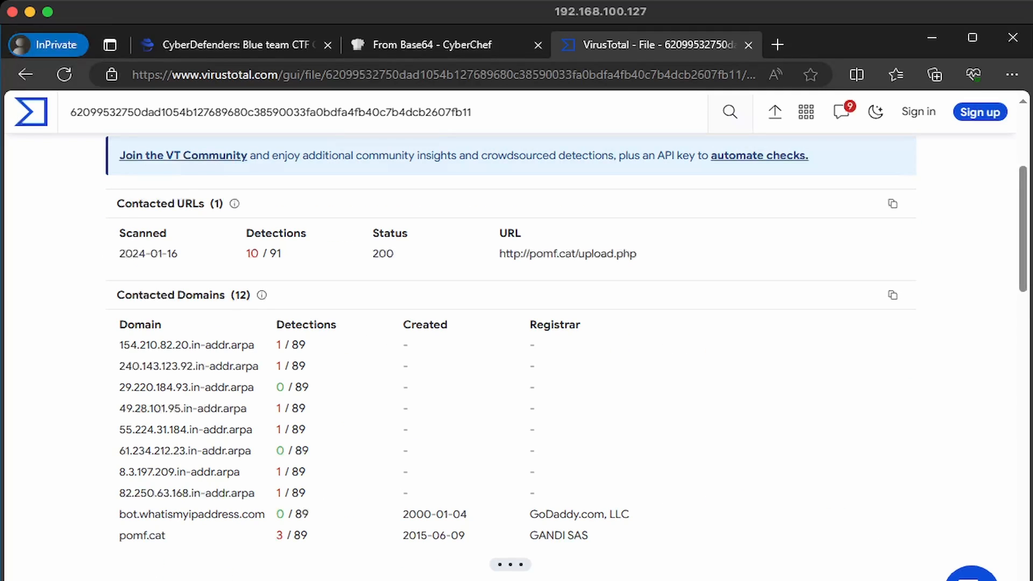
scroll(511, 350, "down", 1)
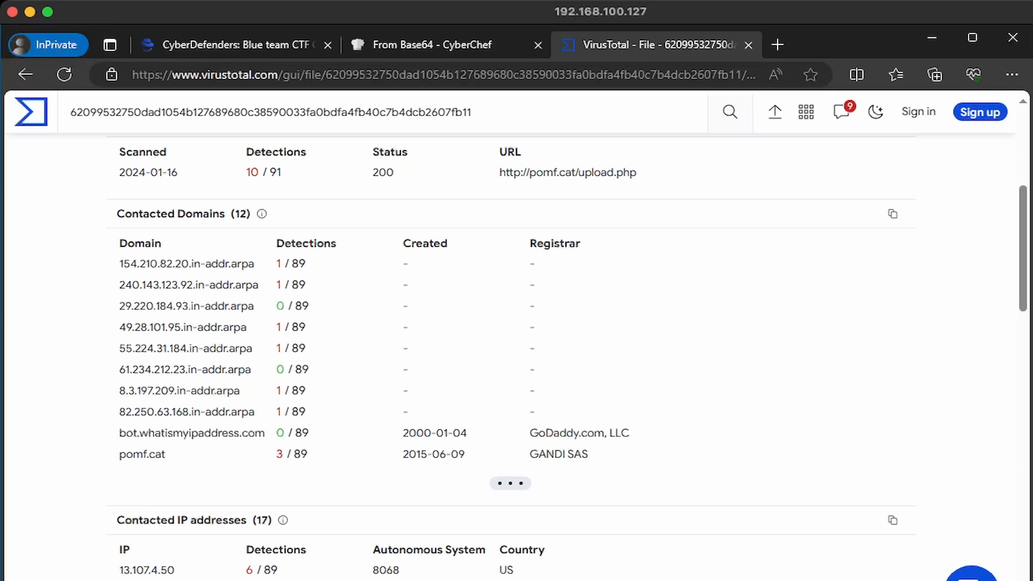
Check hostnames for packets 3166 and 3297 in Wireshark's HTTP object list, then close it
mouse_move(274, 579)
left_click(465, 560)
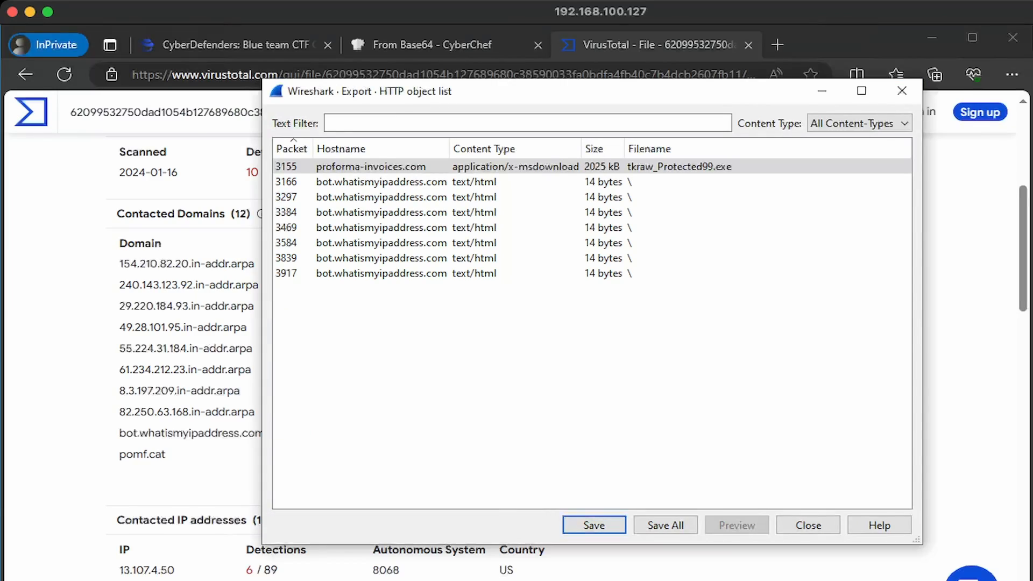
left_click_drag(450, 148, 570, 149)
left_click(516, 182)
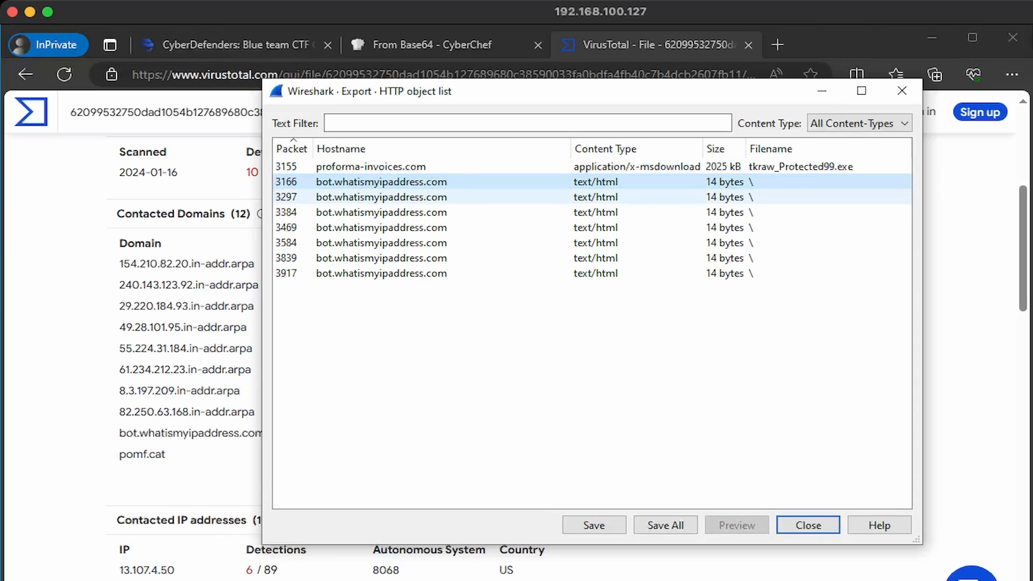
left_click(516, 197)
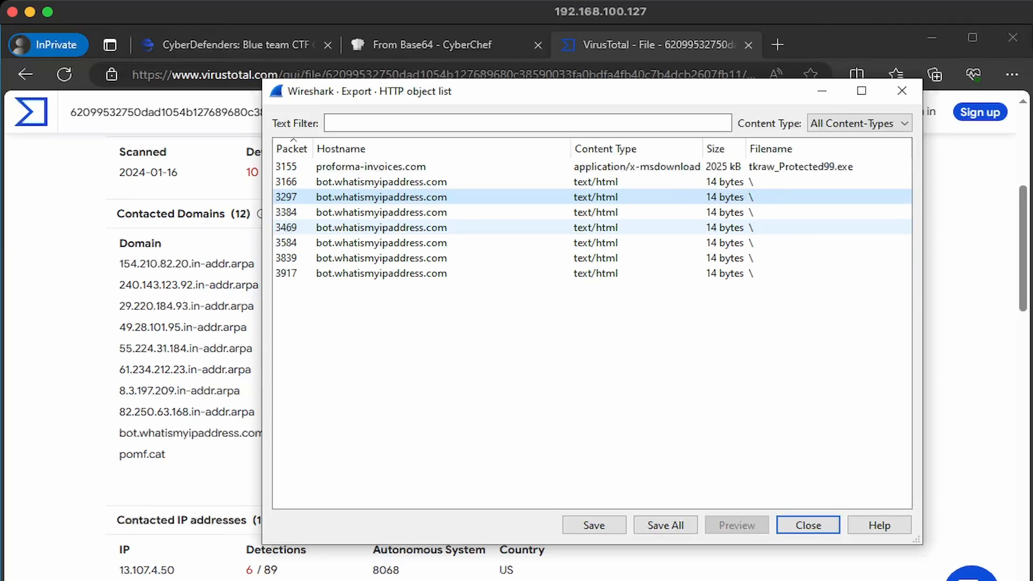
left_click(902, 91)
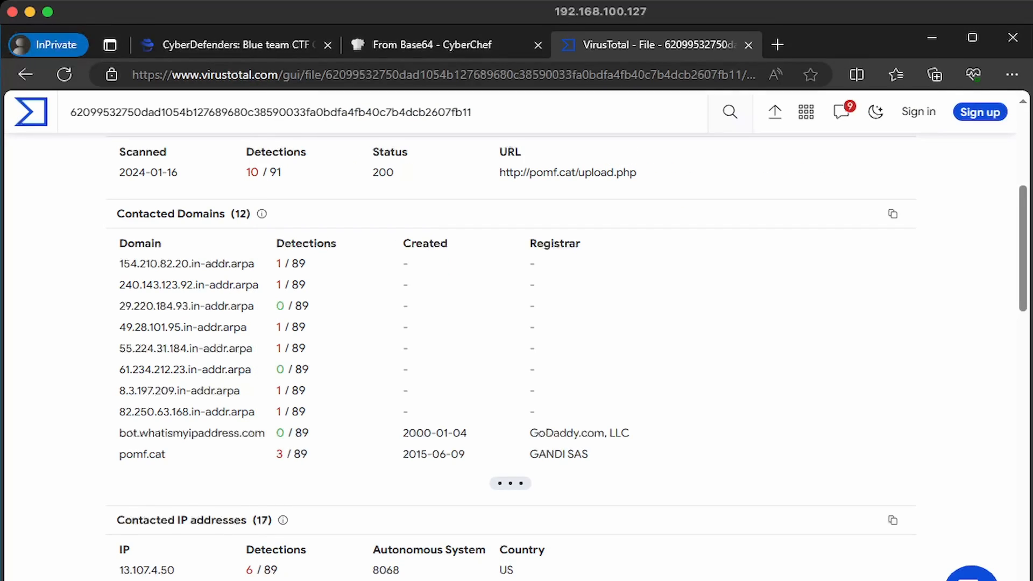
left_click_drag(117, 213, 225, 213)
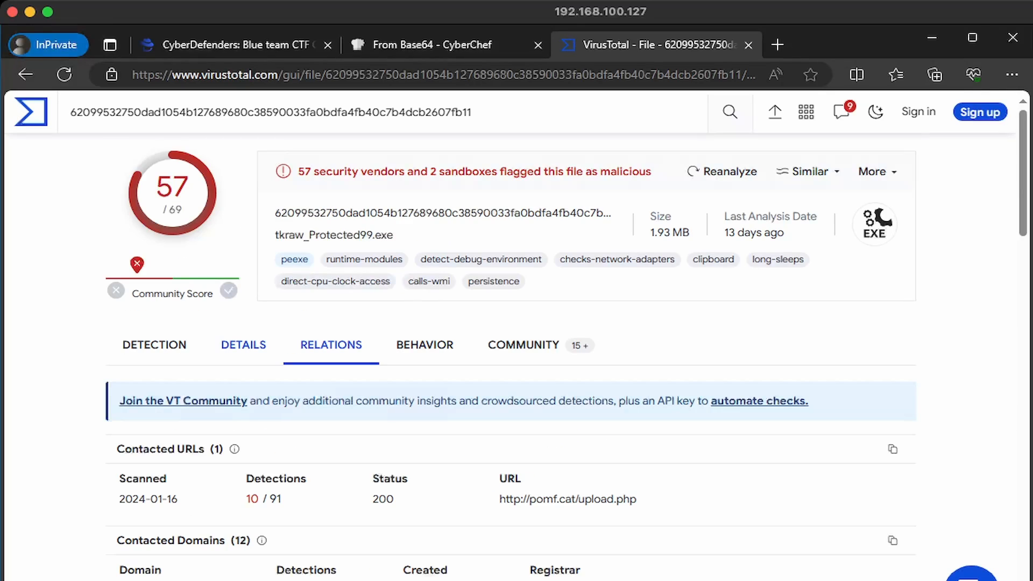
left_click(244, 345)
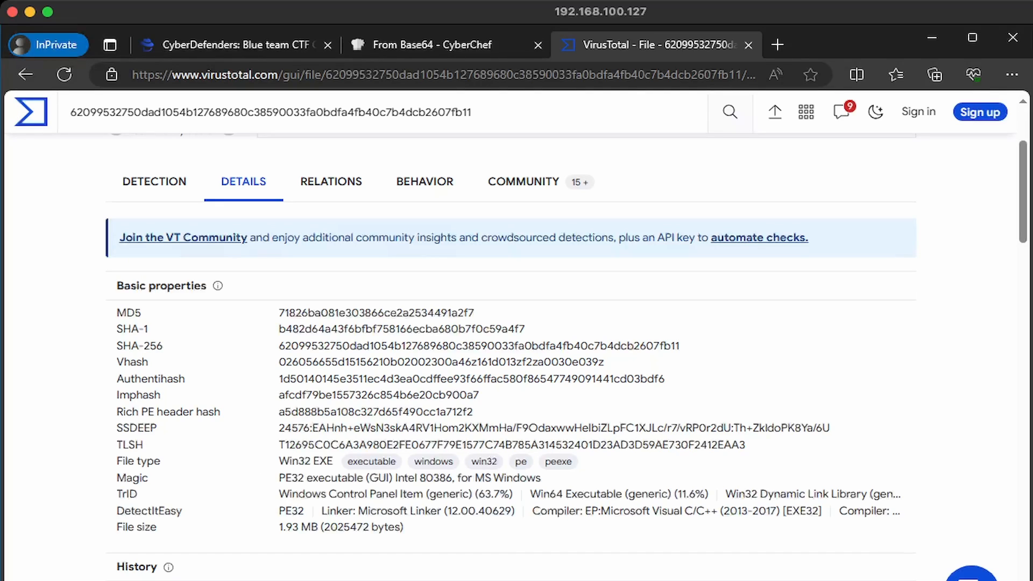
scroll(377, 323, "down", 5)
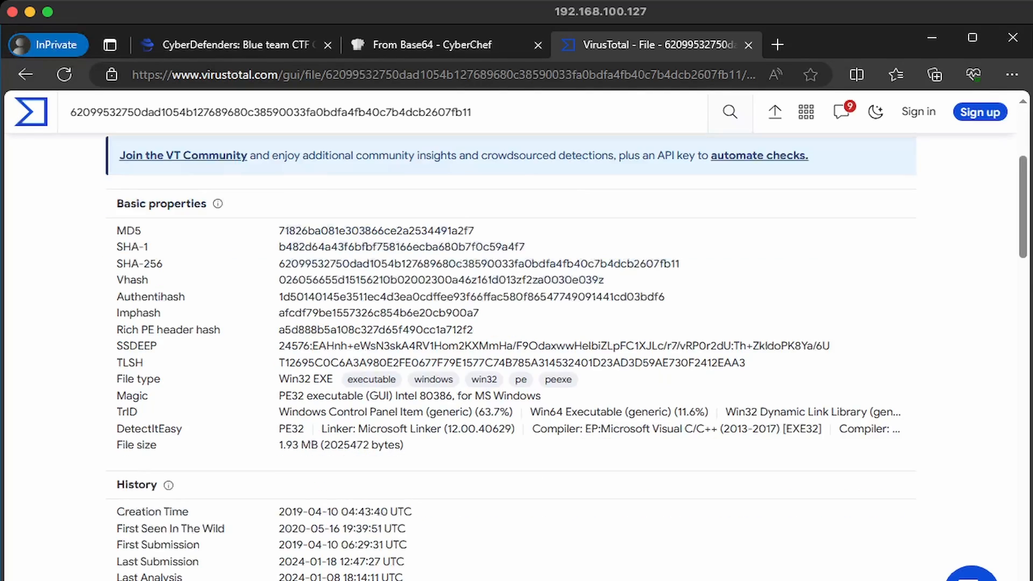
left_click_drag(117, 348, 412, 349)
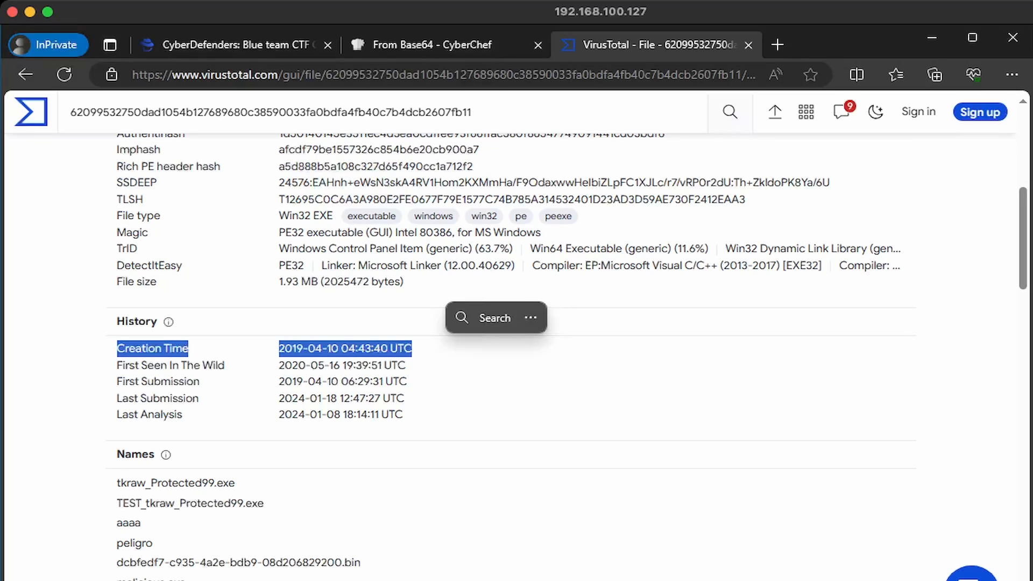
key("super+Tab")
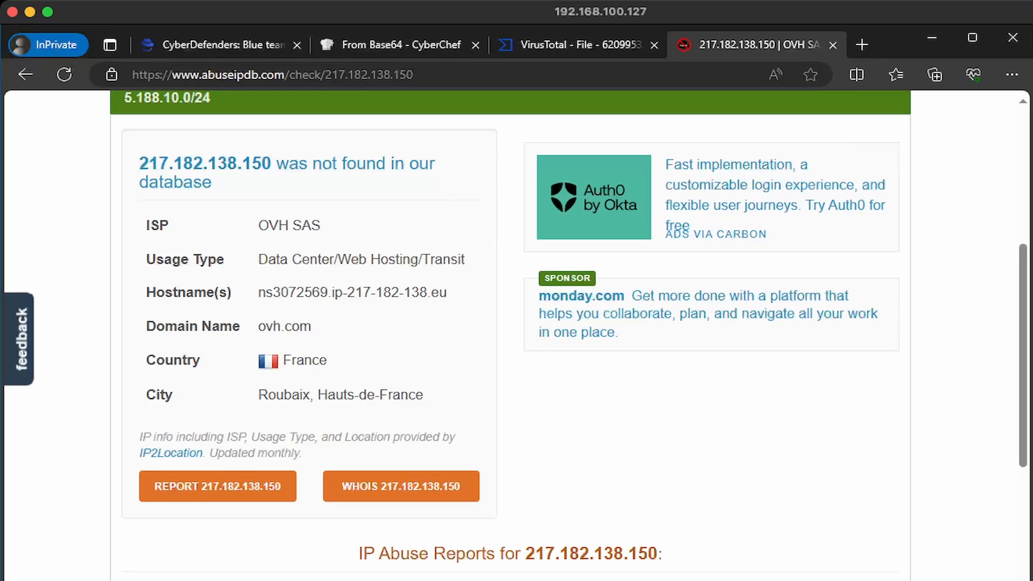
Review AbuseIPDB's report for 217.182.138.150 (OVH SAS, France) and select the IP
left_click_drag(288, 259, 443, 261)
left_click(444, 261)
left_click_drag(271, 163, 137, 163)
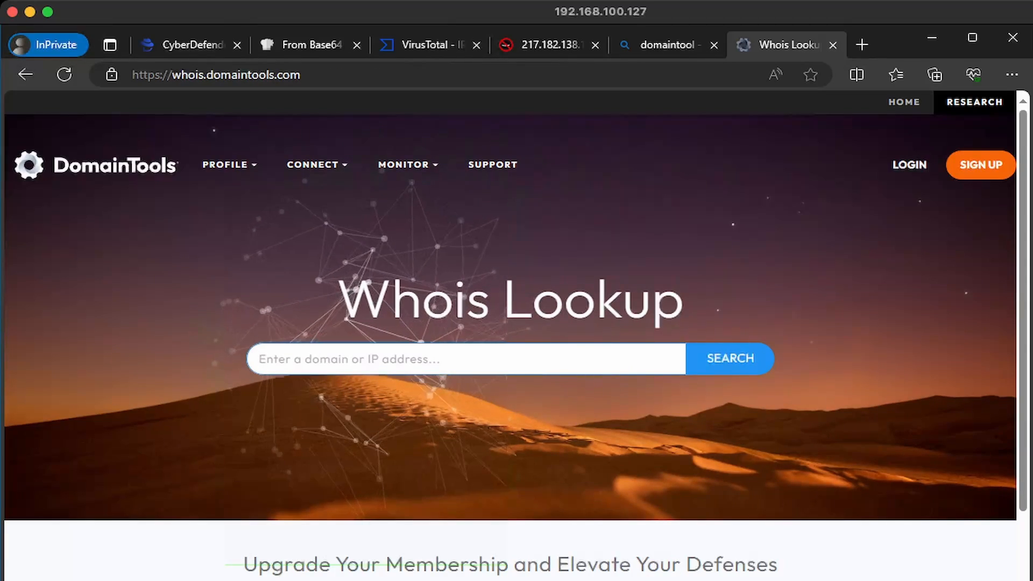
Run a DomainTools whois lookup for proforma-invoices.com and review its IP History
type("proforma-invoices[.]com")
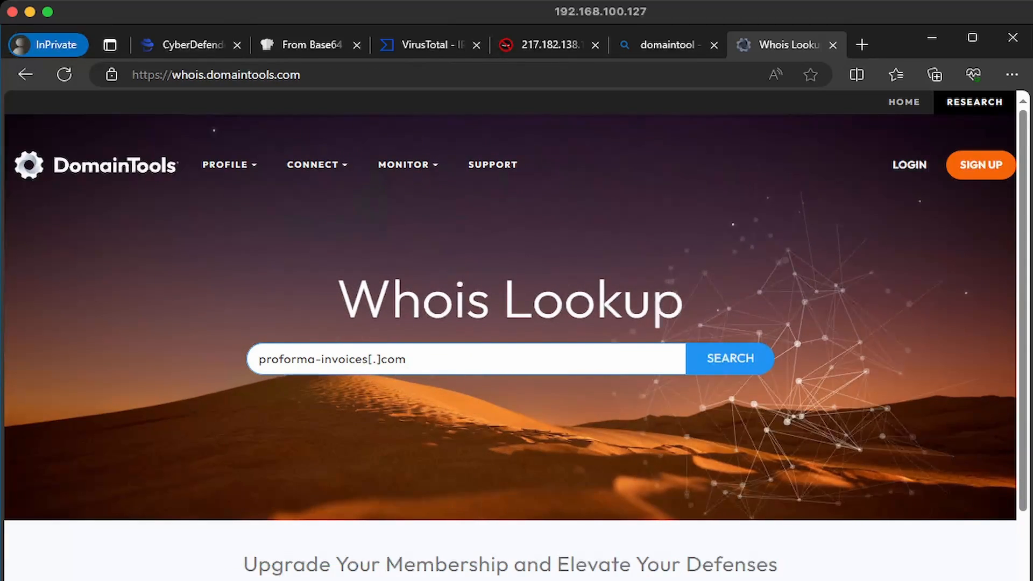
key("Return")
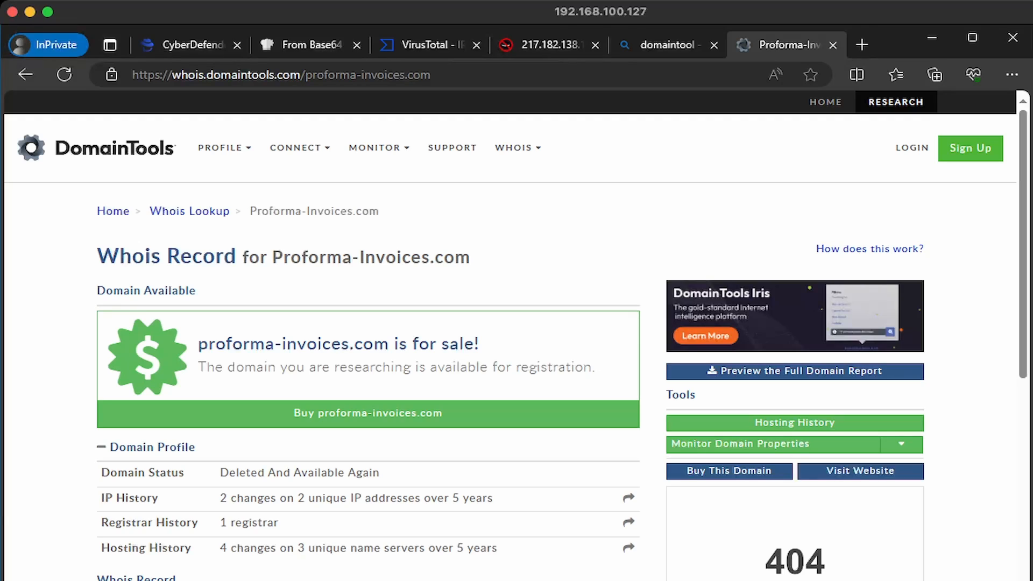
scroll(377, 417, "down", 3)
scroll(377, 417, "up", 1)
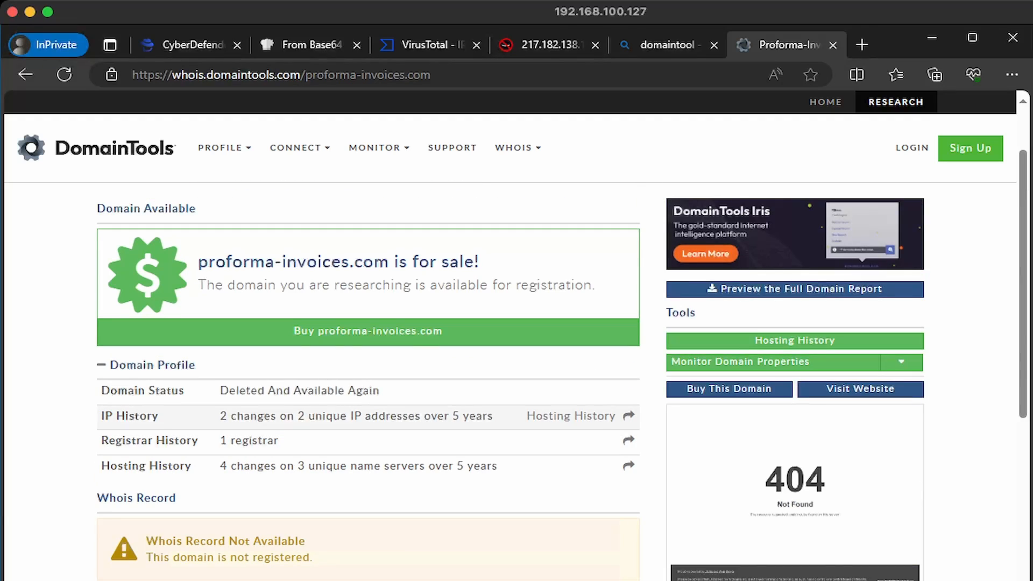
left_click_drag(220, 416, 492, 415)
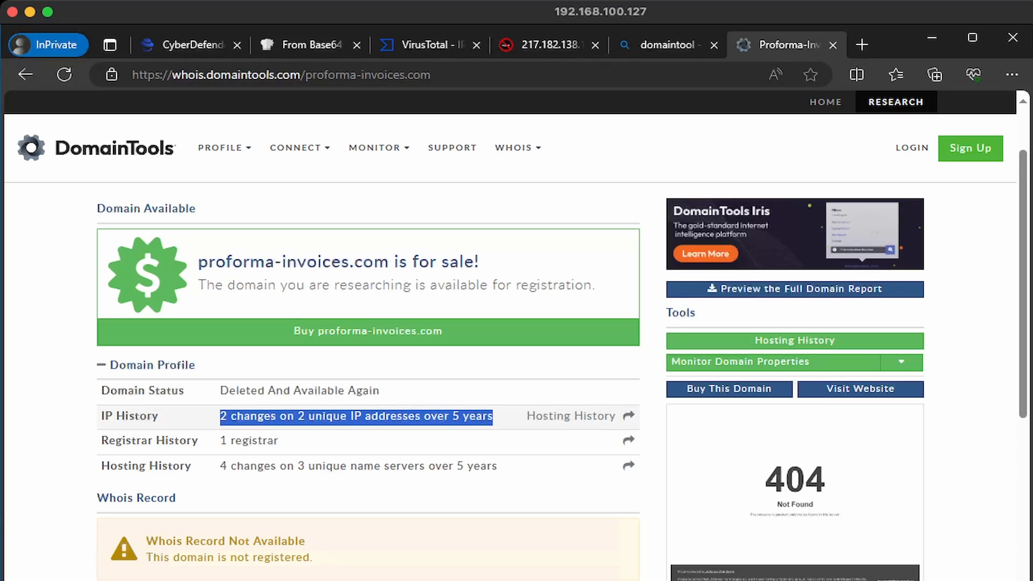
Search proforma-invoices.com on VirusTotal, replacing the previous IP search
left_click(429, 46)
left_click(269, 112)
key("ctrl+a")
type("proforma-invoices[.]com")
key("Return")
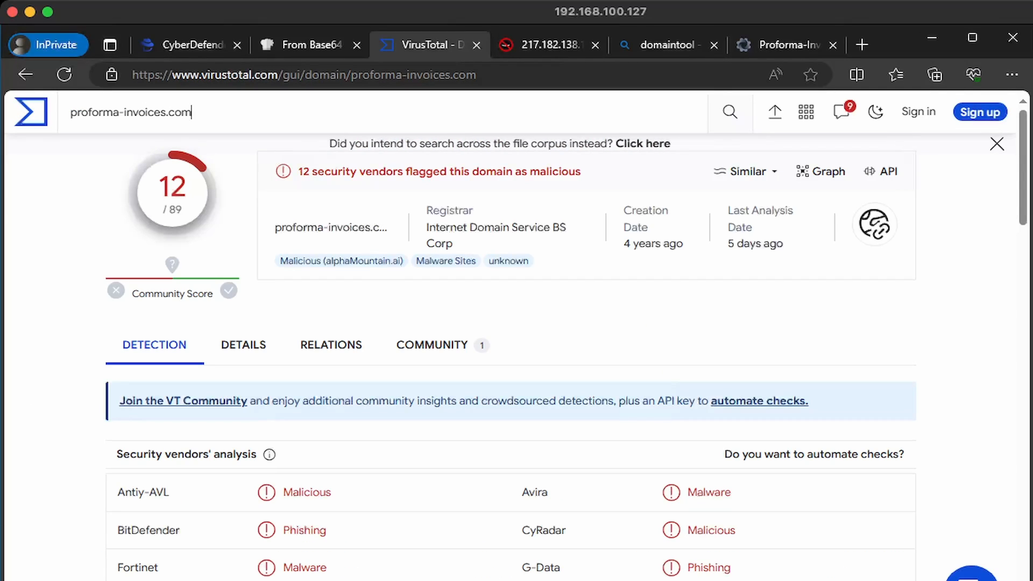
Search macwinlogistics.in on VirusTotal and highlight its detected communicating files count
scroll(516, 350, "down", 3)
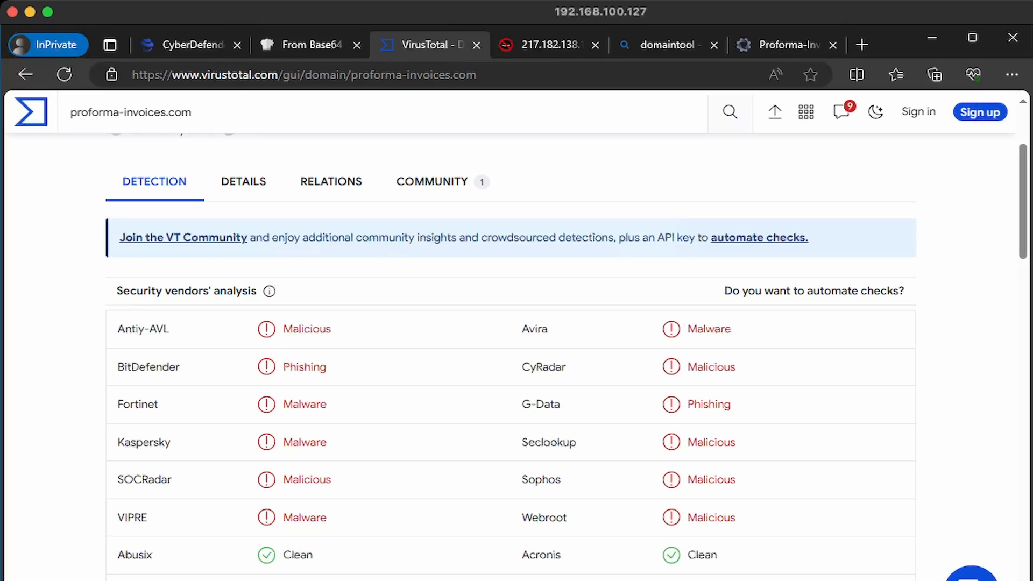
scroll(511, 322, "down", 3)
left_click(191, 112)
key("ctrl+a")
type("macwinlogistics.in")
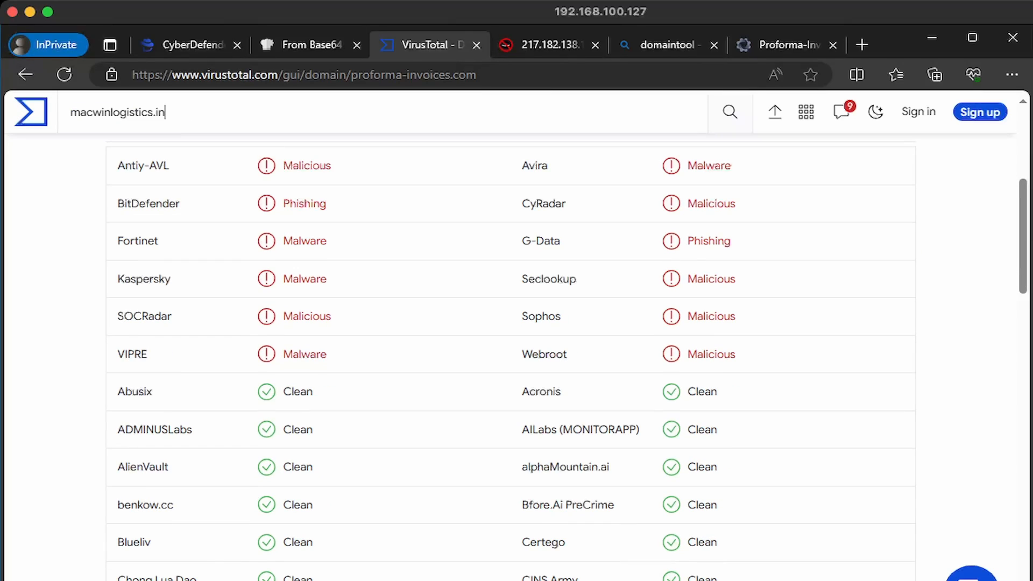
key("Return")
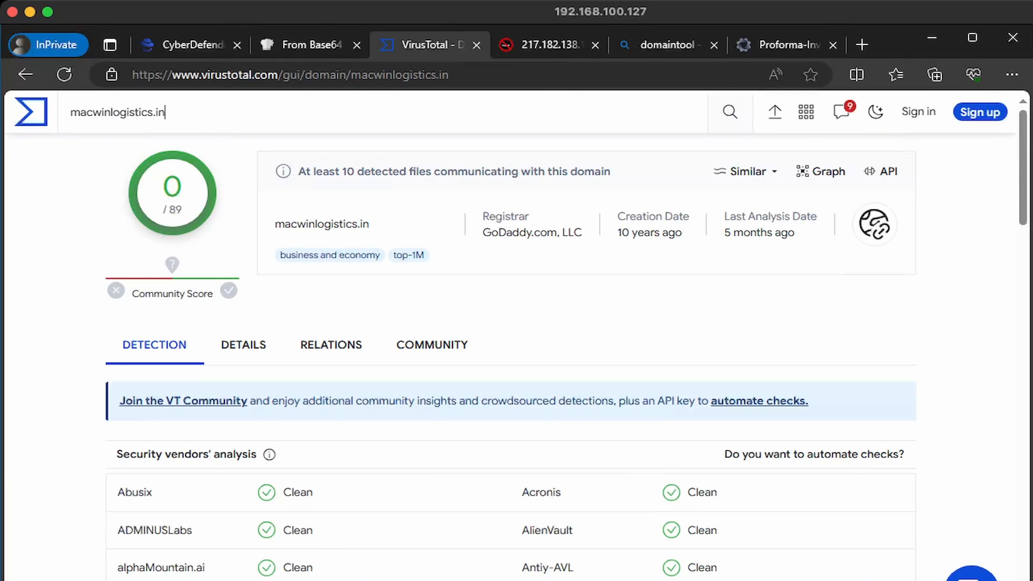
left_click_drag(342, 171, 440, 171)
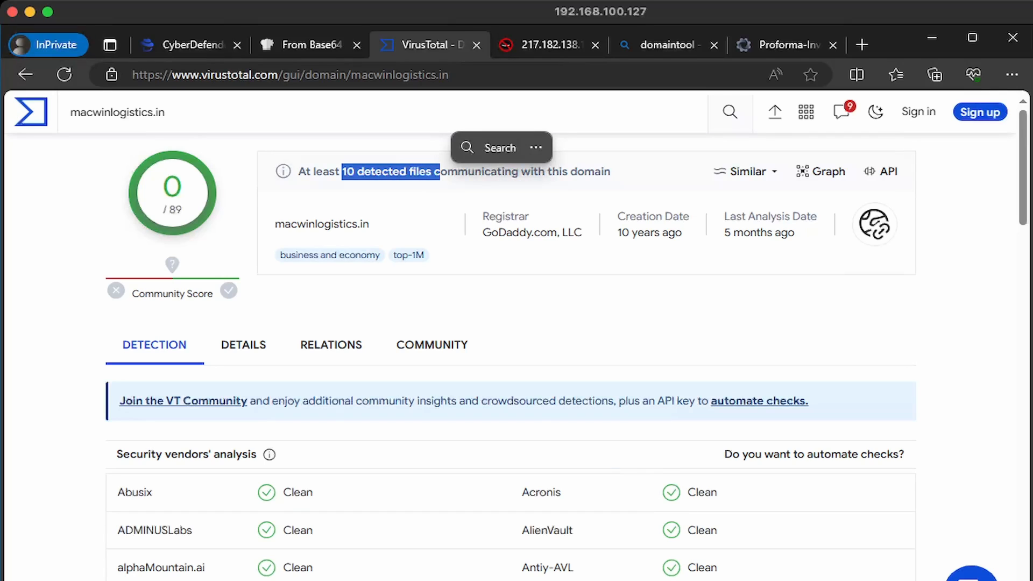
View macwinlogistics.in's details, then run its DomainTools whois lookup
left_click(243, 344)
scroll(505, 344, "down", 15)
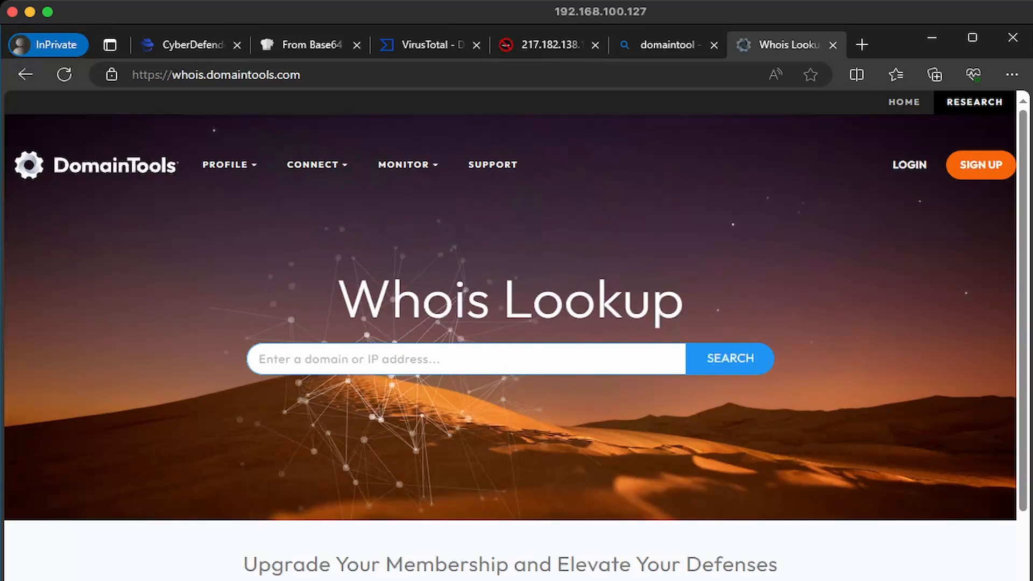
type("macwinlogistics.in")
key("Return")
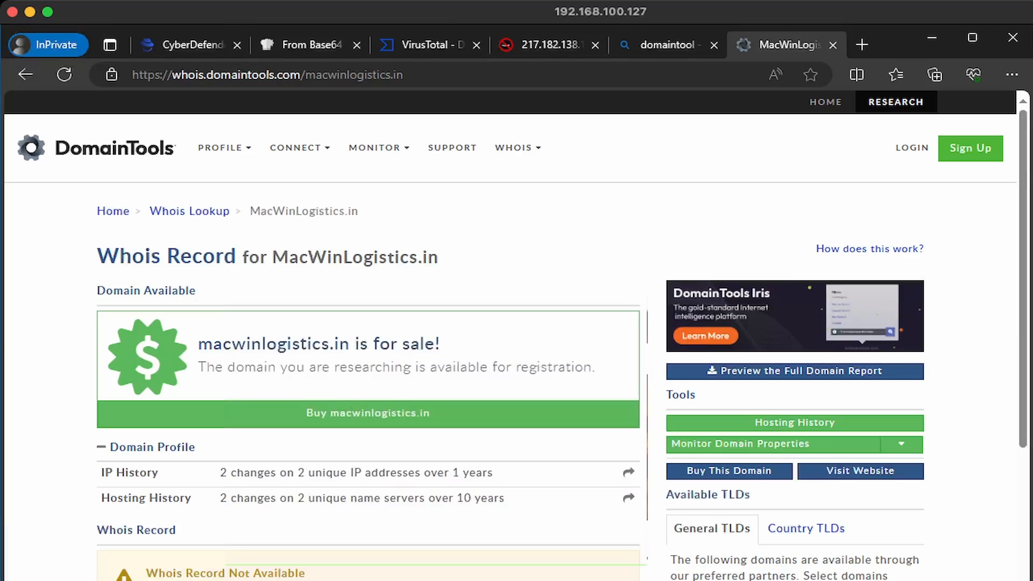
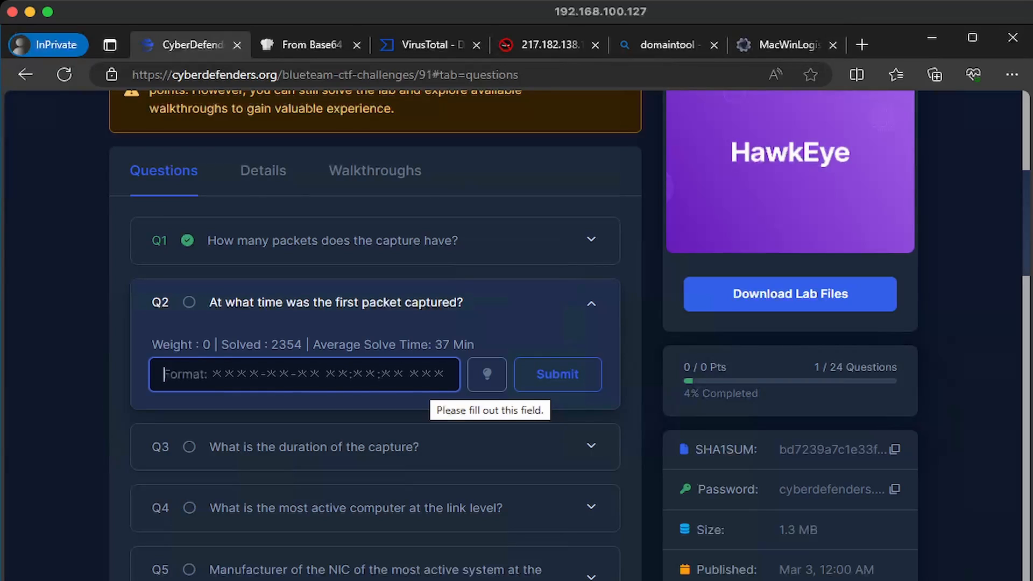
Enter the first-packet time with 'utc' appended as Q2's answer and submit it
key("ctrl+v")
type("utc")
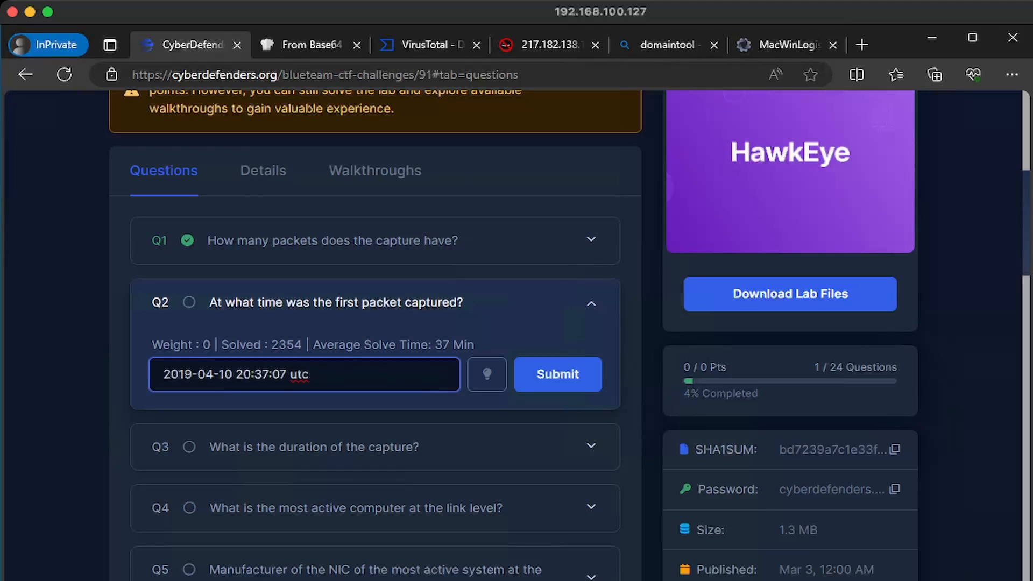
key("Return")
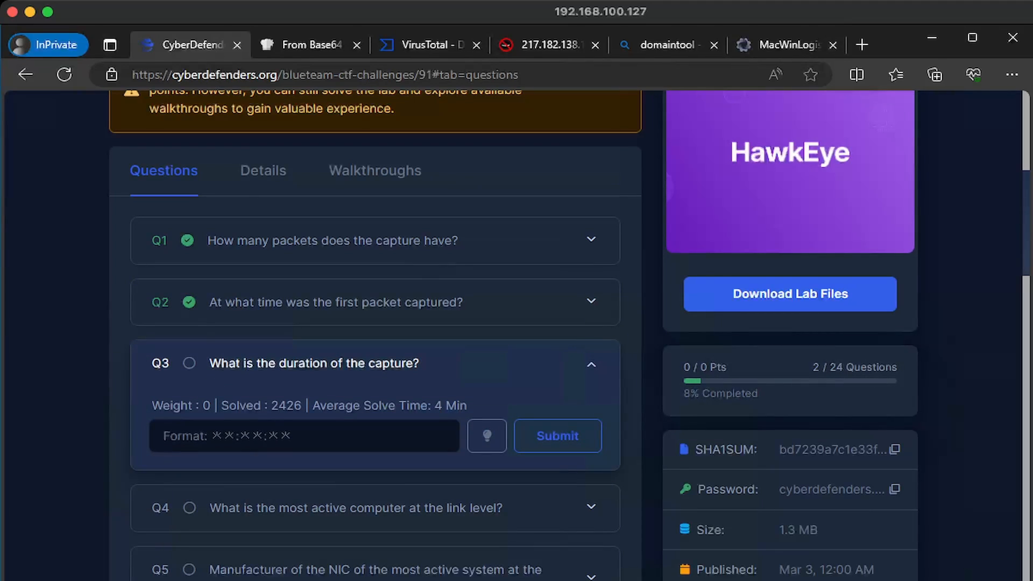
Copy the 01:03:41 elapsed duration from Capture File Properties and submit it for Q3
key("alt+Tab")
left_click_drag(433, 232, 377, 231)
left_click(336, 151)
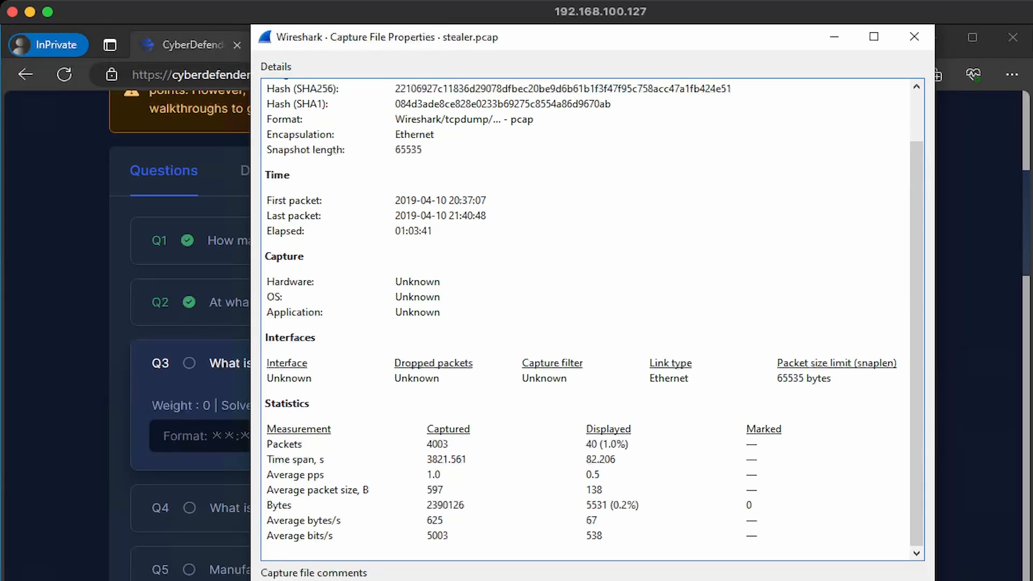
key("alt+Tab")
type("01:03:41")
key("Return")
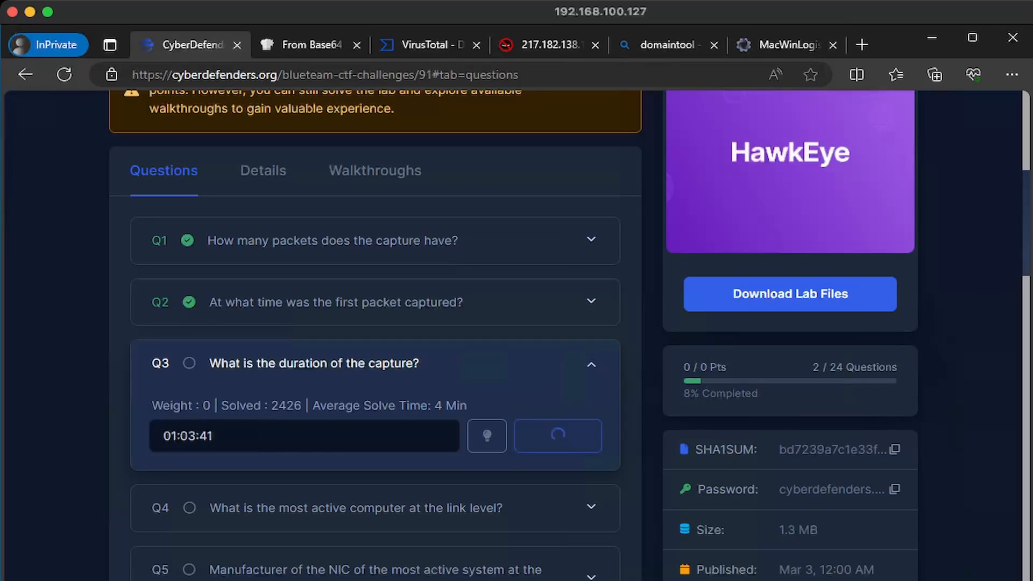
scroll(374, 335, "down", 3)
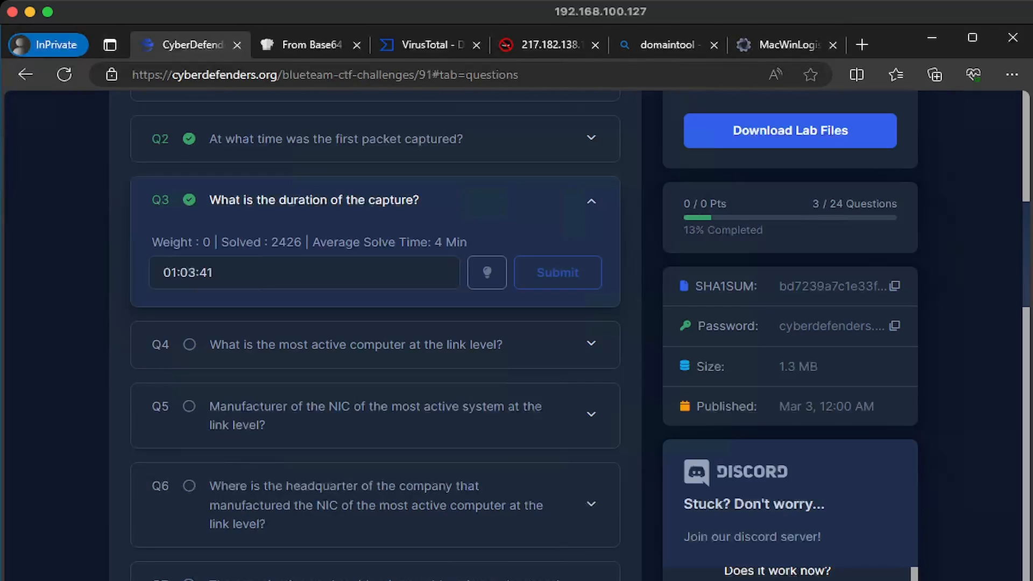
mouse_move(247, 580)
Find the busiest Ethernet address in stealer.pcap's Conversations and submit it as Q4's answer
left_click(80, 562)
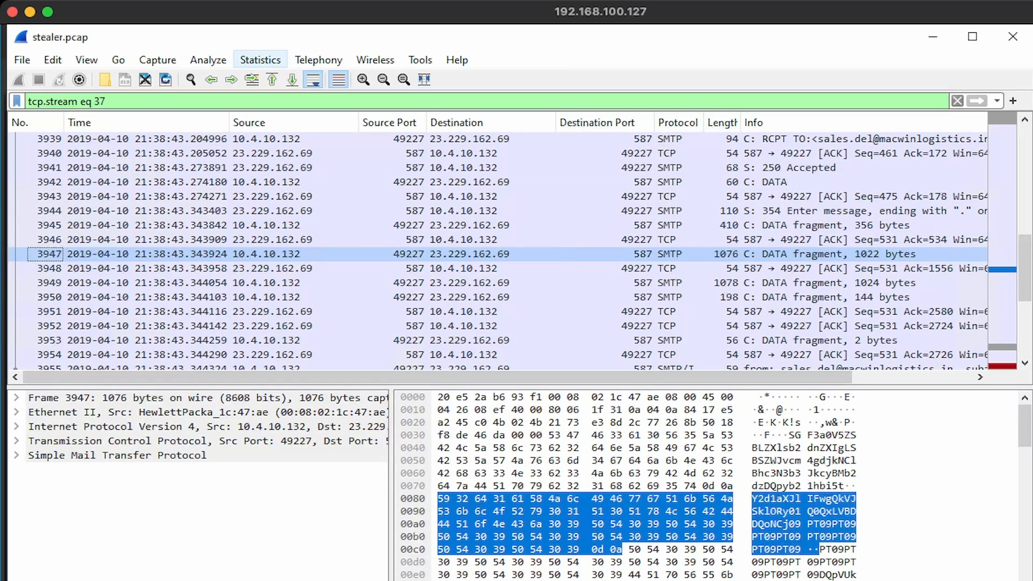
left_click(260, 59)
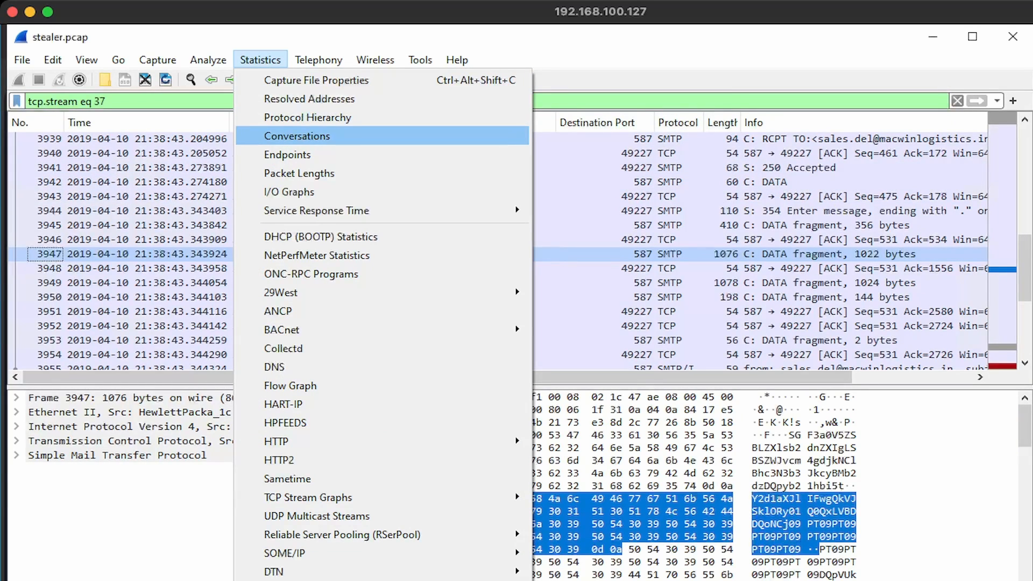
left_click(297, 136)
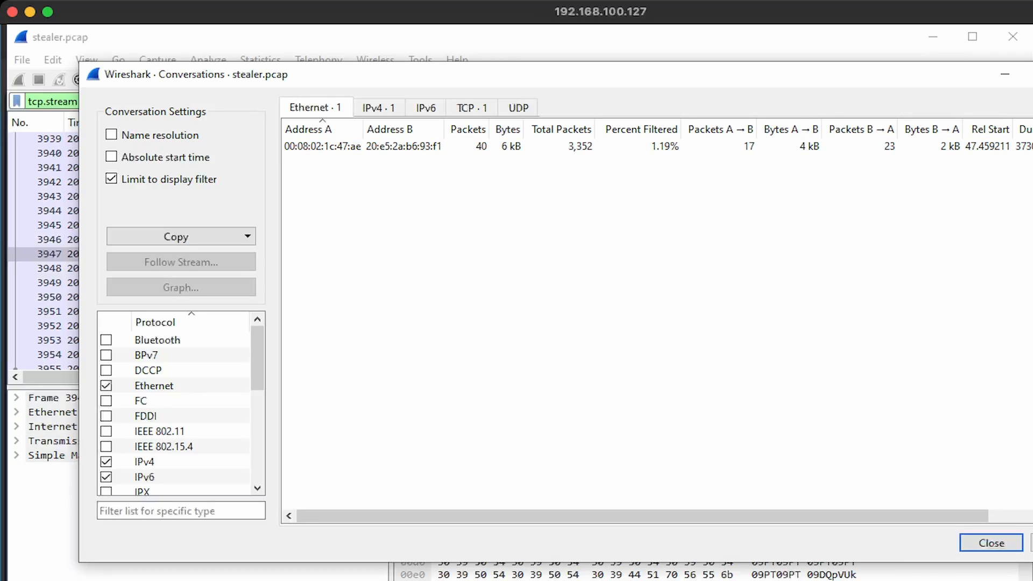
type("00:08:02:1c:47:ae")
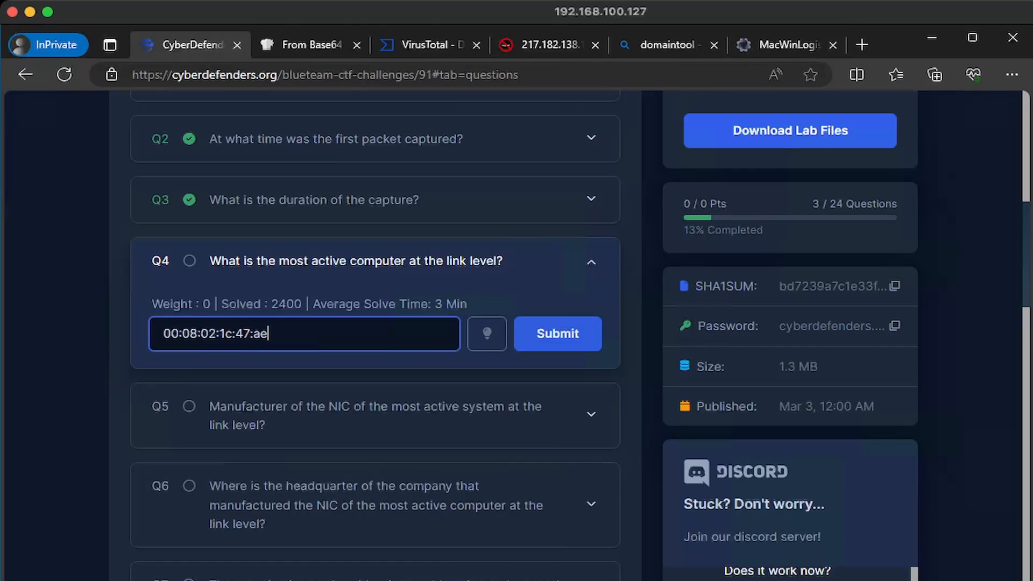
left_click(558, 333)
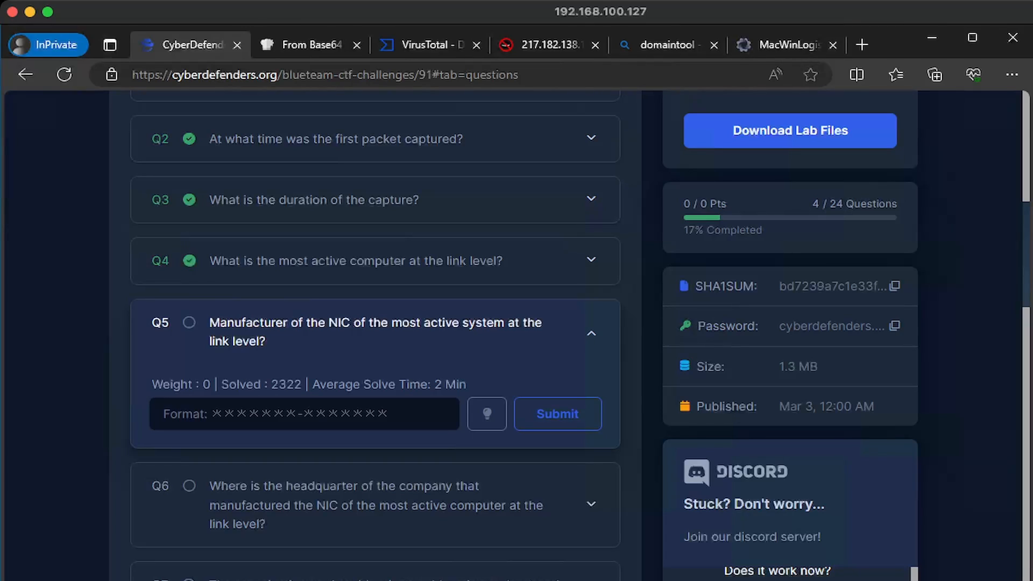
key("alt+Tab")
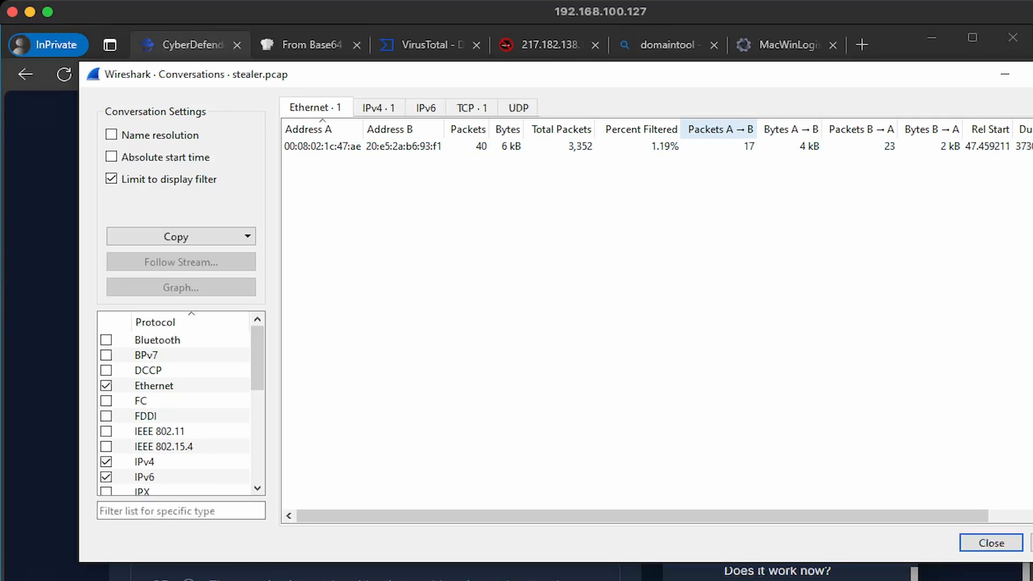
Look up MAC prefix 00:08:02 in the Wireshark OUI Lookup Tool
left_click(862, 44)
type("wireshark oui")
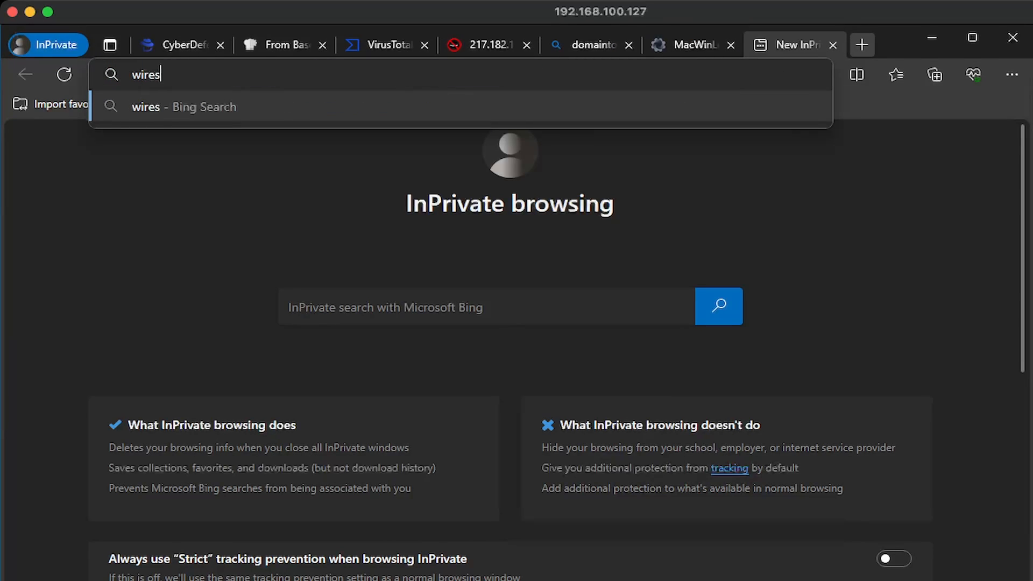
key("Return")
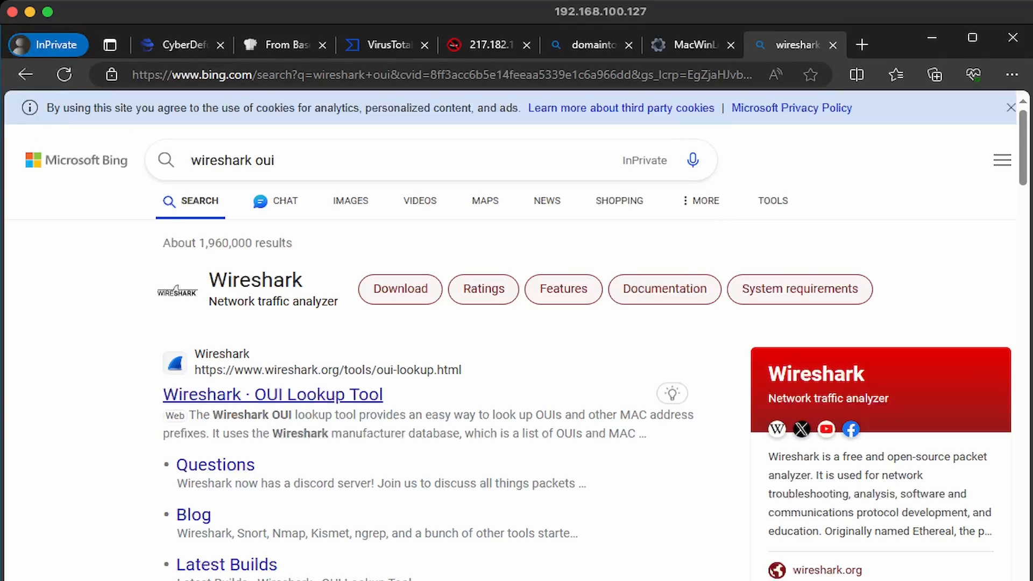
left_click(253, 395)
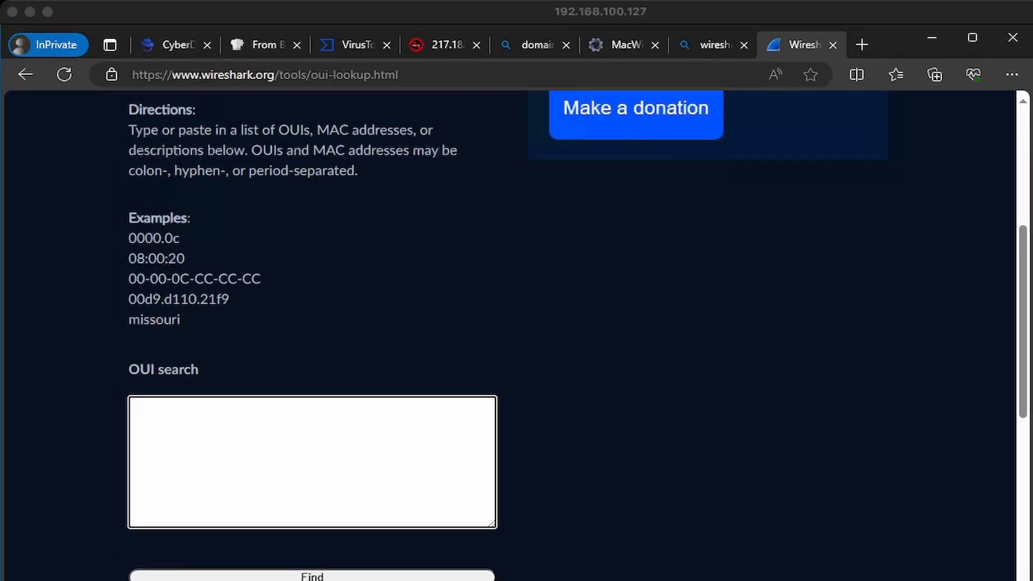
type("00:08:02")
left_click(312, 576)
scroll(312, 463, "down", 3)
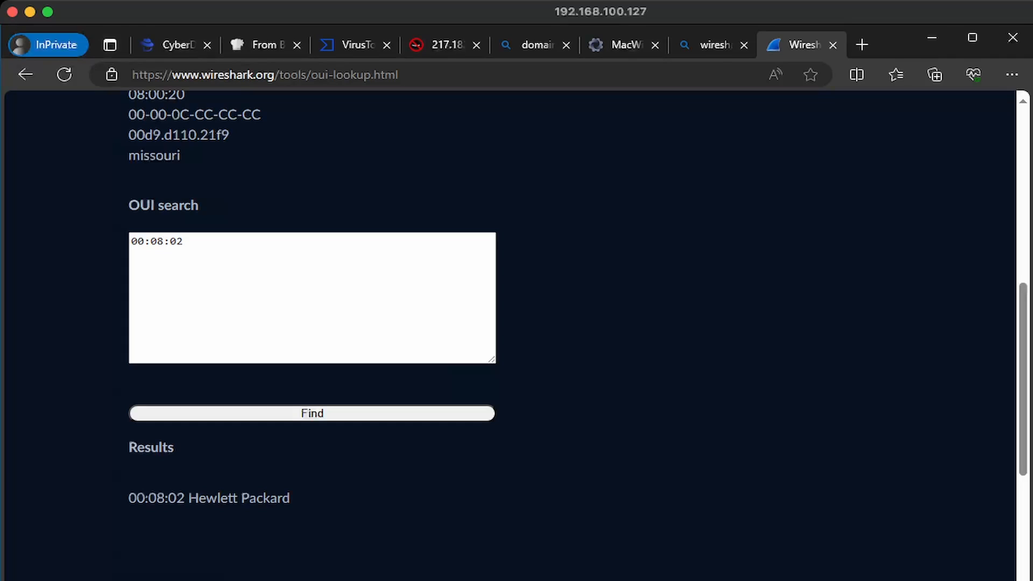
Submit the vendor as 'Hewlett-Packard' for Q5
left_click_drag(290, 498, 189, 499)
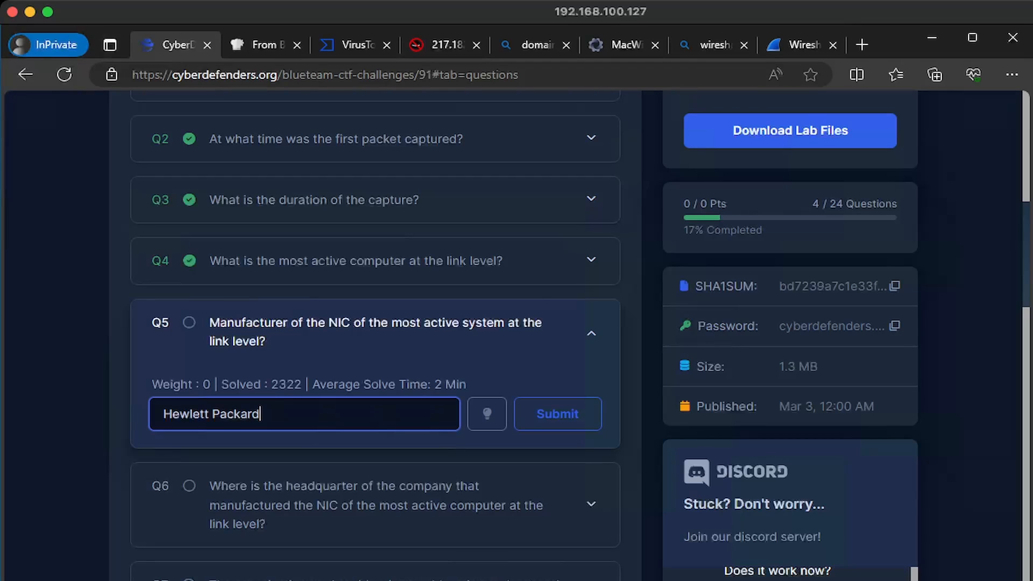
left_click(210, 414)
key("Delete")
type("-")
left_click(558, 414)
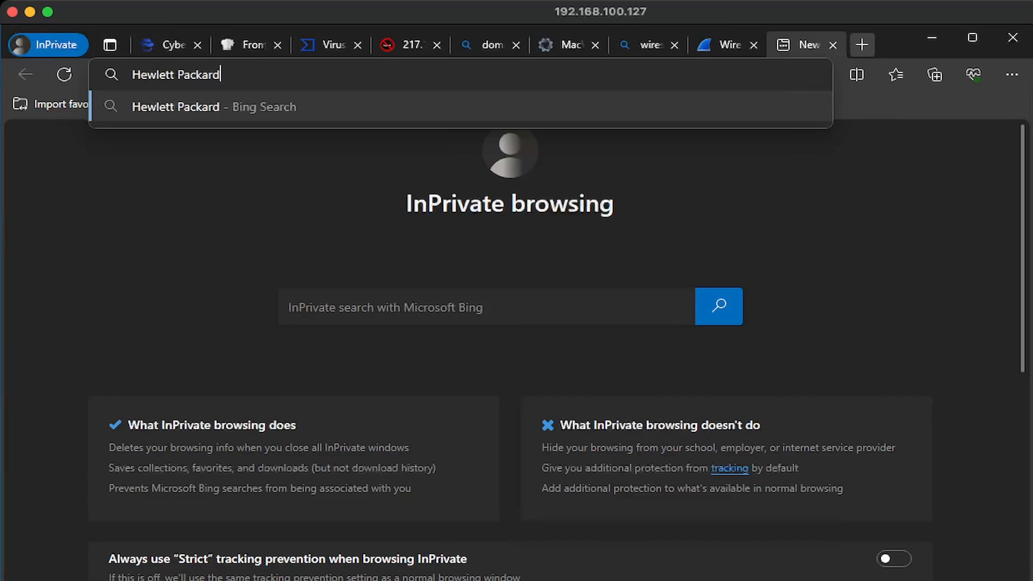
Search Bing for Hewlett Packard headquarters and highlight the location
key("Return")
type("head")
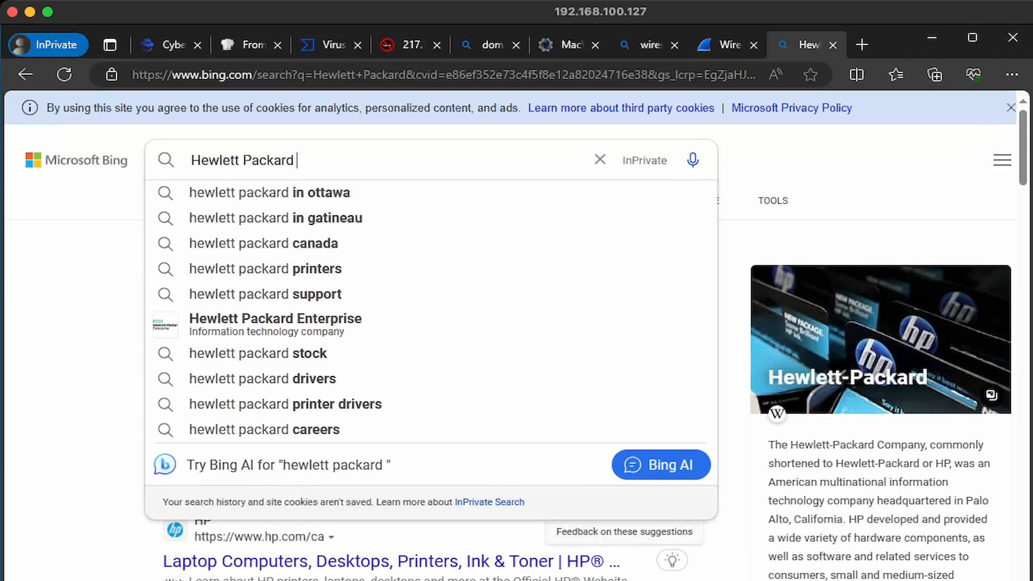
key("Return")
left_click_drag(827, 341, 979, 340)
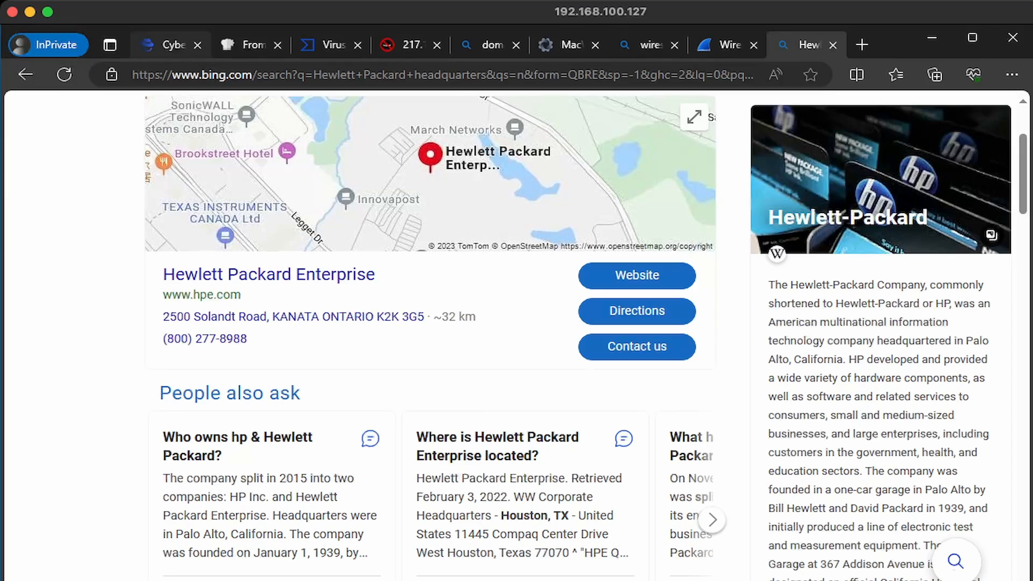
Enter 'Palo Alto' as Q6's answer and submit it
left_click(167, 45)
left_click(305, 267)
type("Palo Alto")
key("Return")
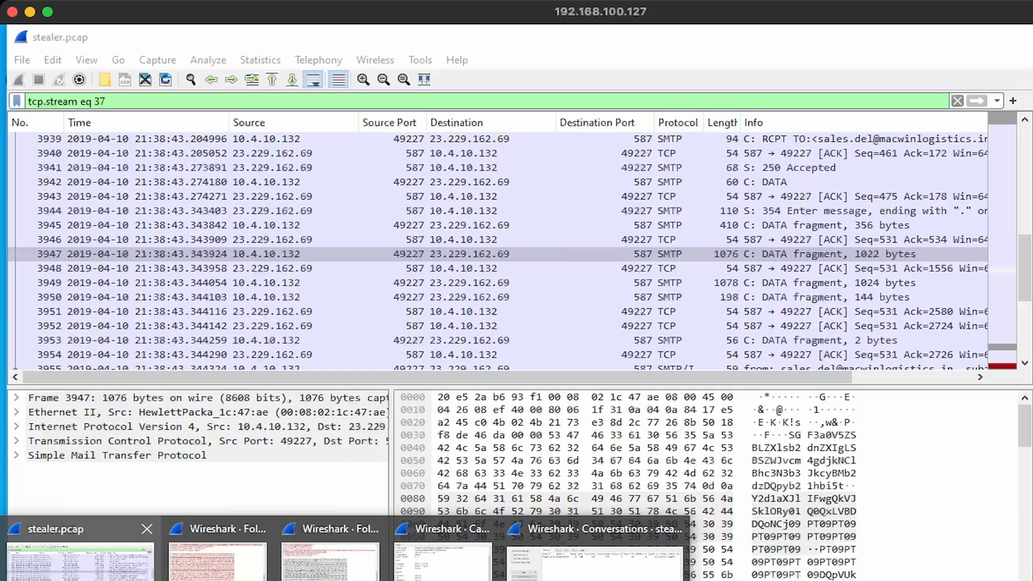
List stealer.pcap's IPv4 endpoints by address and mark internal hosts 10.4.10.2, 10.4.10.4, 10.4.10.132
left_click(207, 557)
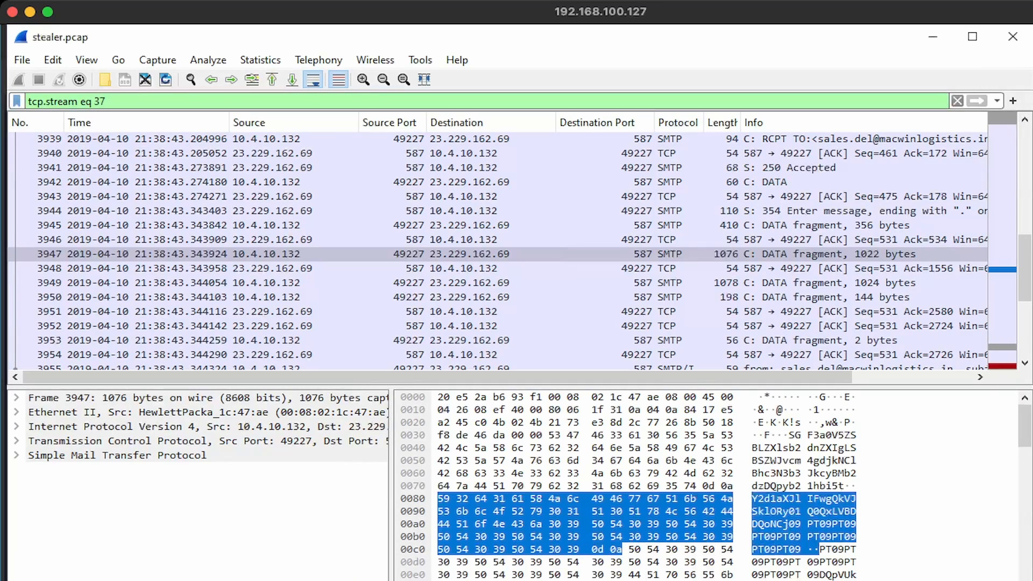
left_click(260, 59)
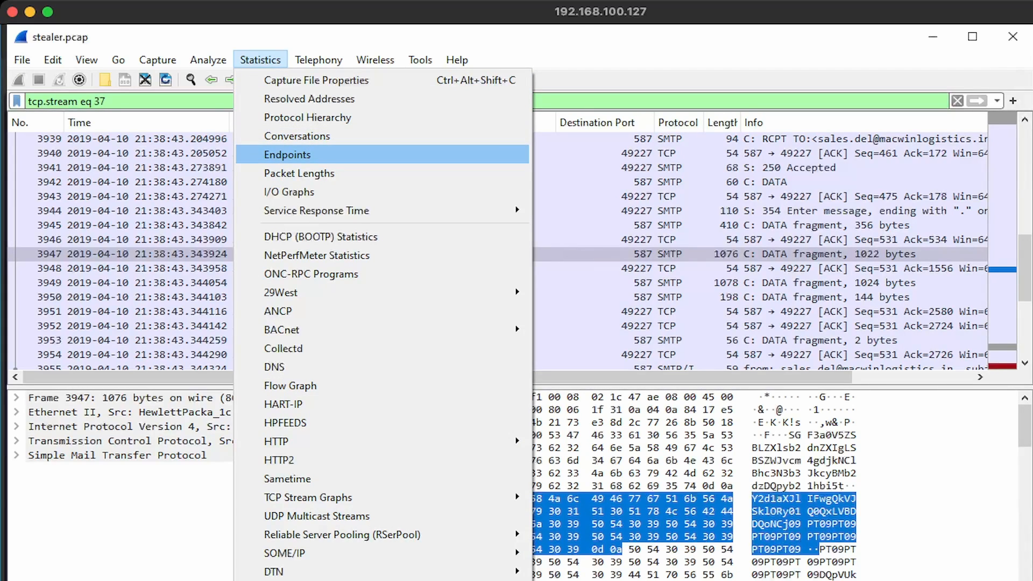
left_click(288, 155)
left_click(381, 108)
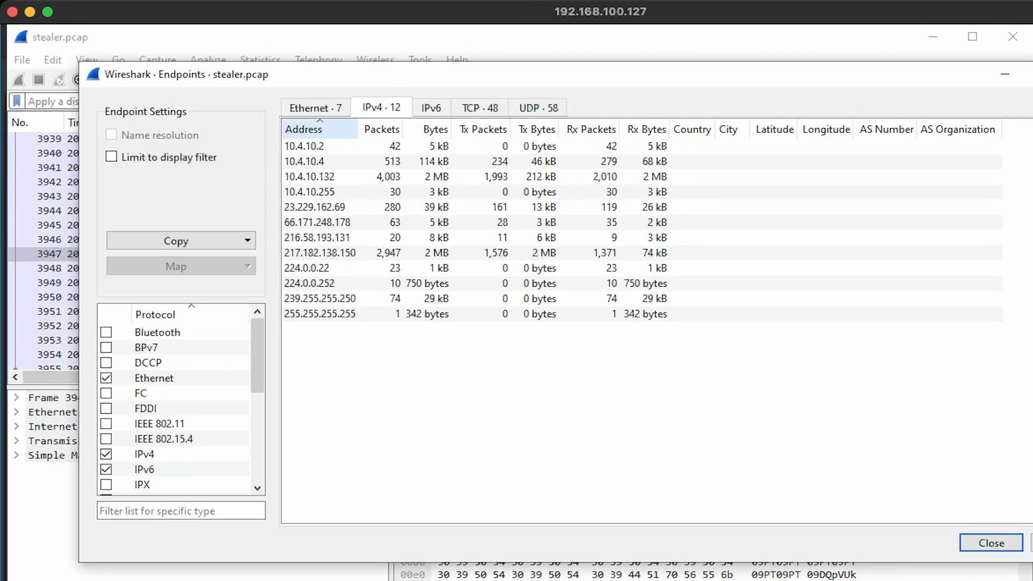
left_click(303, 129)
left_click(304, 129)
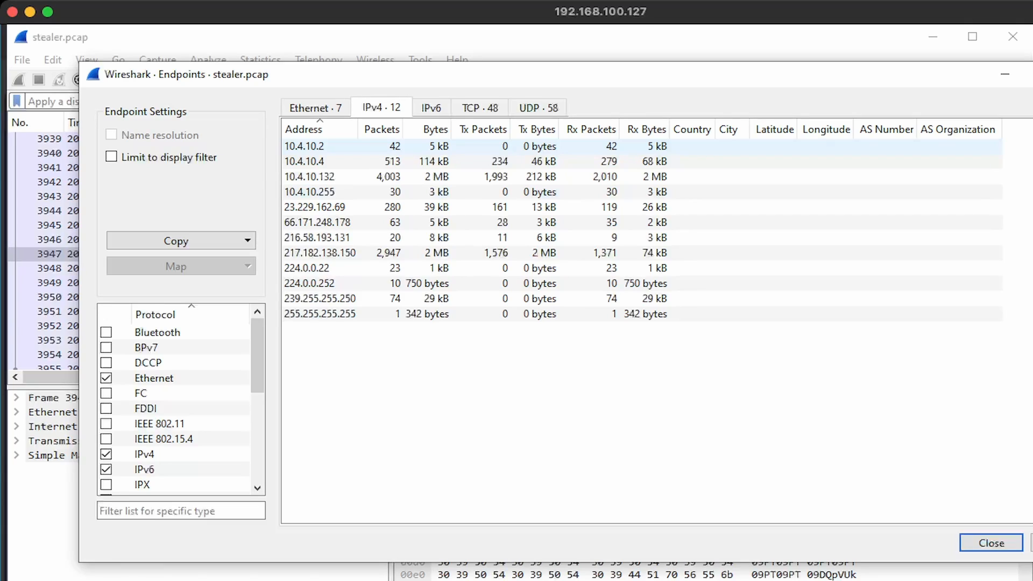
left_click(304, 147)
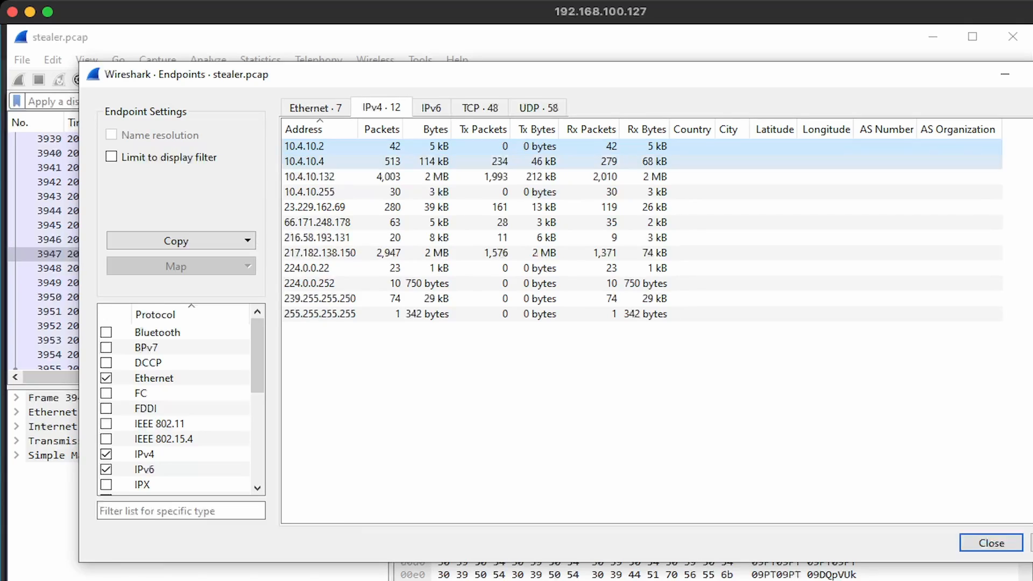
left_click(305, 161)
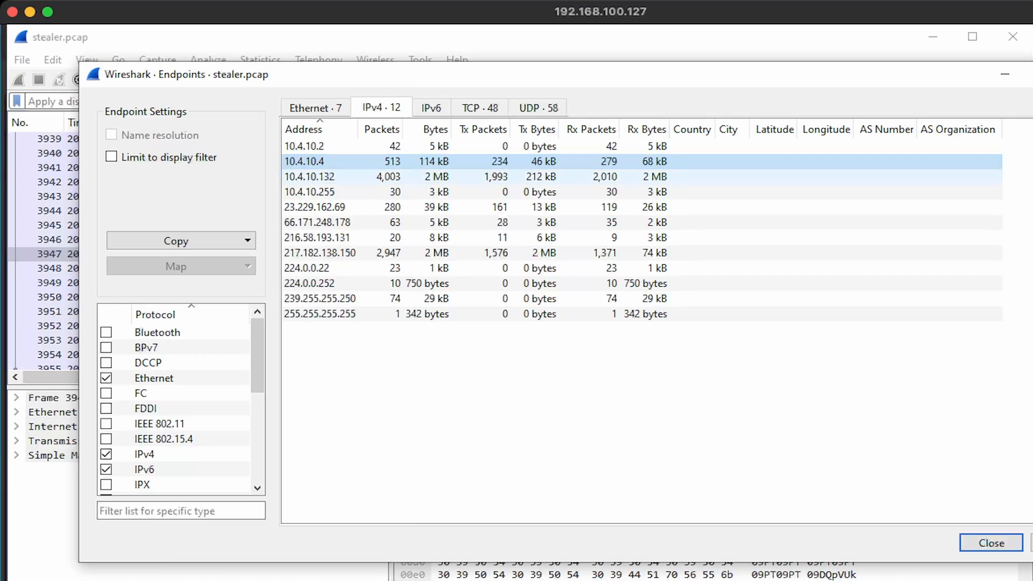
left_click(309, 177)
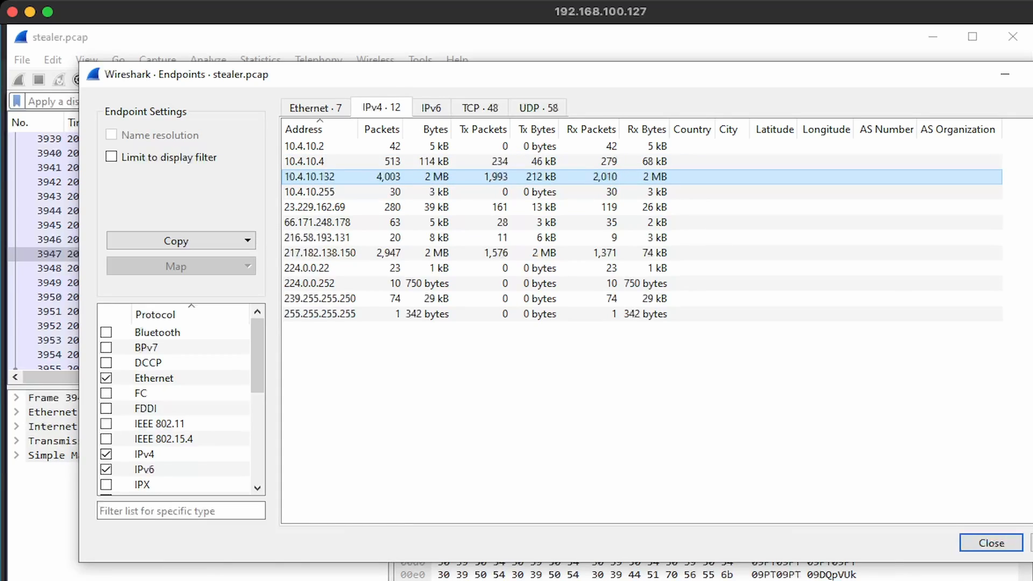
left_click(309, 192)
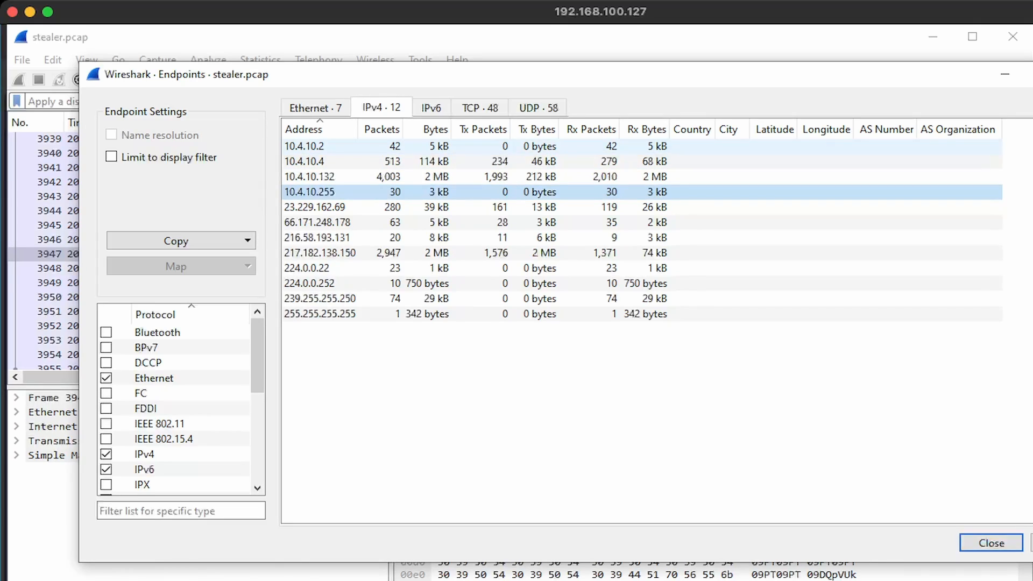
Submit 3 as Q7's count of internal hosts
key("alt+Tab")
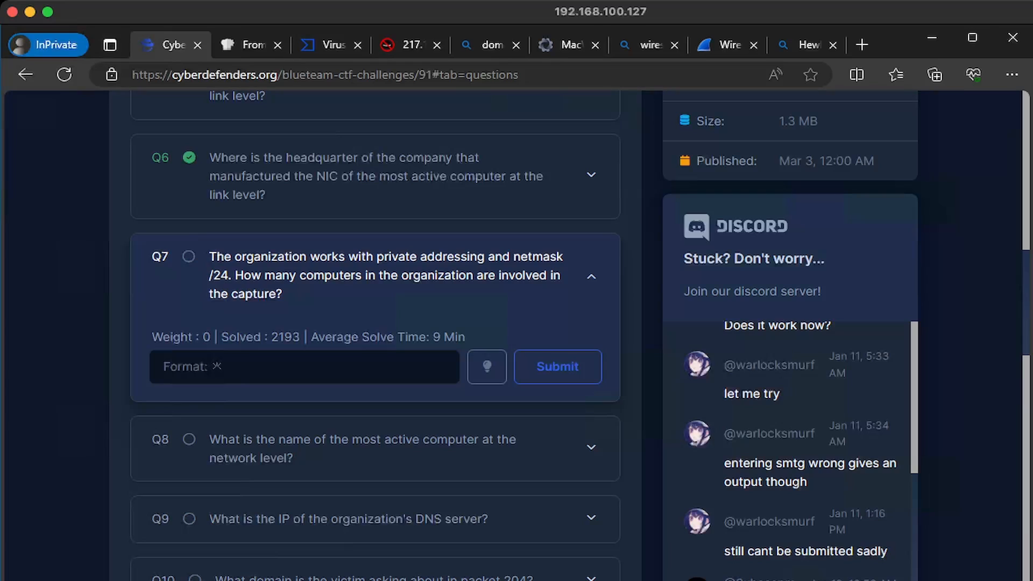
left_click(305, 366)
type("3")
key("Return")
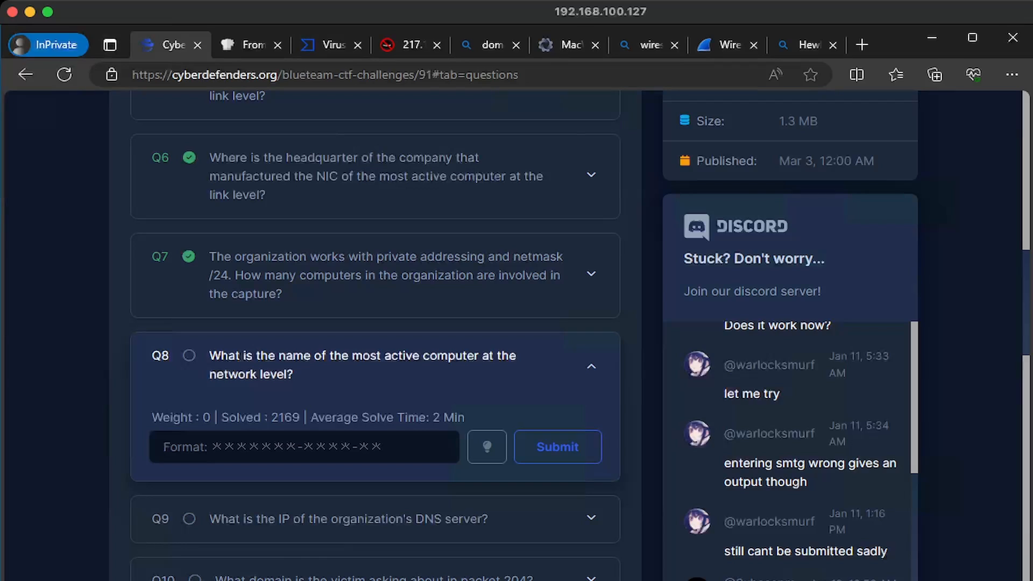
Copy the EHLO hostname Beijing-5cd1-PC from the followed TCP stream and submit it for Q8
key("alt+Tab")
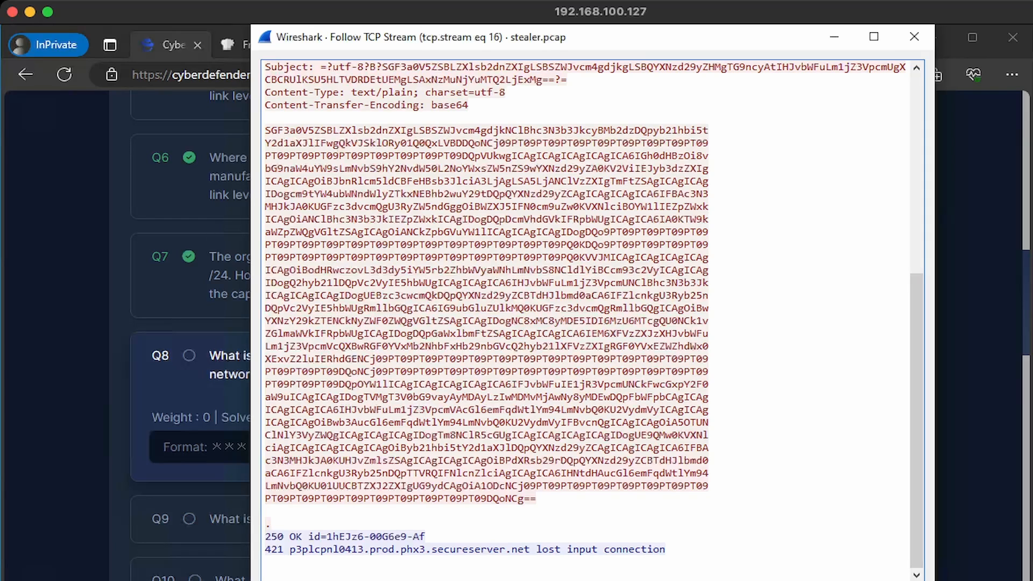
left_click_drag(916, 420, 916, 220)
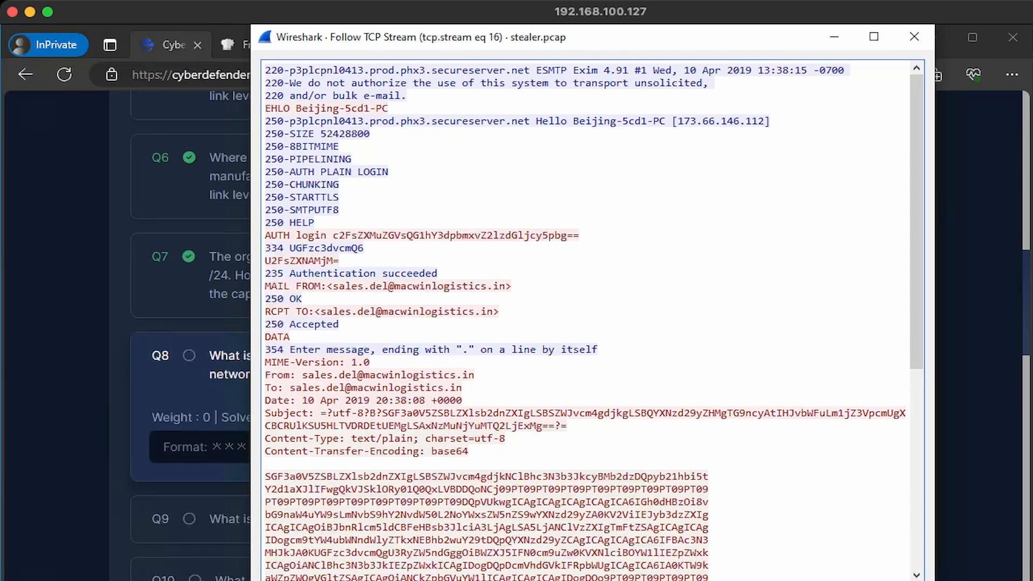
left_click_drag(573, 121, 666, 122)
key("ctrl+c")
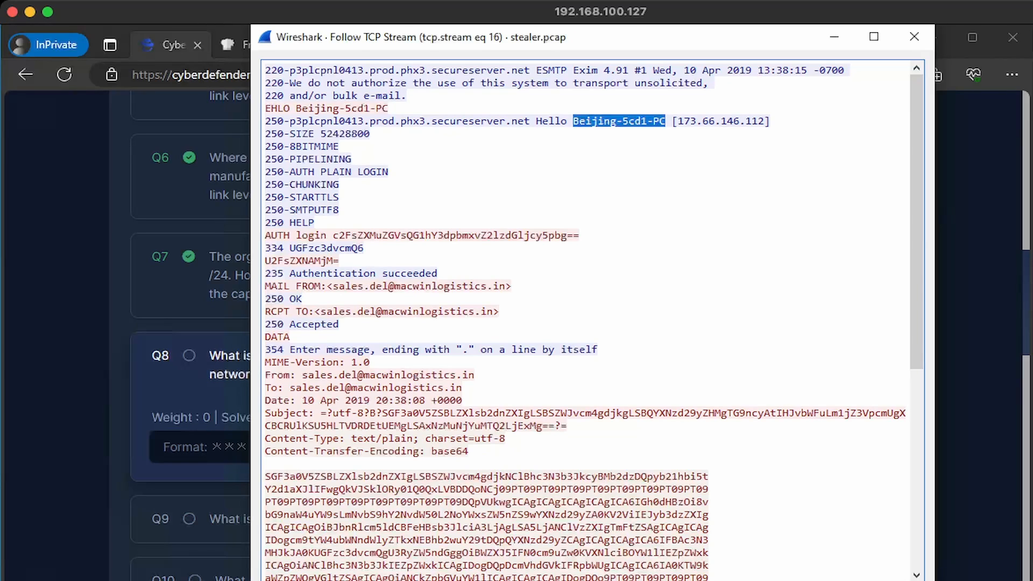
left_click(199, 447)
key("ctrl+v")
left_click(558, 447)
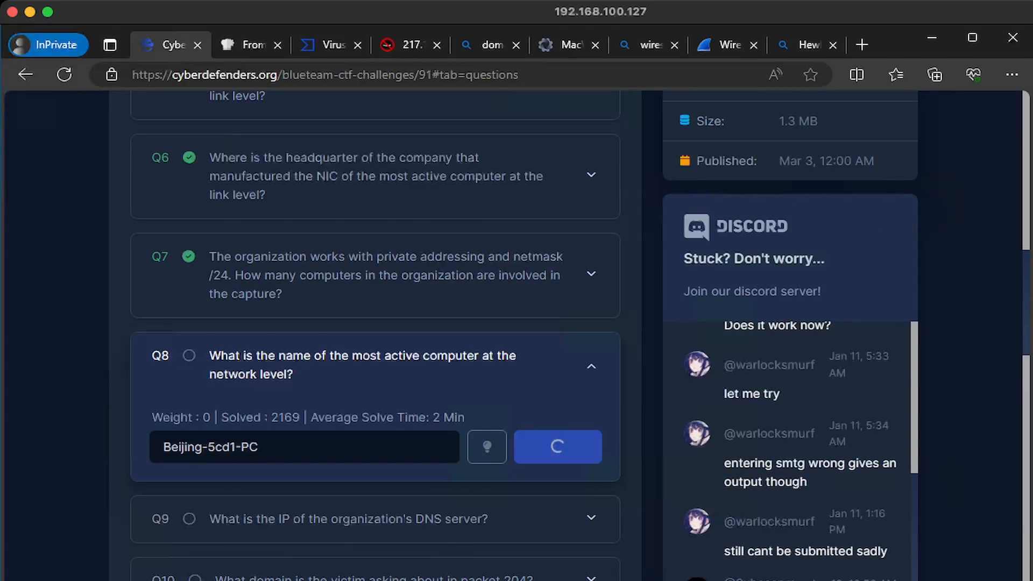
scroll(558, 447, "down", 3)
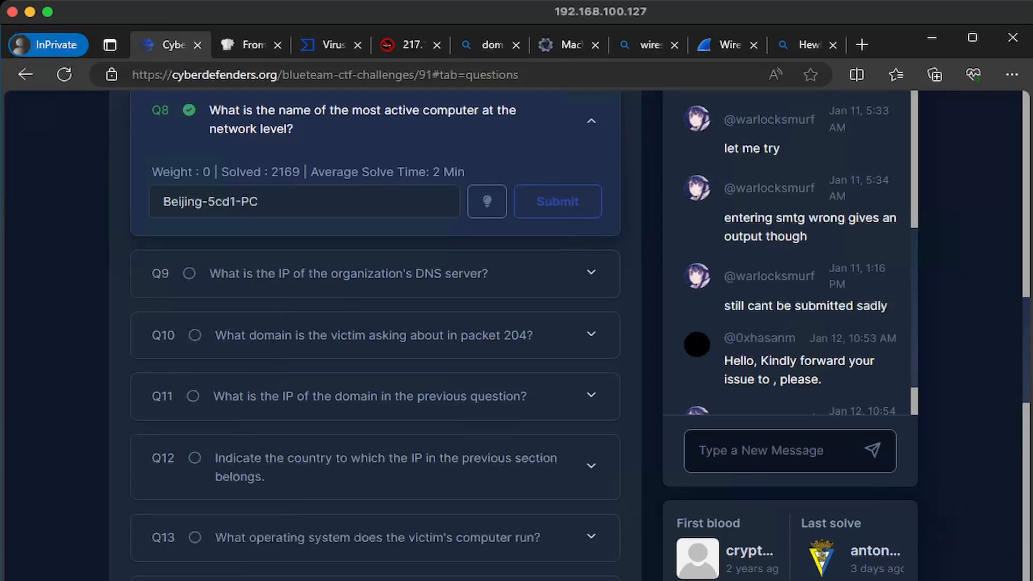
Filter the capture to dns, identify 10.4.10.4 as the server from packet 119, and enter it in Q9
mouse_move(323, 580)
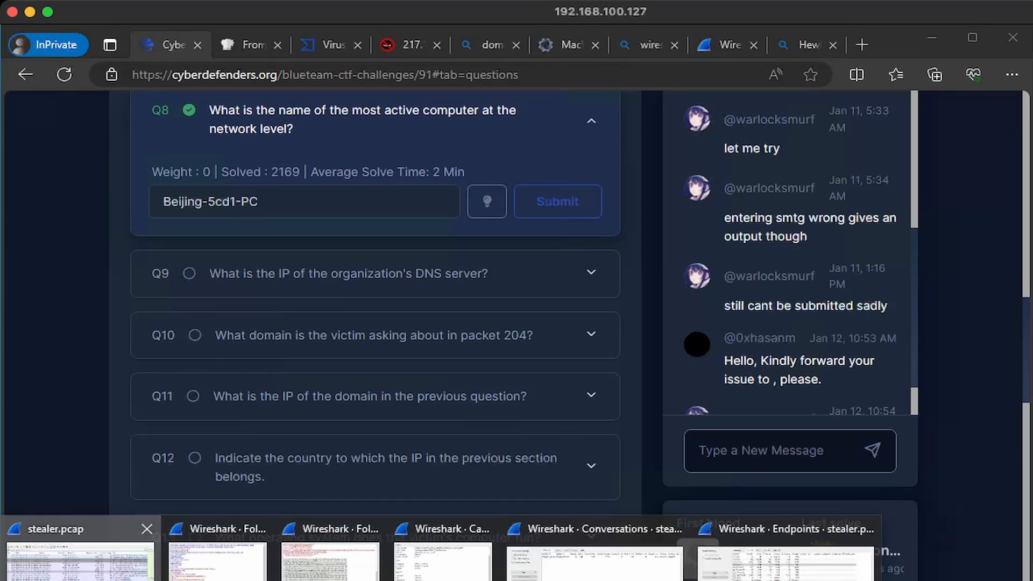
left_click(81, 554)
type("dns")
key("Return")
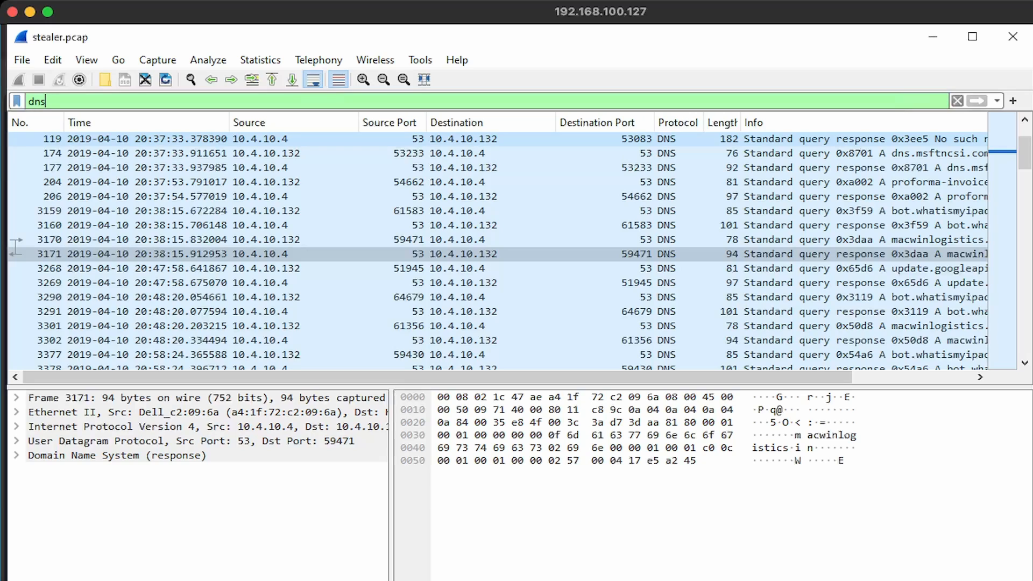
left_click(291, 138)
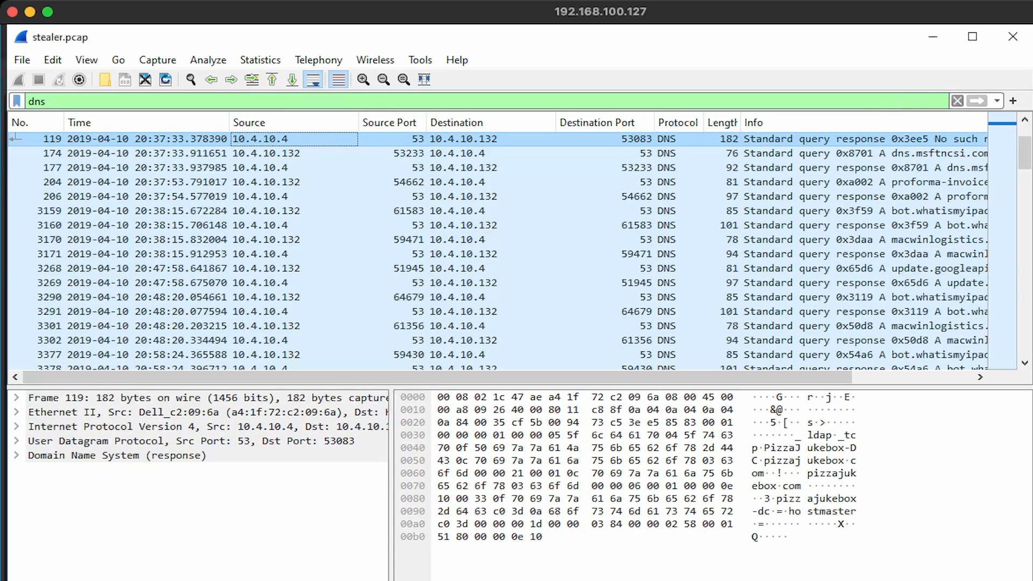
left_click(464, 139)
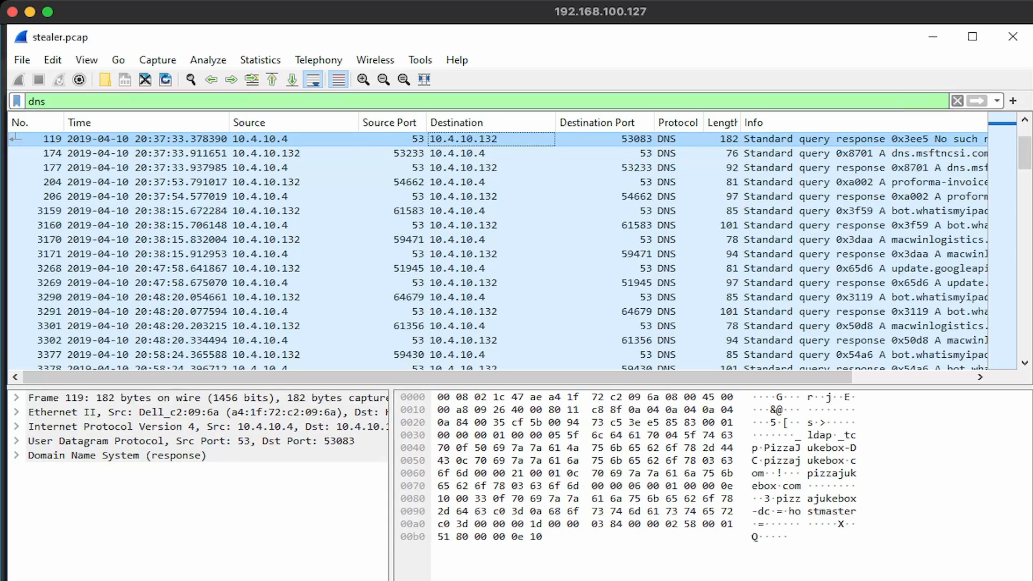
left_click(280, 140)
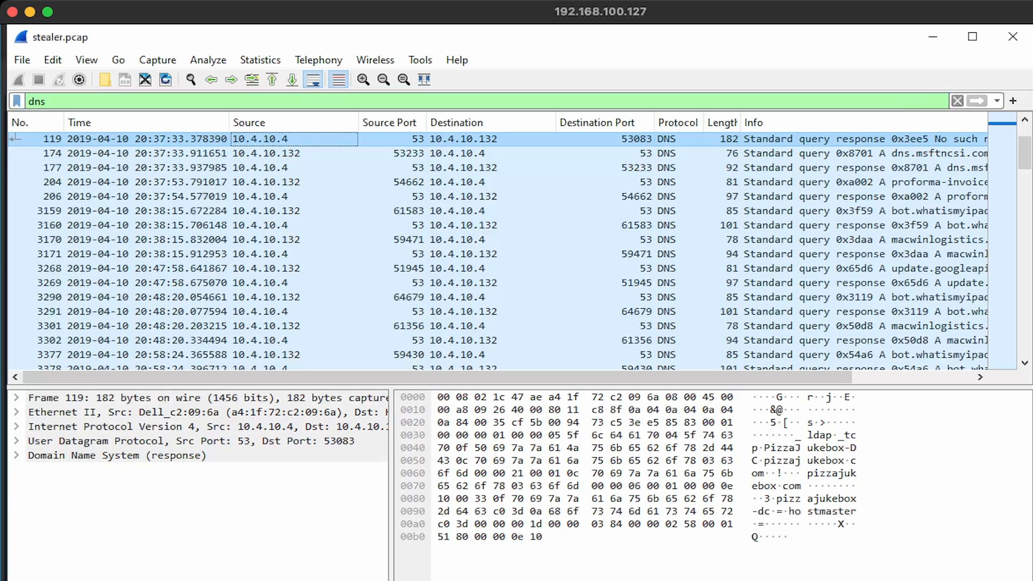
key("alt+Tab")
type("10.")
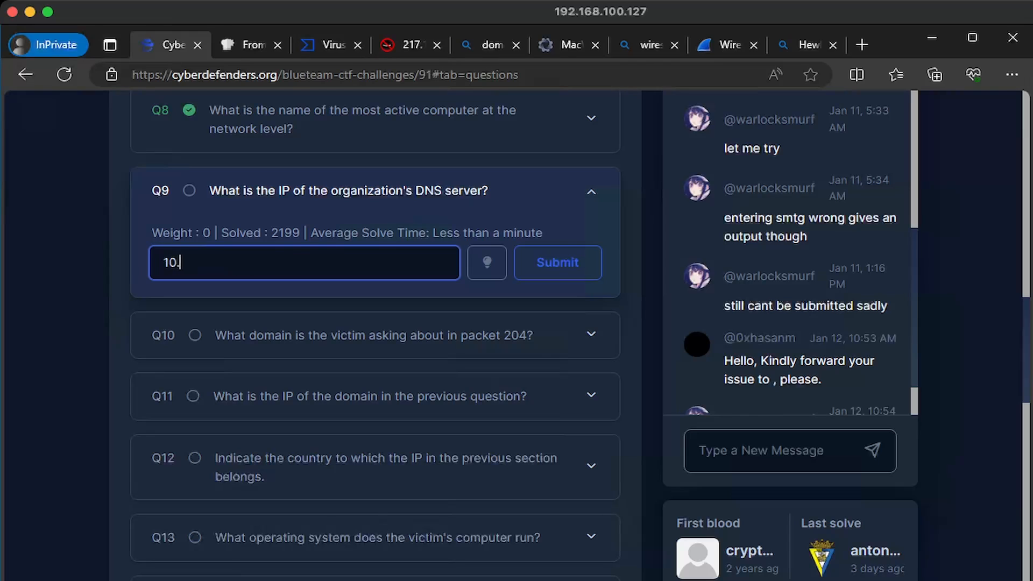
type("4.10.4")
Submit 10.4.10.4 as Q9's DNS server answer and return to Wireshark
key("Return")
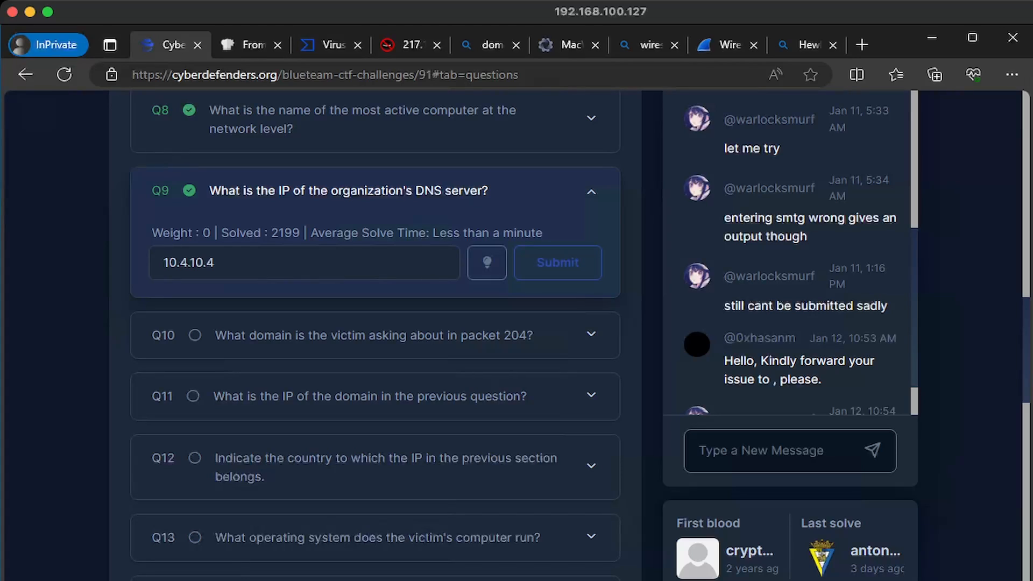
key("alt+Tab")
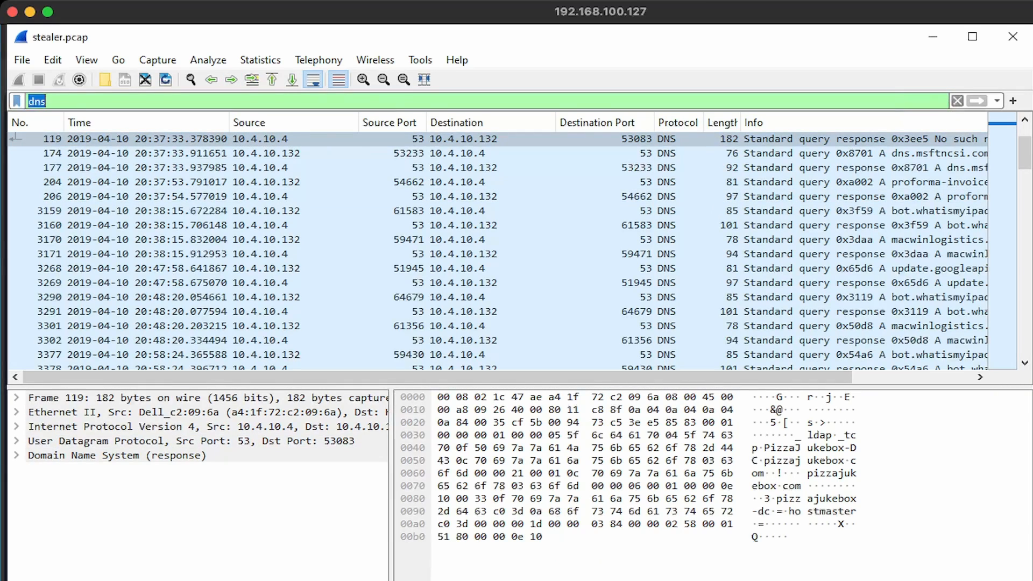
Clear the dns filter and locate packet 204's query for proforma-invoices.com
key("BackSpace")
key("Return")
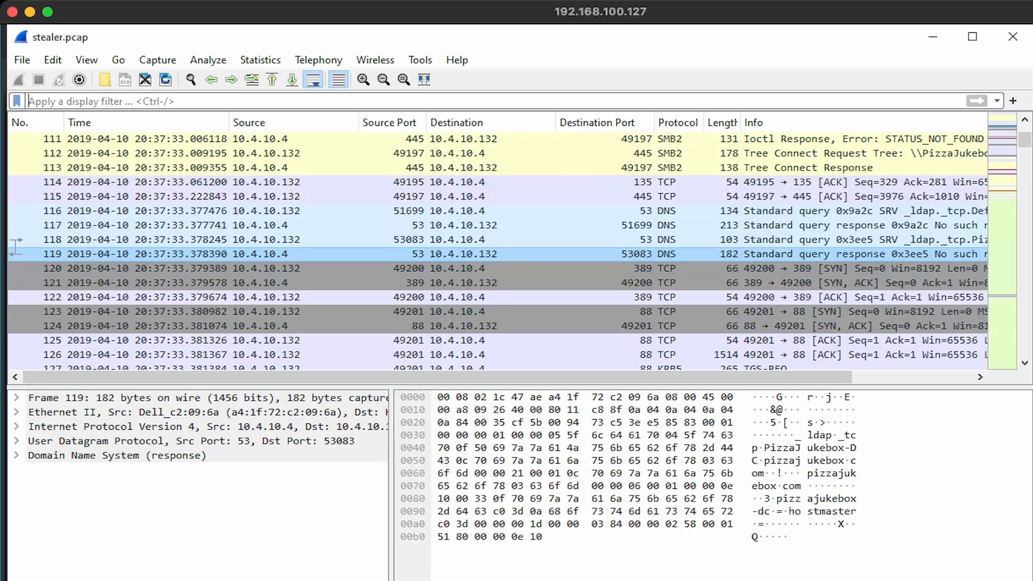
scroll(497, 247, "down", 20)
left_click(52, 269)
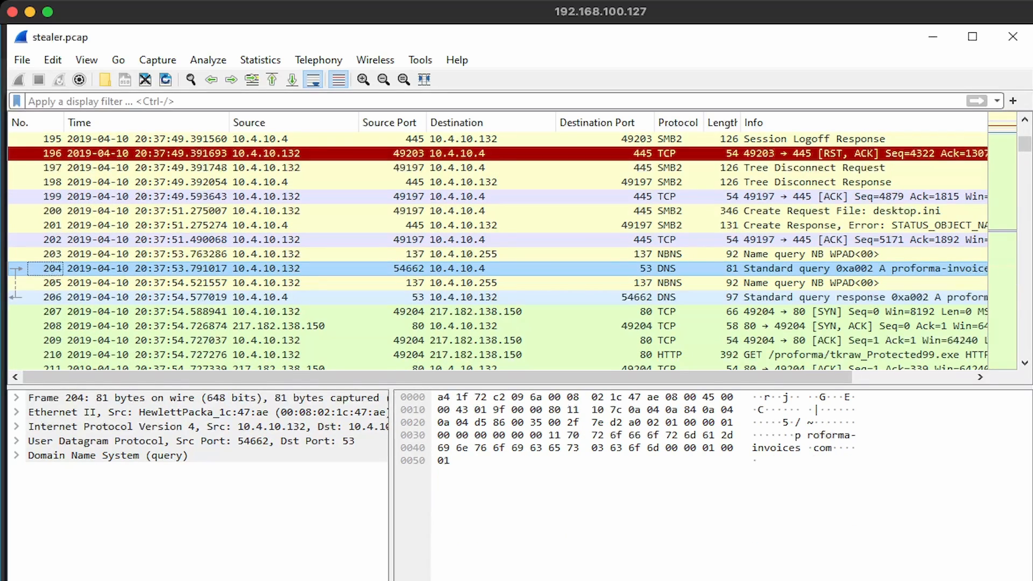
scroll(498, 248, "right", 5)
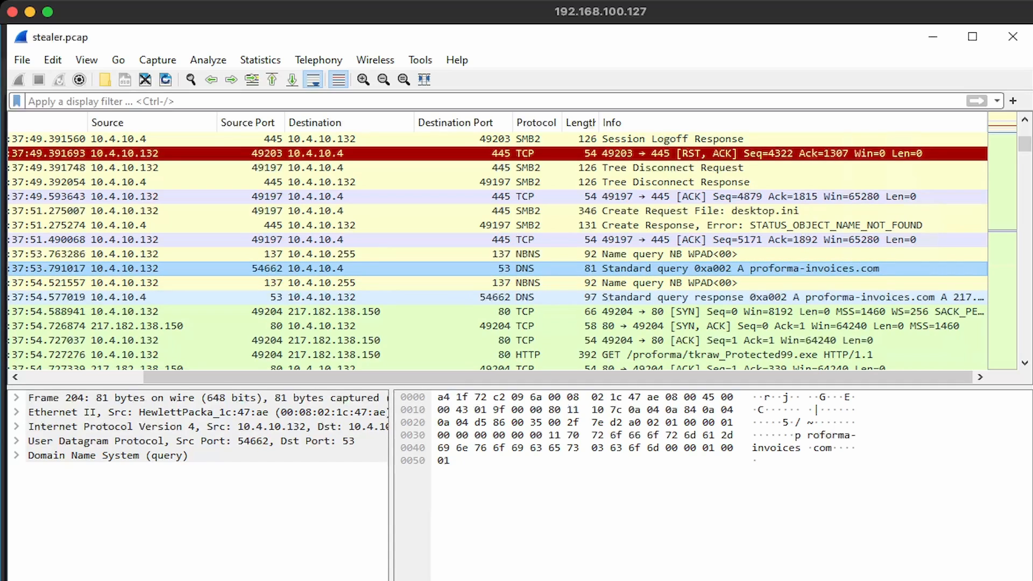
Submit proforma-invoices.com as Q10's answer
key("alt+Tab")
type("proforma-invoices.com")
key("Return")
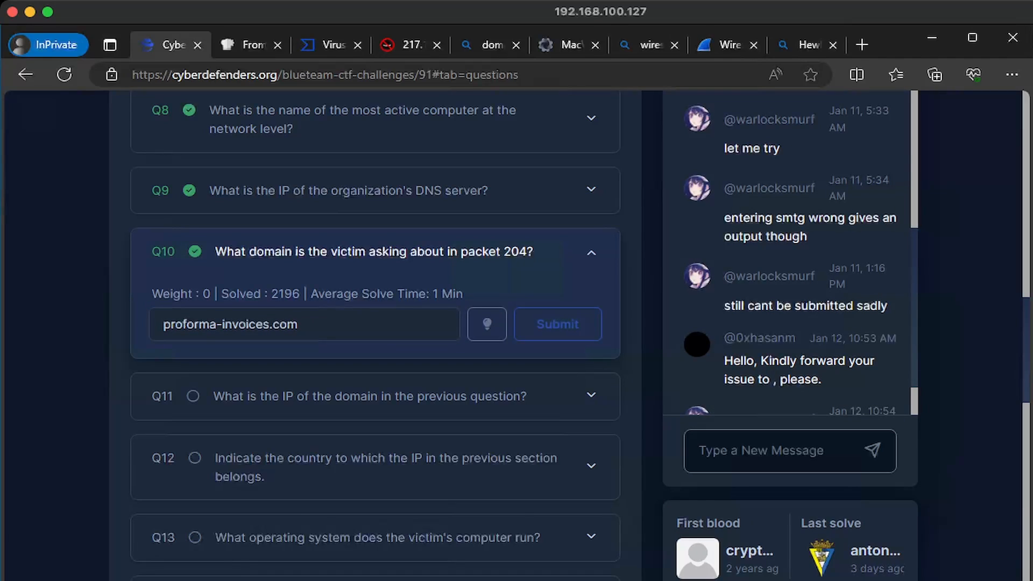
scroll(516, 334, "down", 2)
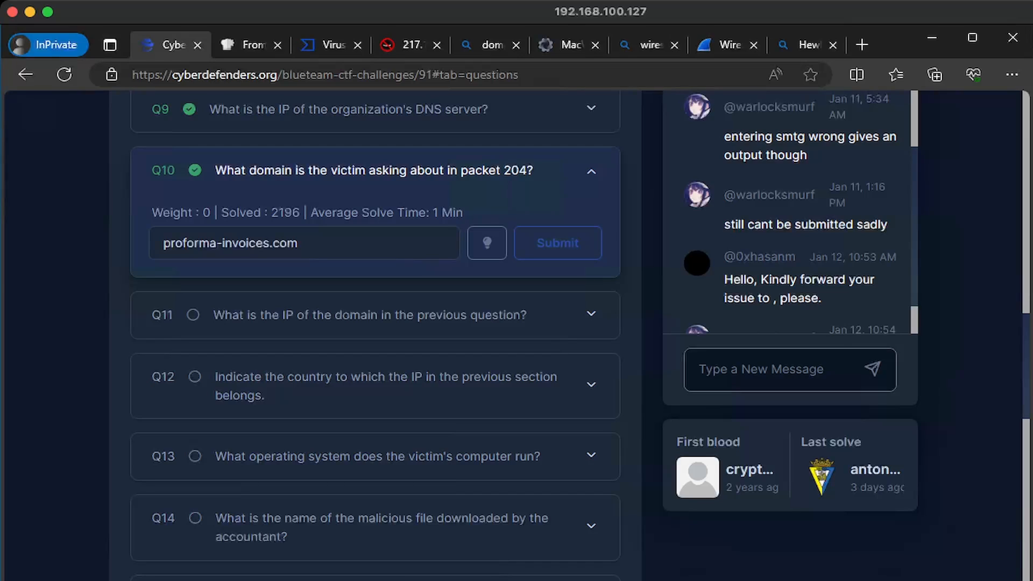
key("alt+Tab")
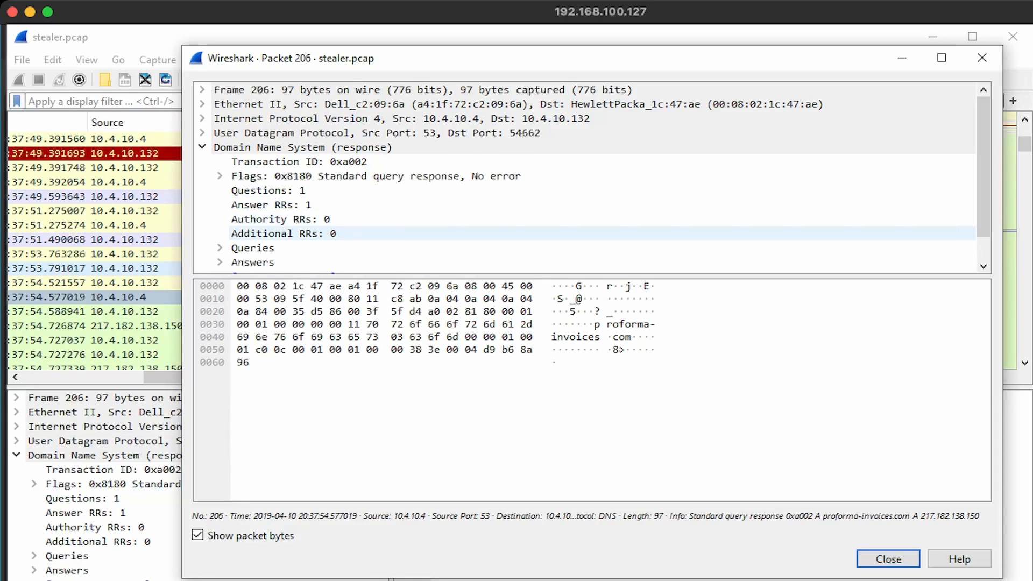
Expand packet 206's DNS answers to reveal 217.182.138.150 for Q11
scroll(584, 233, "down", 1)
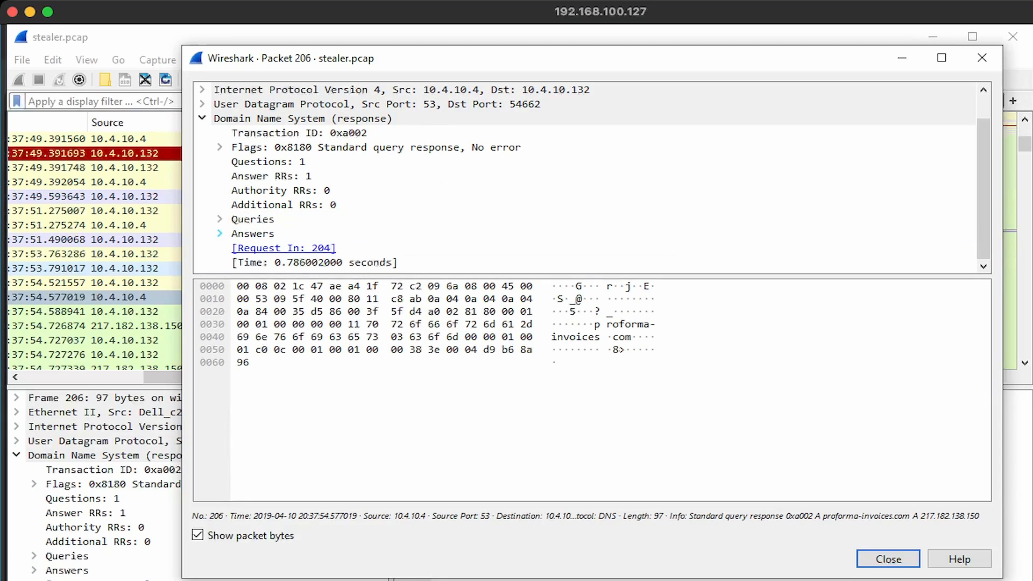
left_click(220, 233)
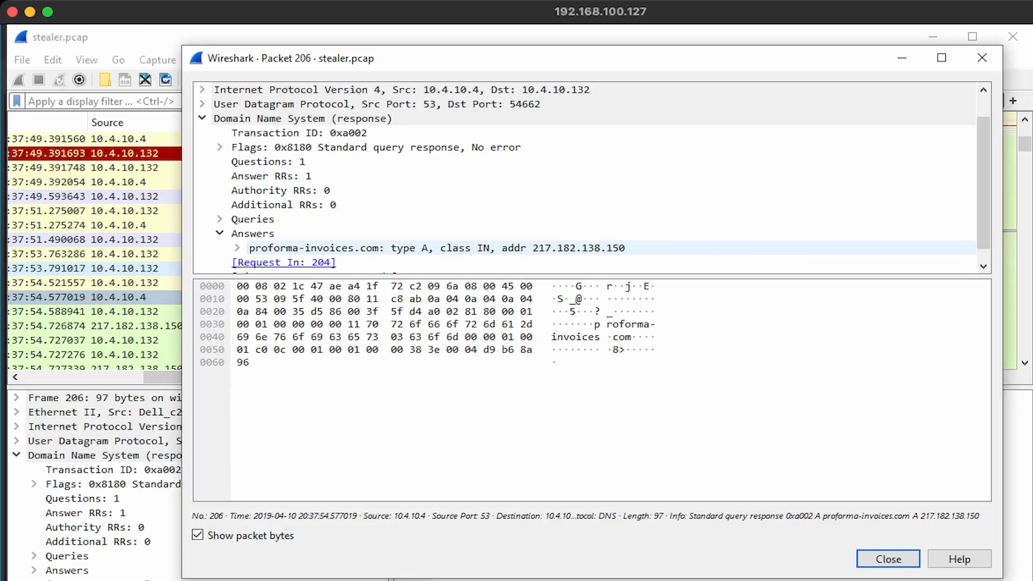
key("alt+Tab")
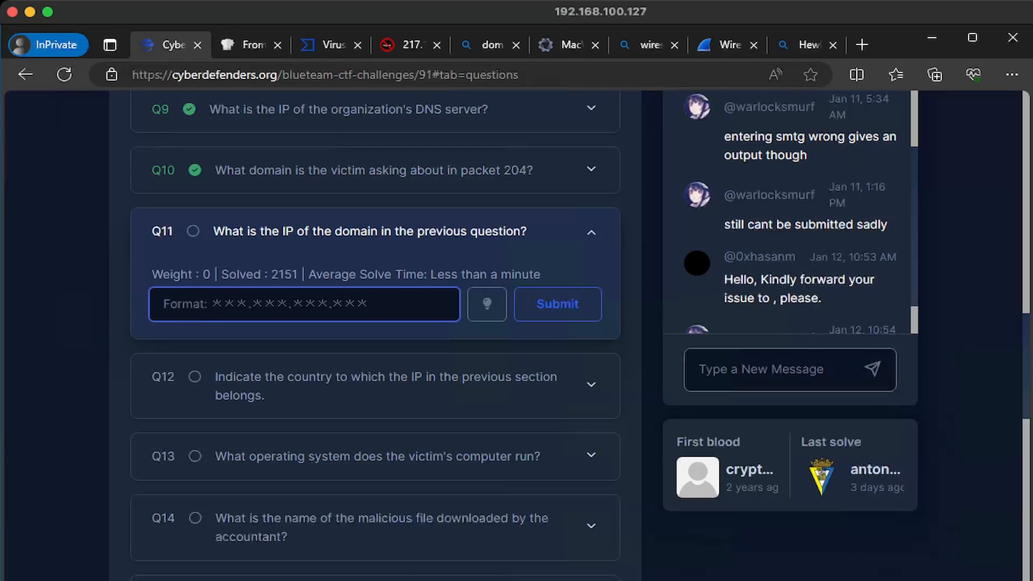
Submit 217.182.138.150 as the Q11 answer
type("217.182.138.150")
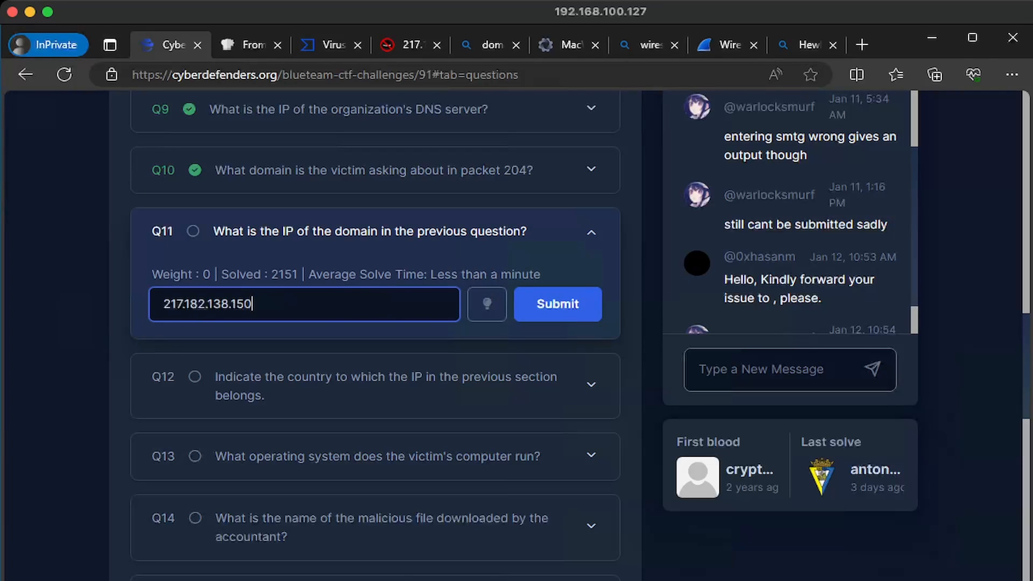
left_click(558, 304)
scroll(557, 304, "down", 3)
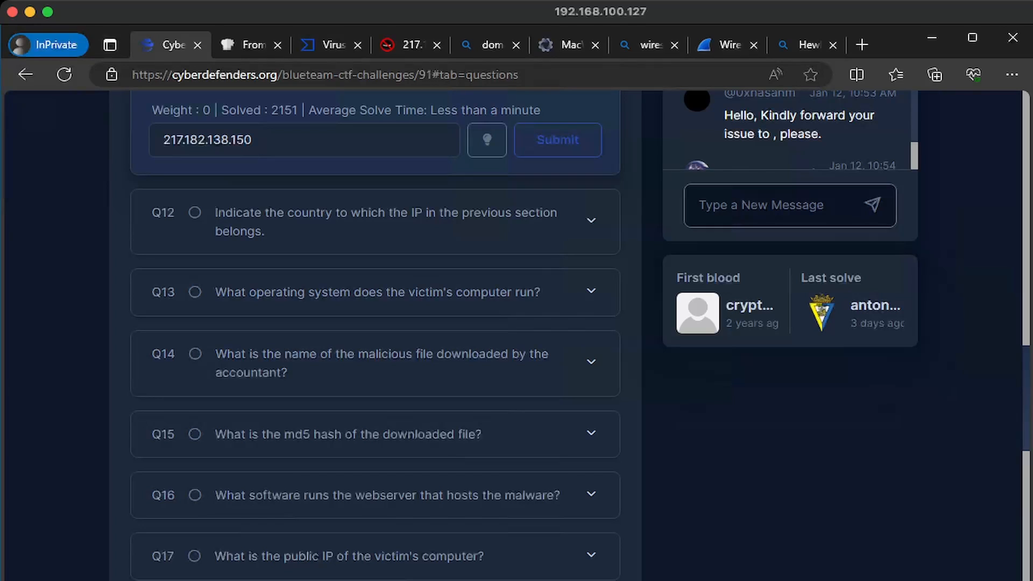
Answer Q12 about the country with France
left_click(375, 221)
left_click(304, 220)
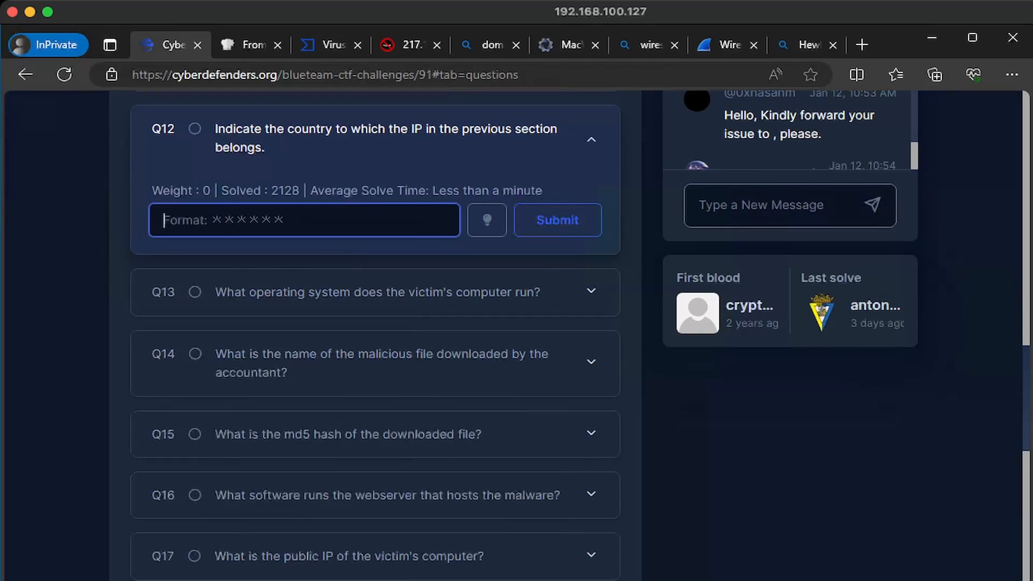
type("France")
key("Return")
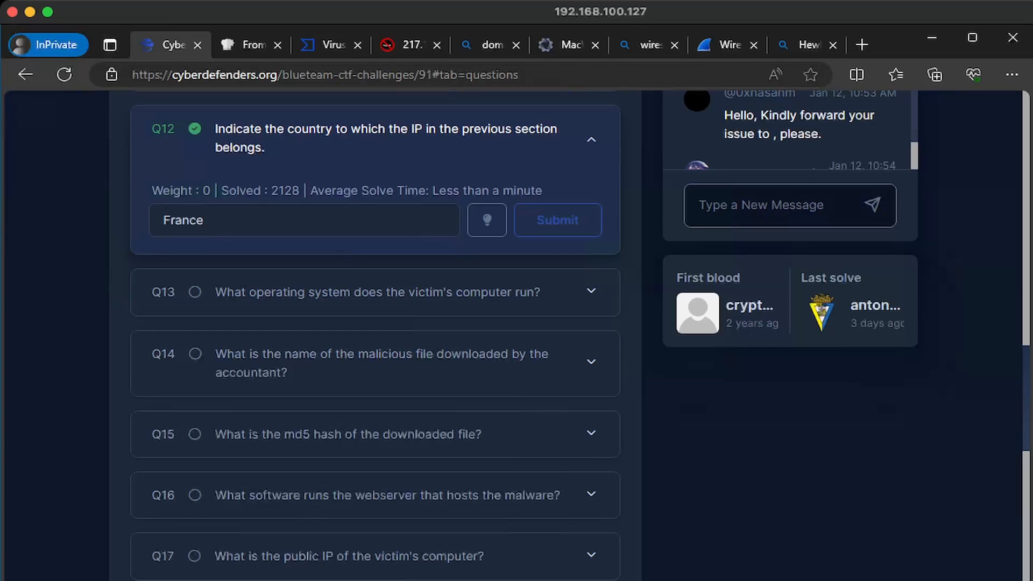
Open Q13 on the victim's operating system and return to the stealer.pcap capture
left_click(375, 293)
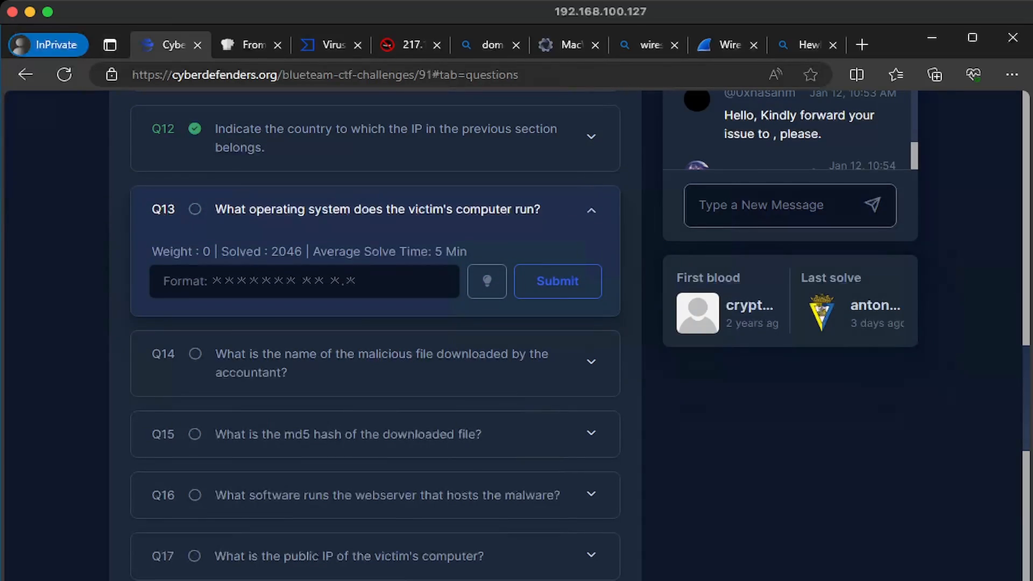
mouse_move(231, 580)
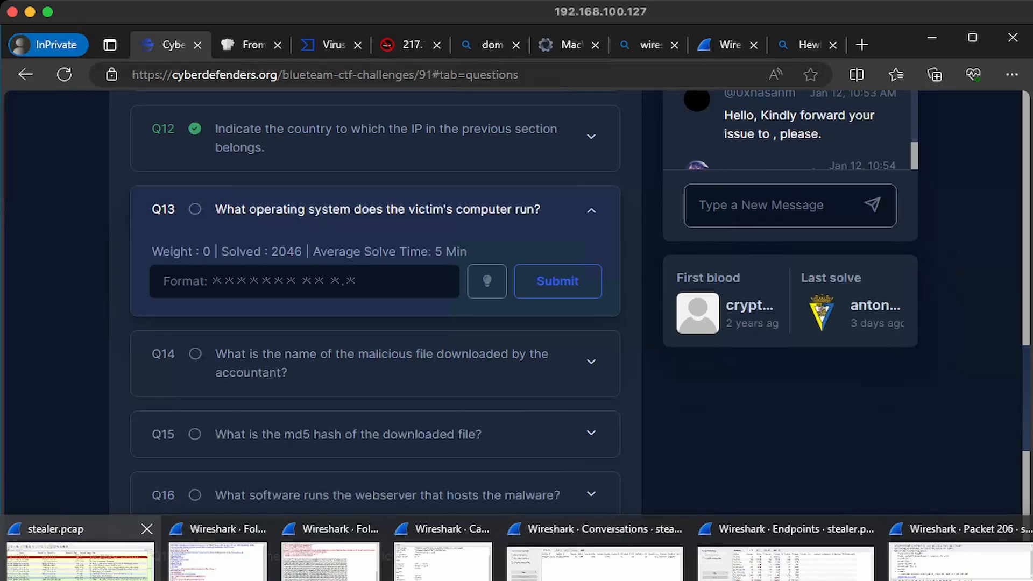
left_click(75, 556)
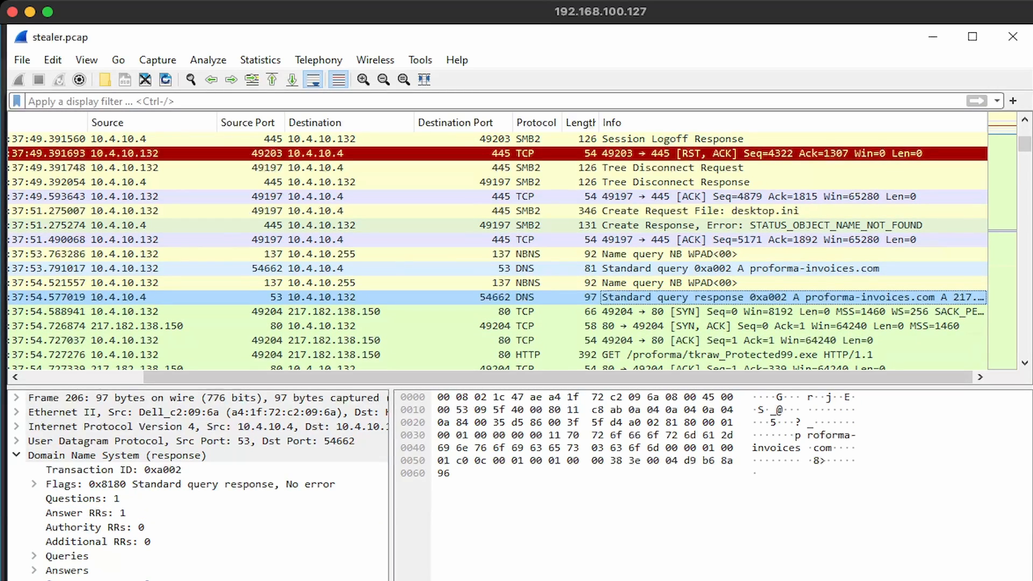
Filter the capture to 'http' and follow the HTTP stream of packet 210's tkraw_Protected99.exe download
scroll(350, 323, "down", 1)
left_click(350, 312)
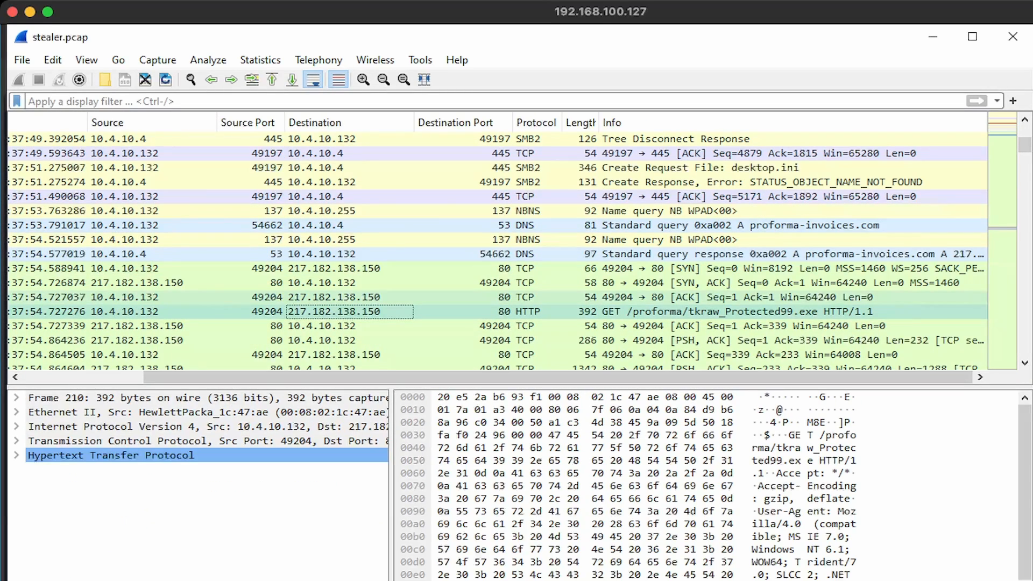
key("ctrl+slash")
type("http")
key("Return")
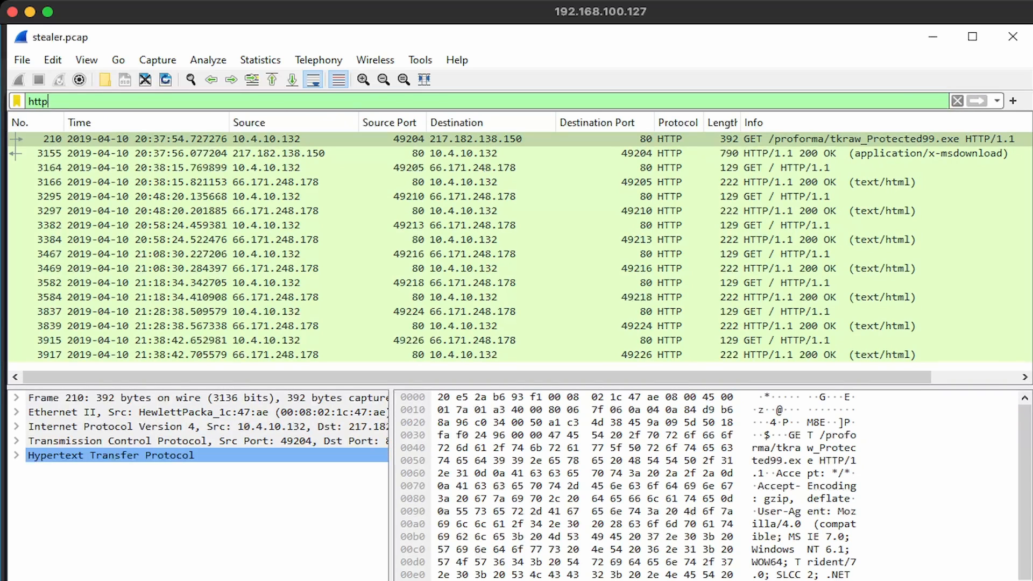
right_click(474, 138)
mouse_move(518, 372)
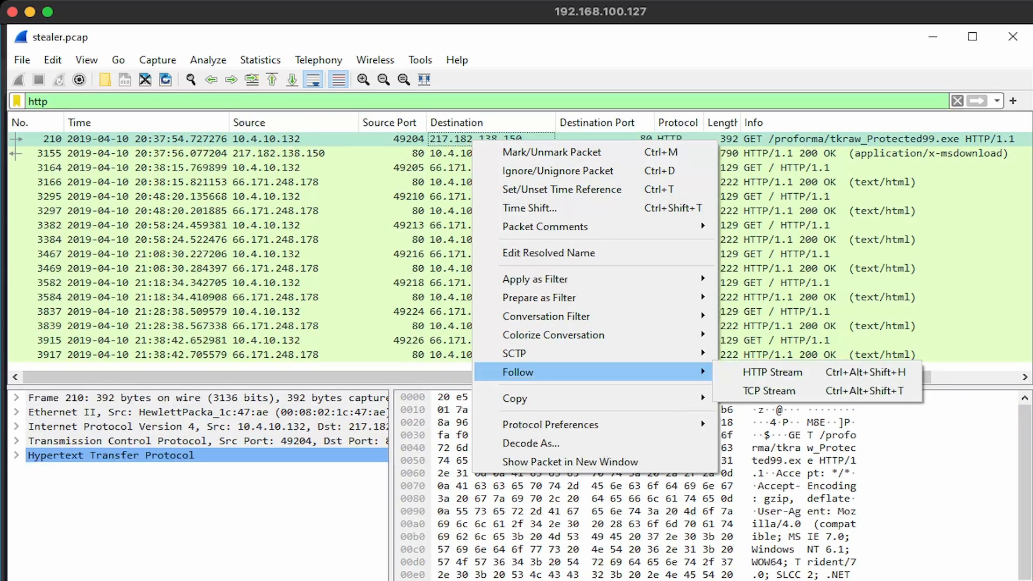
left_click(773, 372)
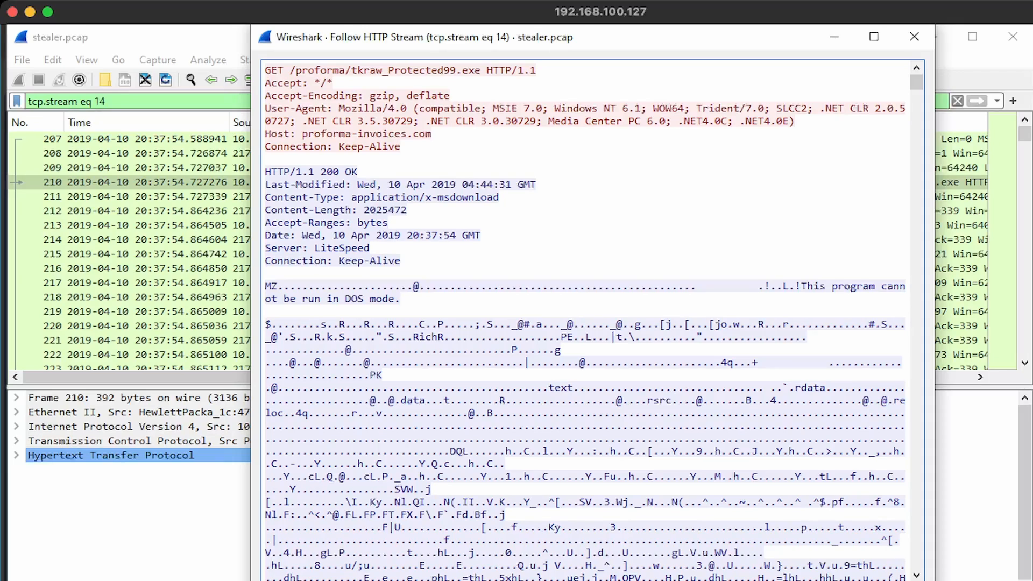
Copy 'Windows NT 6.1' from the User-Agent header and submit it in the browser
left_click_drag(265, 108, 418, 108)
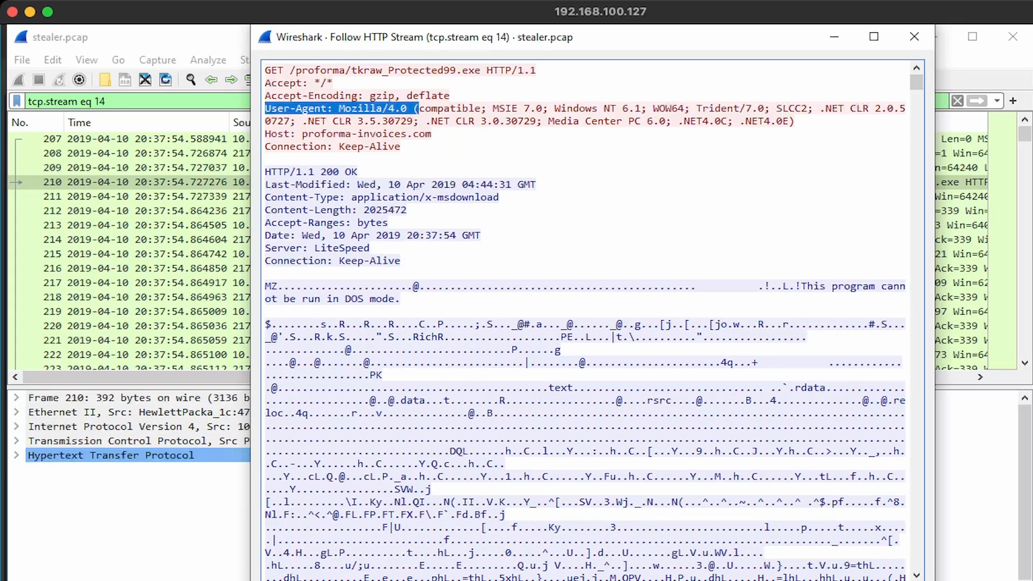
left_click_drag(554, 108, 640, 109)
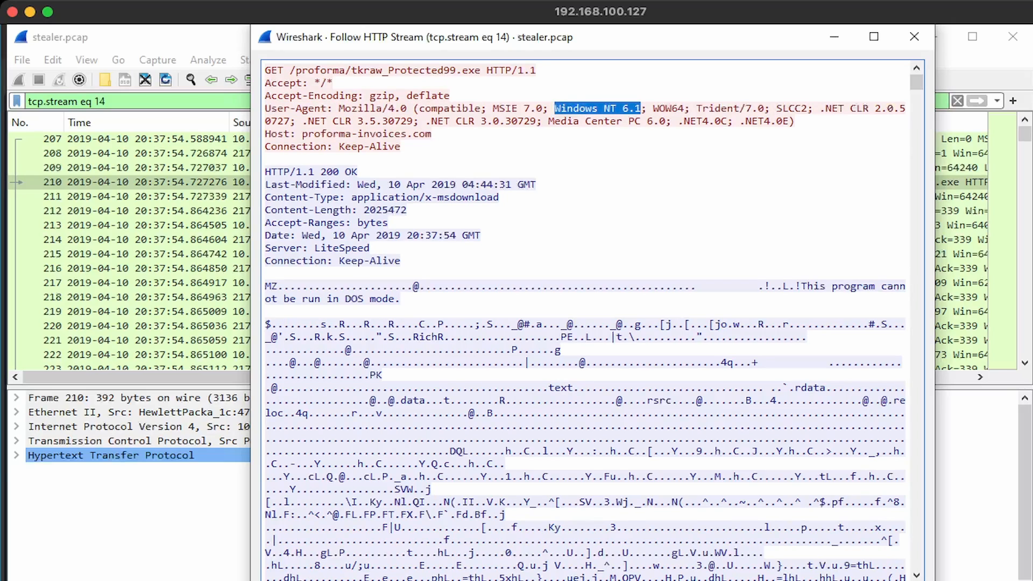
key("ctrl+c")
key("alt+Tab")
key("ctrl+v")
key("Return")
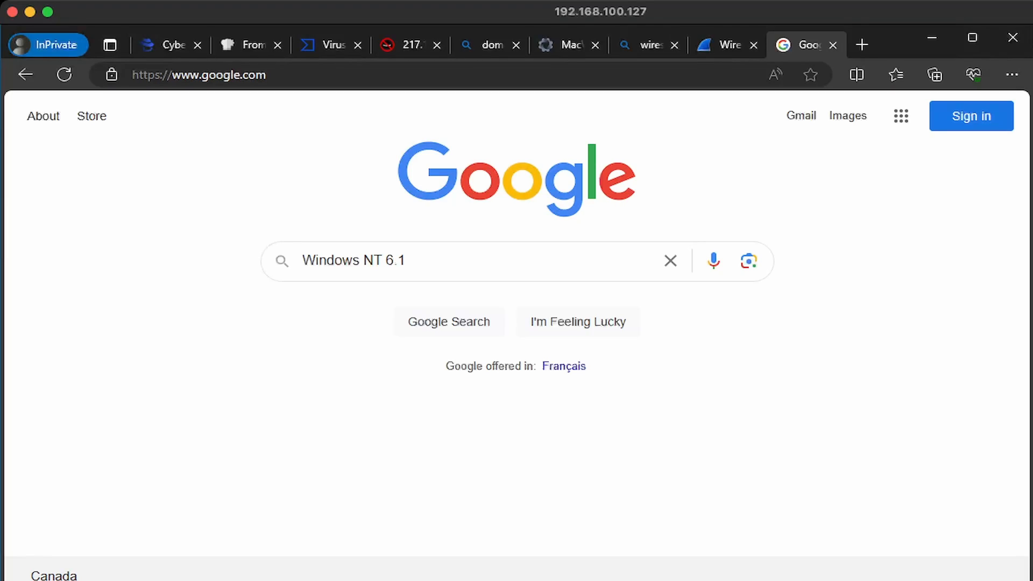
Search Google for 'Windows NT 6.1' and open Wikipedia's List of Microsoft Windows versions
left_click(430, 261)
key("Return")
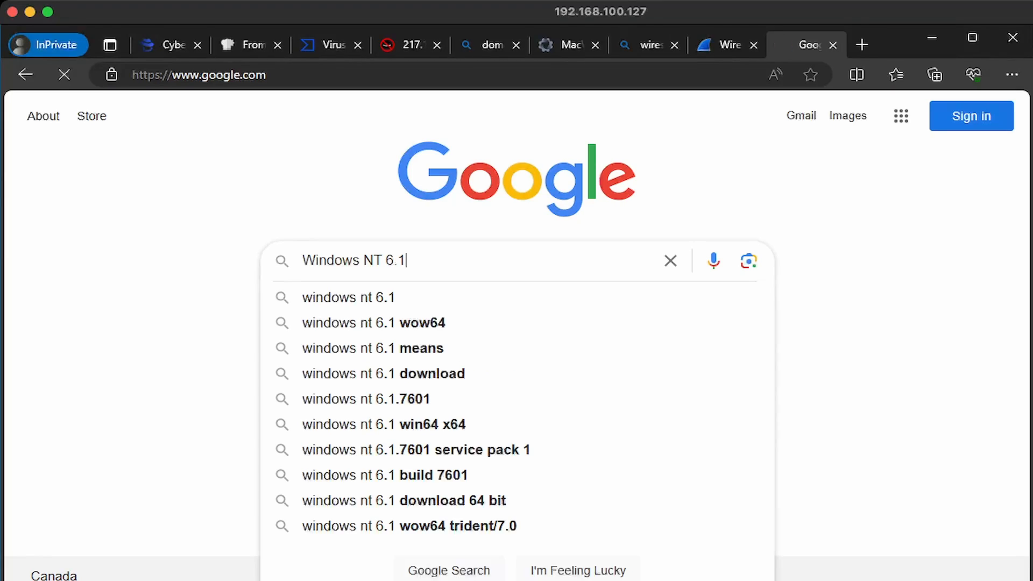
left_click(183, 303)
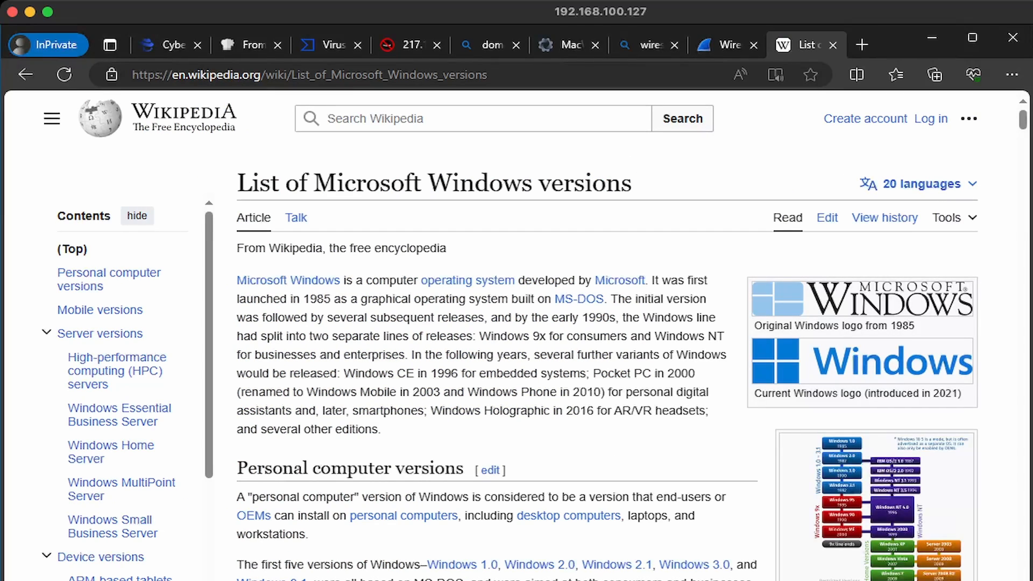
Find 'NT 6.1' matches in the article confirming Windows 7, then expand Q14
key("ctrl+f")
type("NT 6.1")
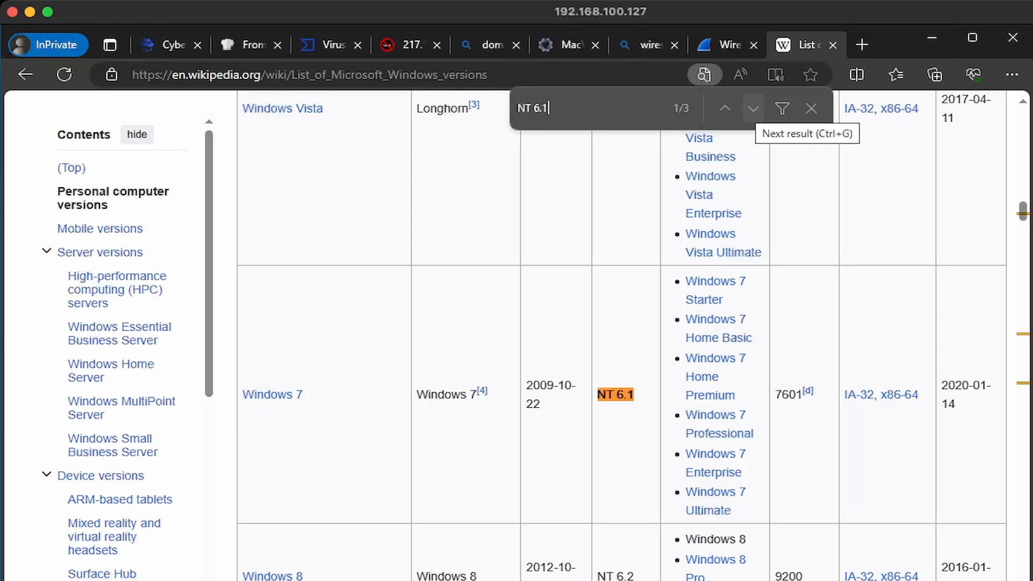
left_click(752, 108)
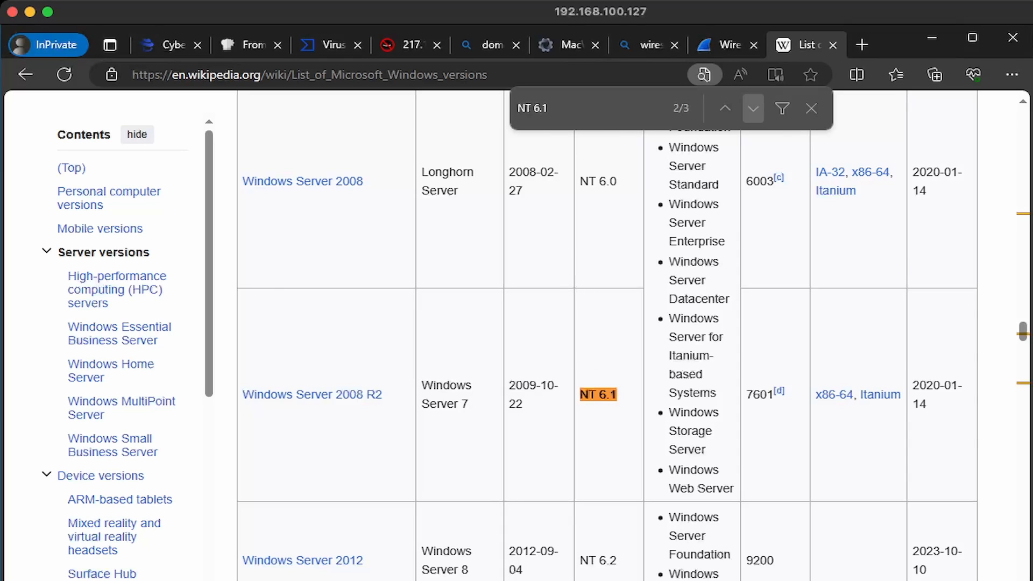
left_click(752, 109)
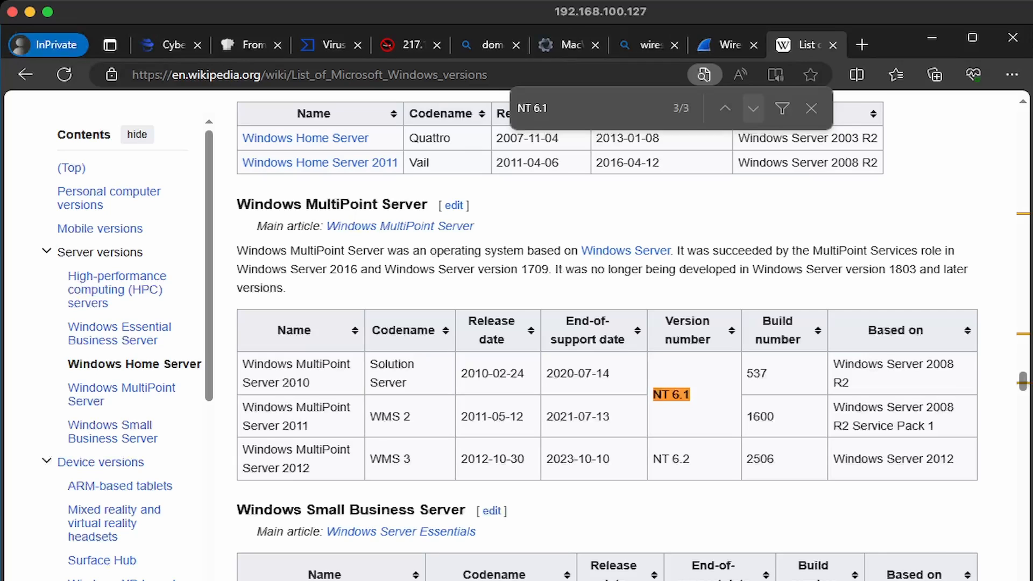
left_click(173, 45)
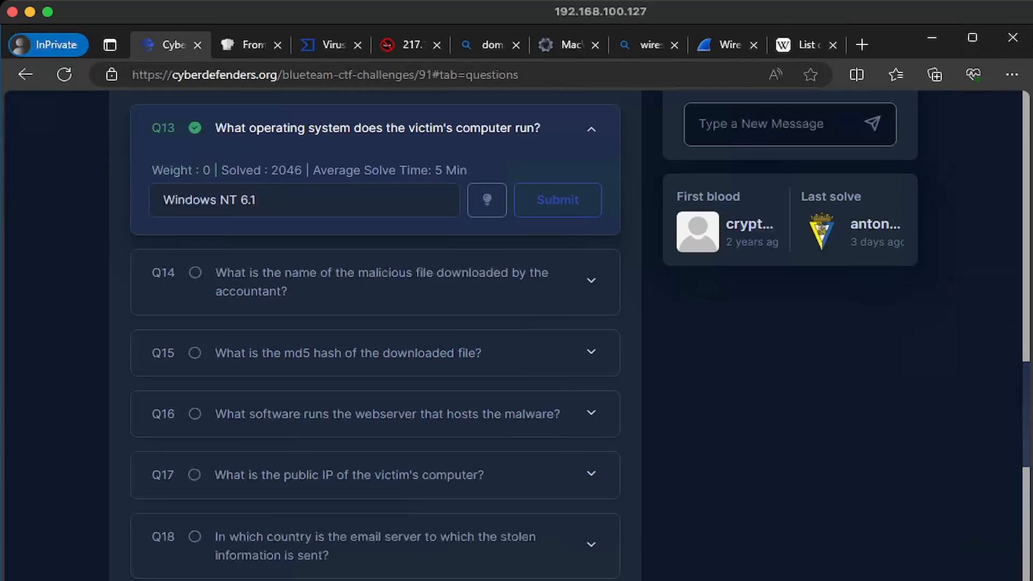
left_click(375, 281)
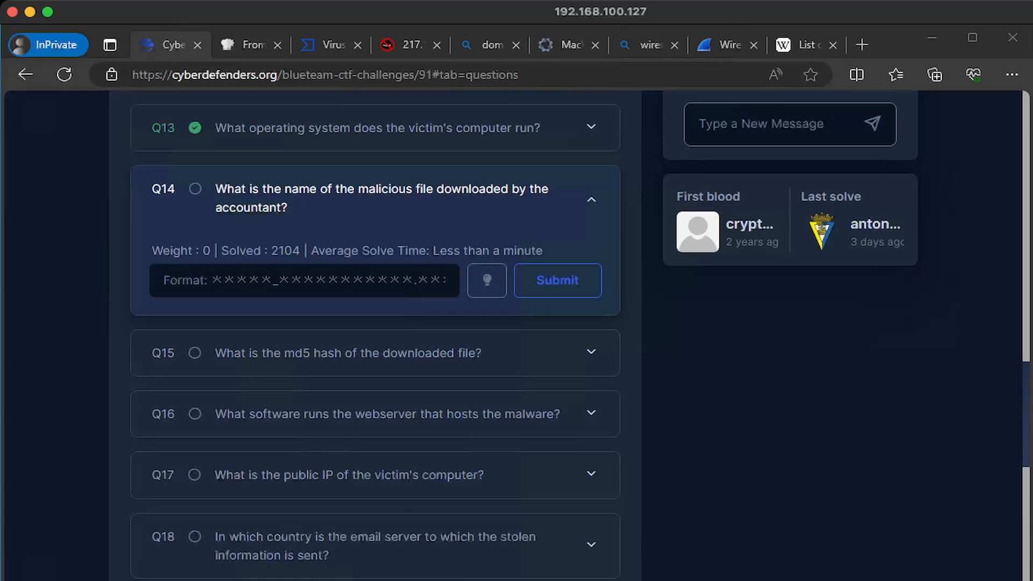
Select the file name tkraw_Protected99.exe in the HTTP stream's GET request line
mouse_move(218, 578)
left_click(218, 557)
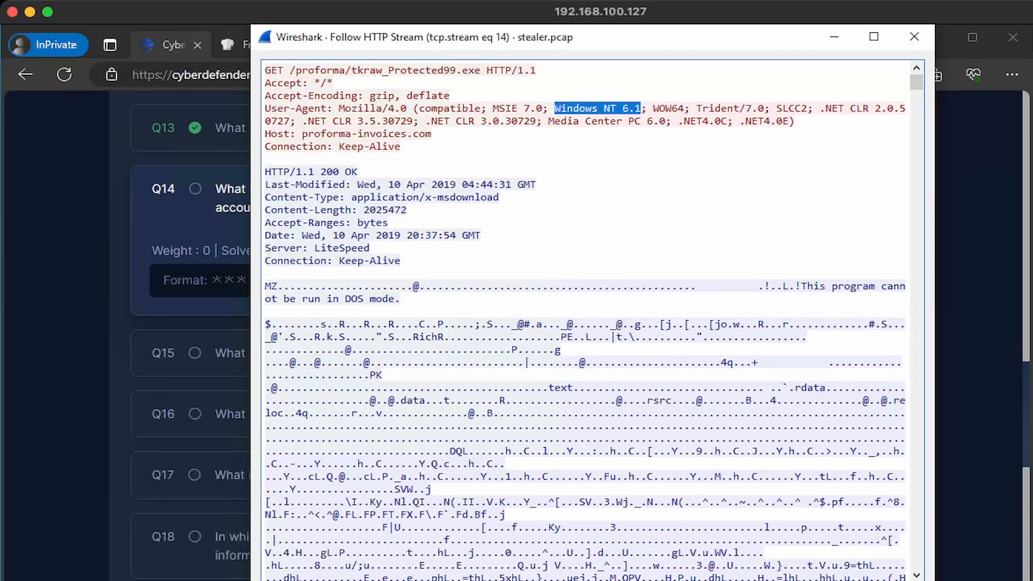
left_click_drag(481, 70, 290, 70)
left_click_drag(481, 70, 351, 70)
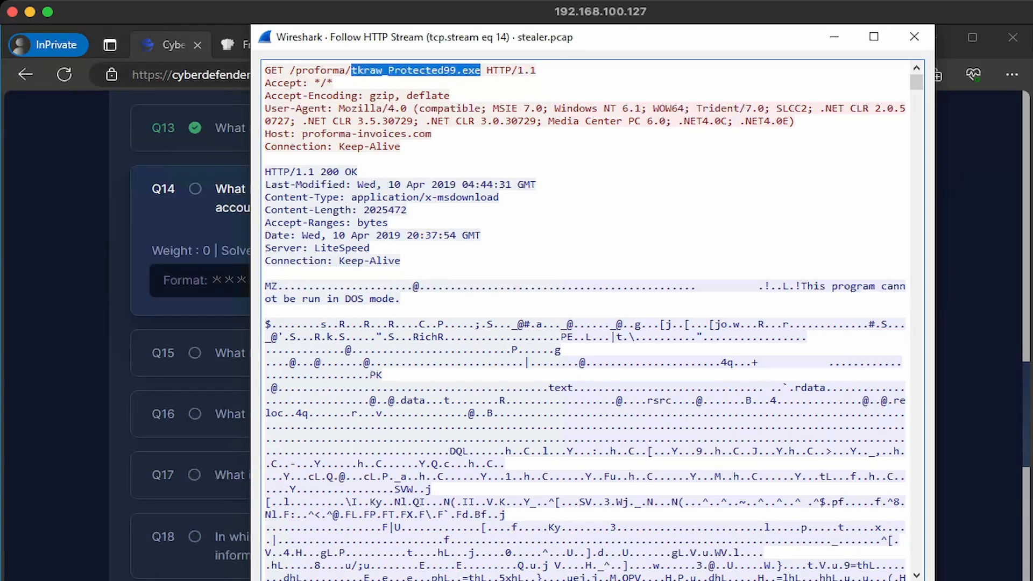
right_click(373, 71)
Copy tkraw_Protected99.exe and submit it as the Q14 answer
left_click(413, 83)
left_click(220, 231)
left_click(237, 281)
key("ctrl+v")
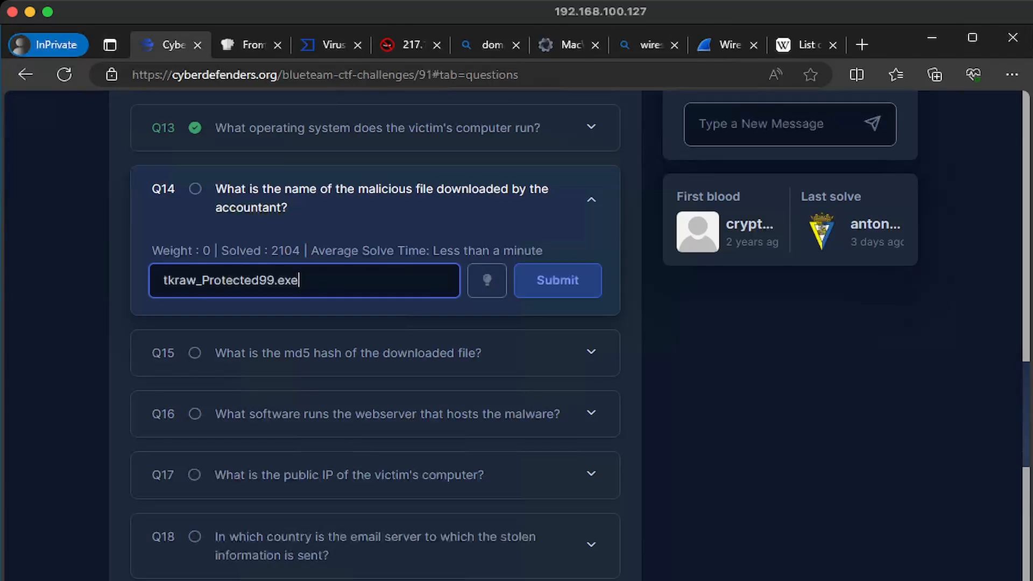
key("Return")
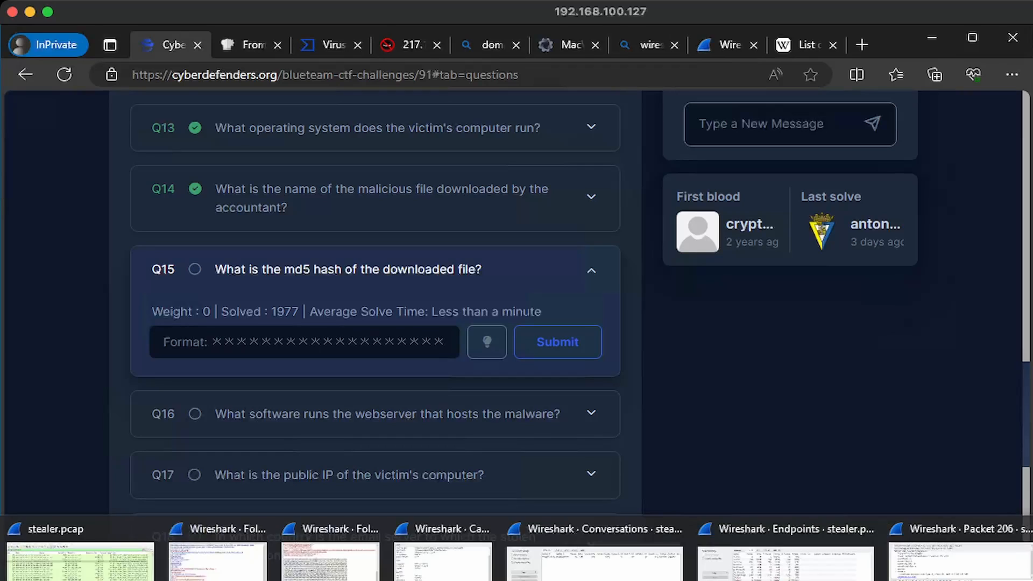
left_click(282, 579)
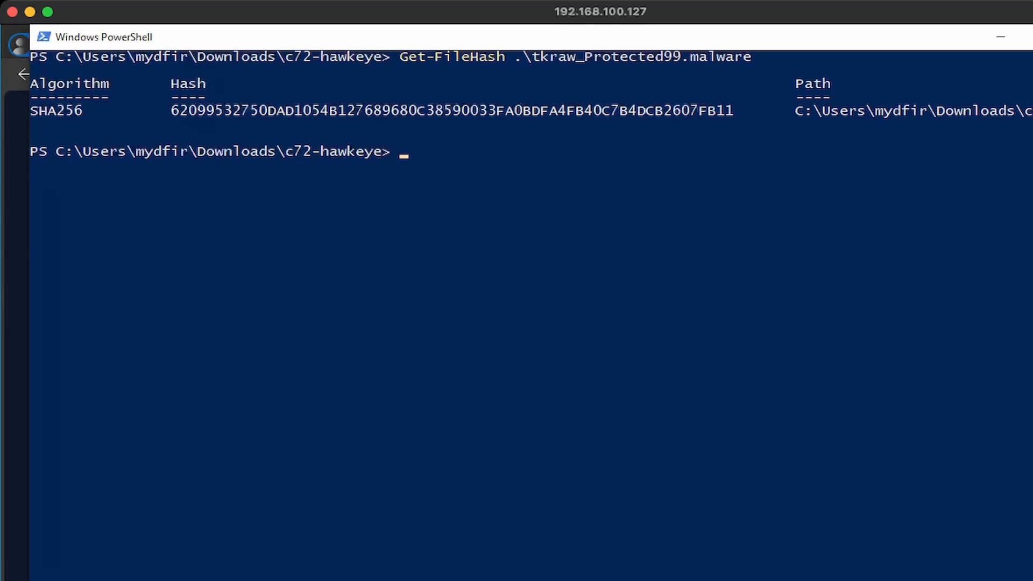
Compute the file's hash with Get-FileHash -Algorithm MD5 and copy 71826BA081E303866CE2A2534491A2F7
key("Return")
key("Up")
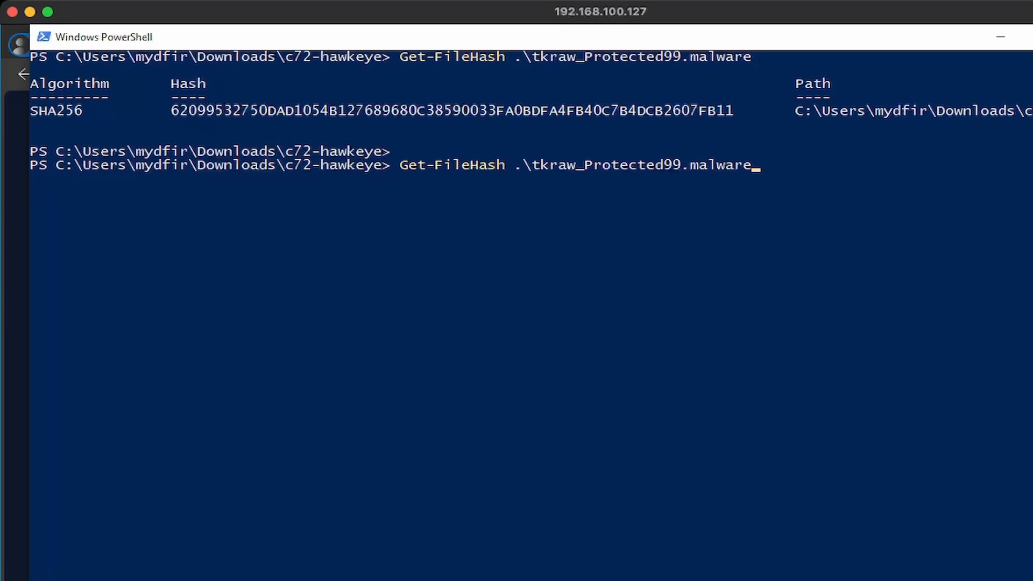
key("Left")
key("Left")
key("Left")
key("Left")
key("Left")
key("Left")
key("Left")
key("Left")
key("Left")
key("Left")
key("Left")
key("Left")
key("Left")
key("Left")
key("Left")
key("Left")
key("Left")
key("Left")
key("Left")
key("Left")
type("-A")
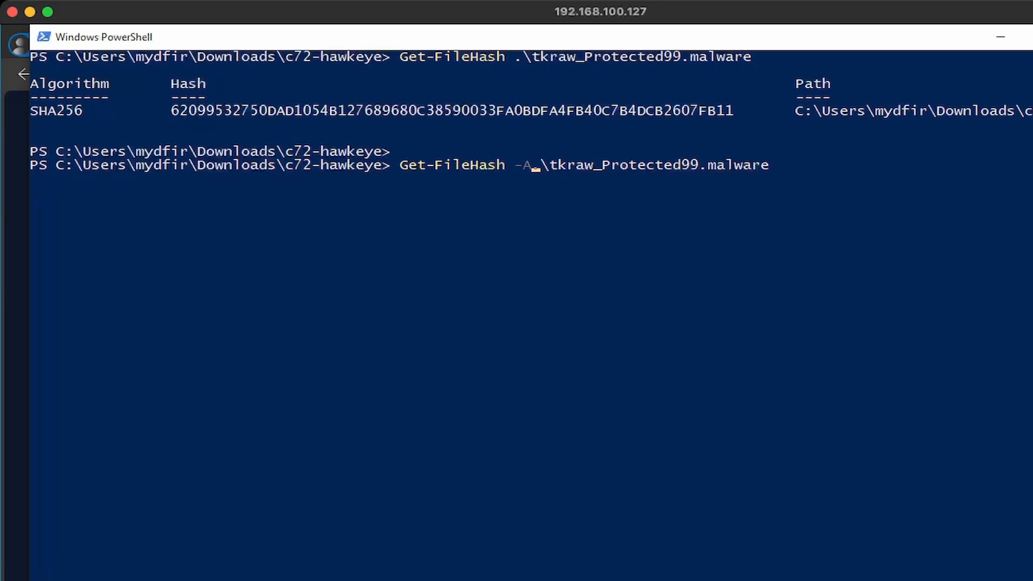
type("lgorith")
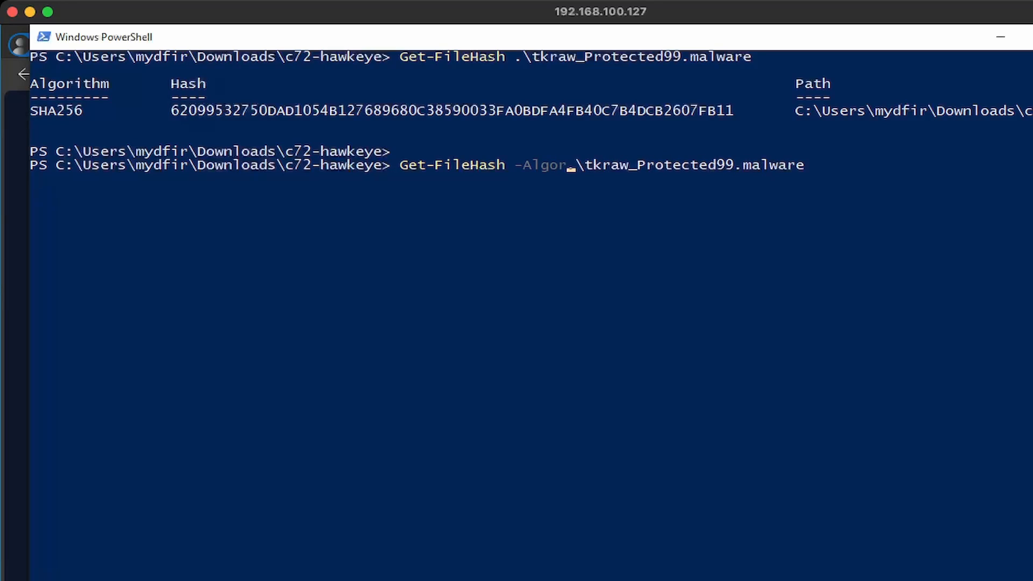
type("m MD5")
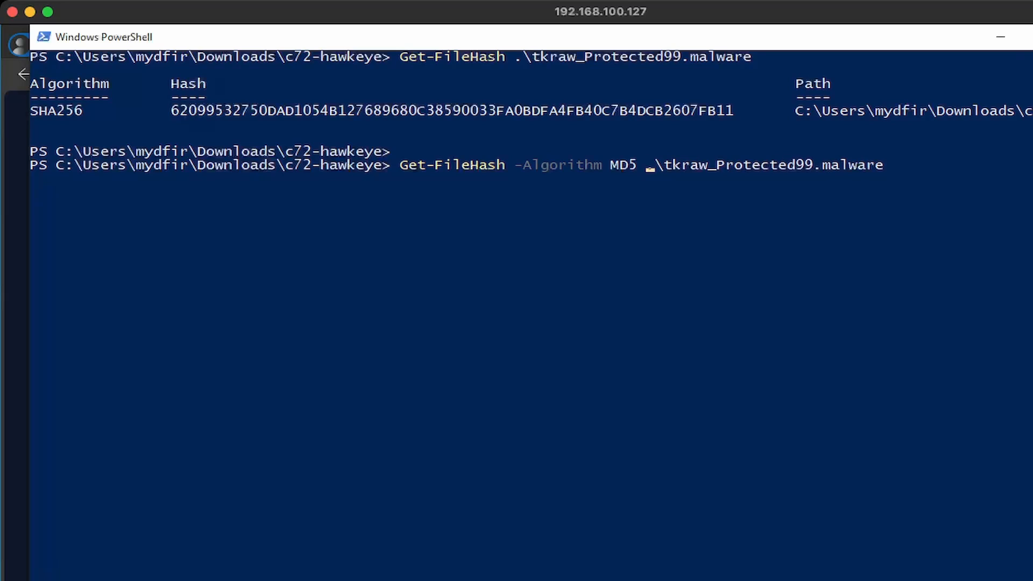
key("Return")
left_click_drag(171, 219, 460, 218)
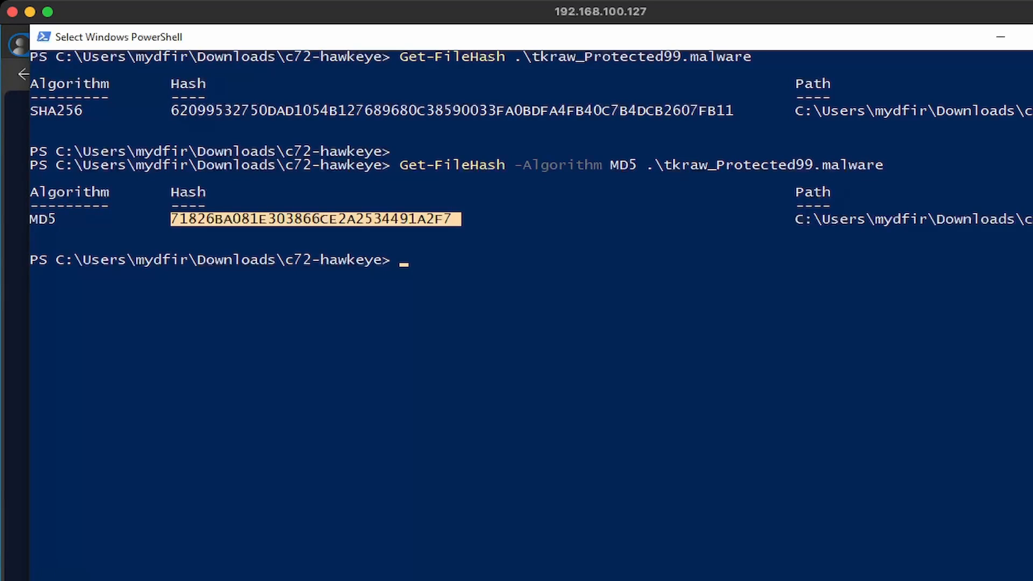
key("ctrl+c")
Put the copied MD5 hash into VirusTotal's search box
key("alt+Tab")
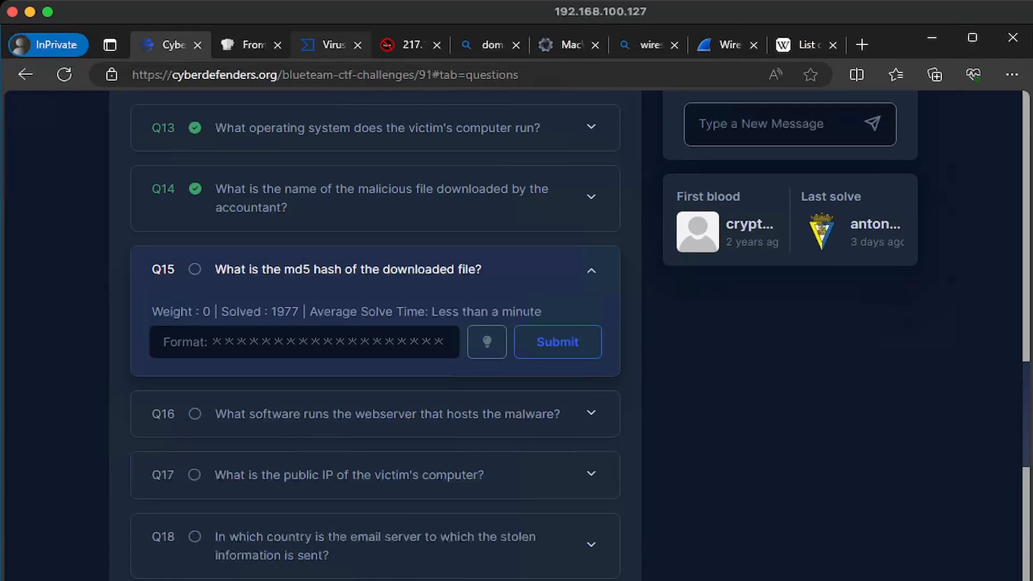
left_click(331, 45)
key("alt+Tab")
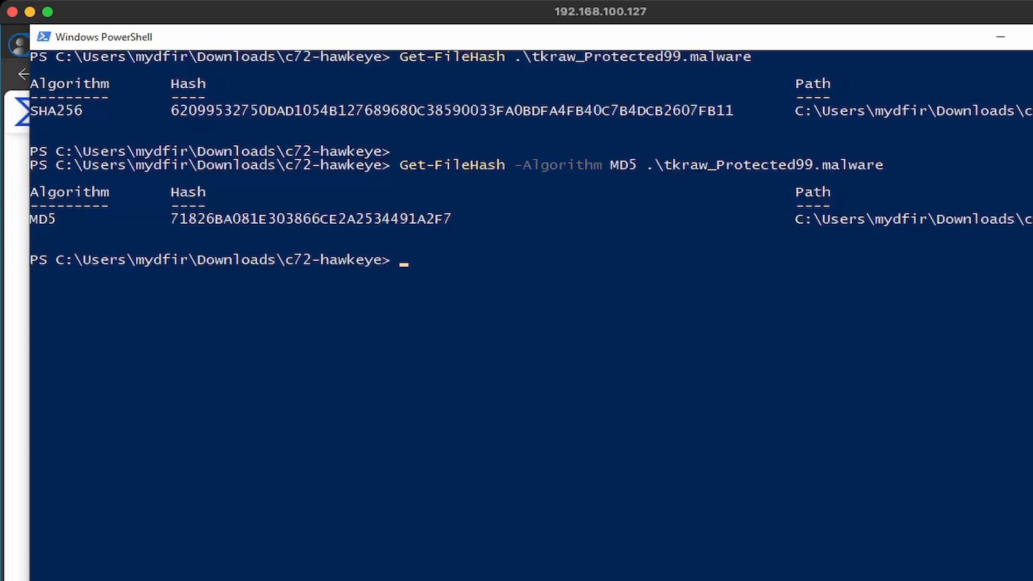
key("alt+Tab")
key("ctrl+a")
Look up the hash on VirusTotal and copy the MD5 from the report's details
key("Return")
left_click(243, 289)
scroll(511, 377, "down", 2)
left_click_drag(279, 338, 474, 337)
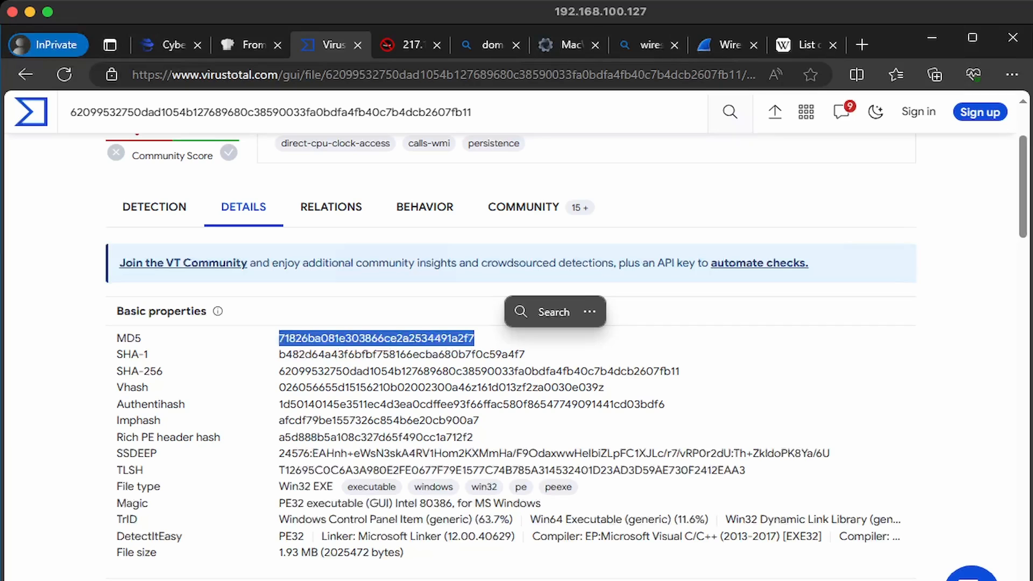
key("ctrl+c")
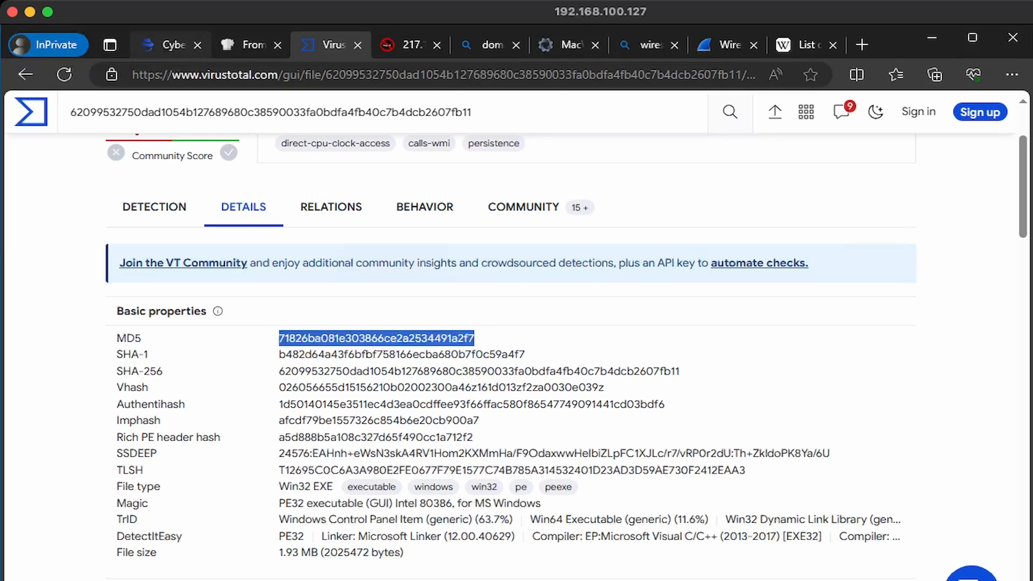
Submit MD5 71826ba081e303866ce2a2534491a2f7 as the Q15 answer
left_click(172, 46)
left_click(304, 342)
key("ctrl+v")
key("Return")
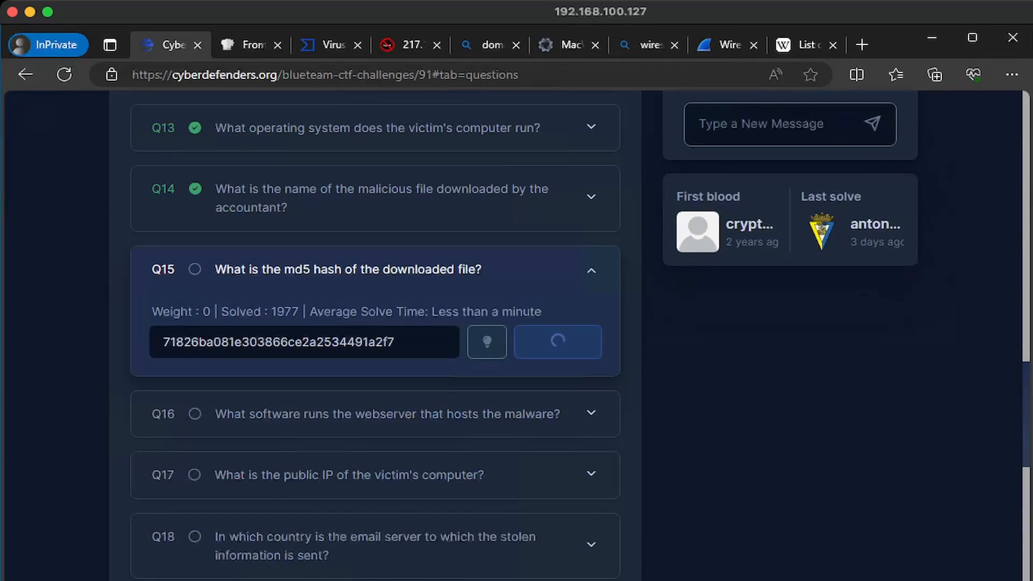
scroll(516, 334, "down", 5)
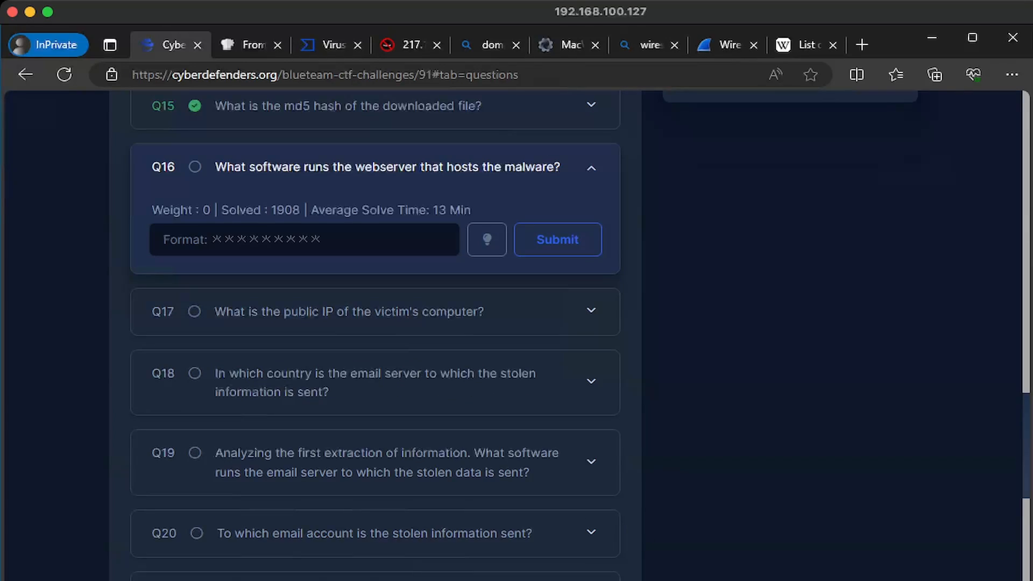
Copy LiteSpeed from the Server header in the HTTP stream's response
mouse_move(517, 580)
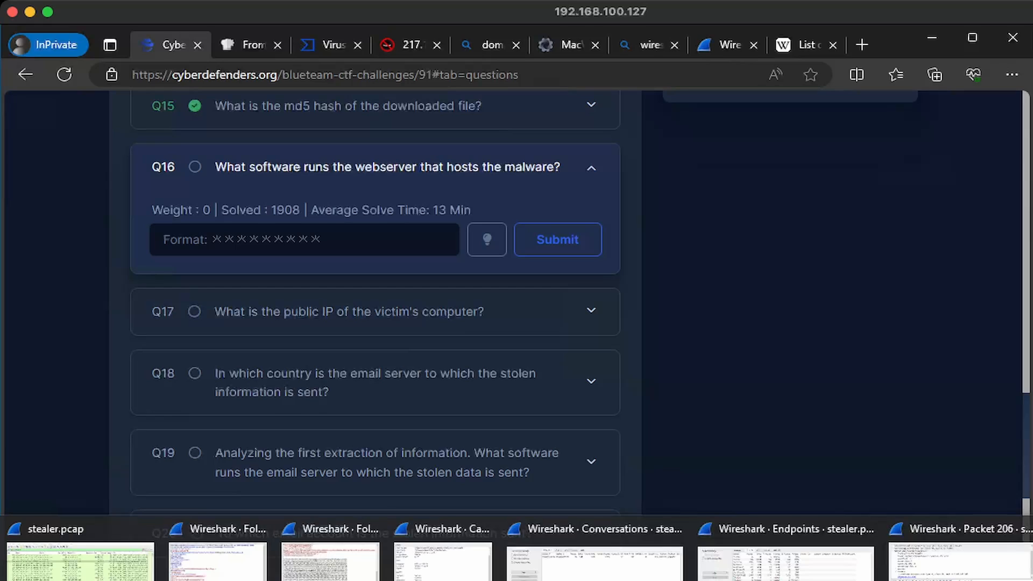
left_click(1030, 575)
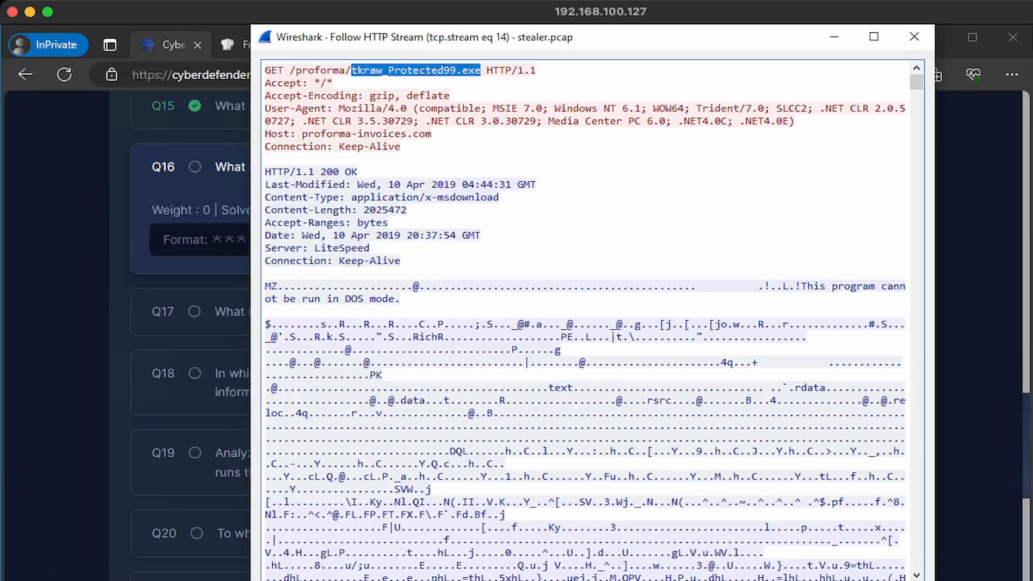
left_click_drag(284, 247, 370, 248)
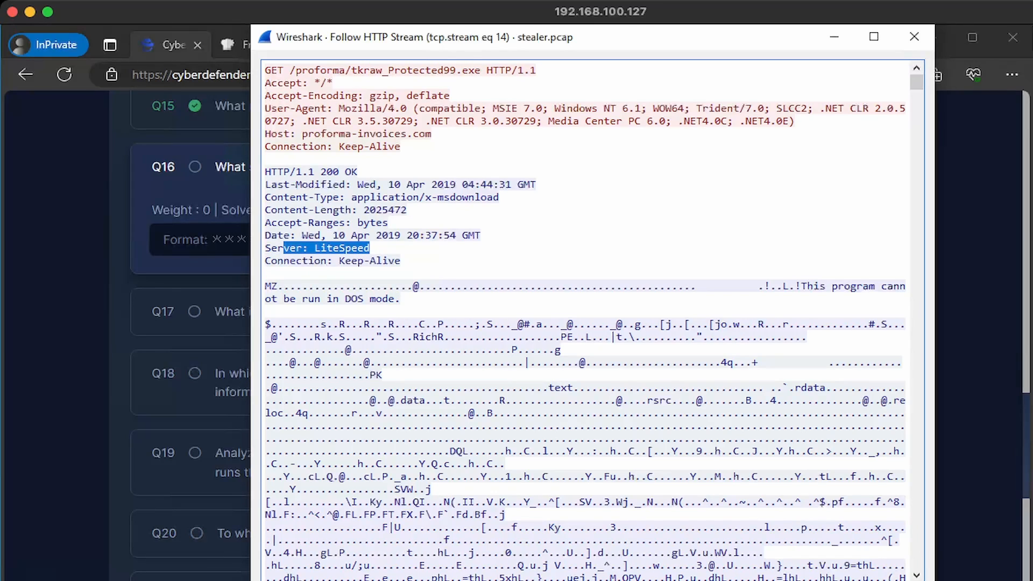
double_click(344, 248)
right_click(350, 248)
left_click(377, 286)
Submit LiteSpeed as the Q16 answer
left_click(203, 240)
key("ctrl+v")
left_click(558, 240)
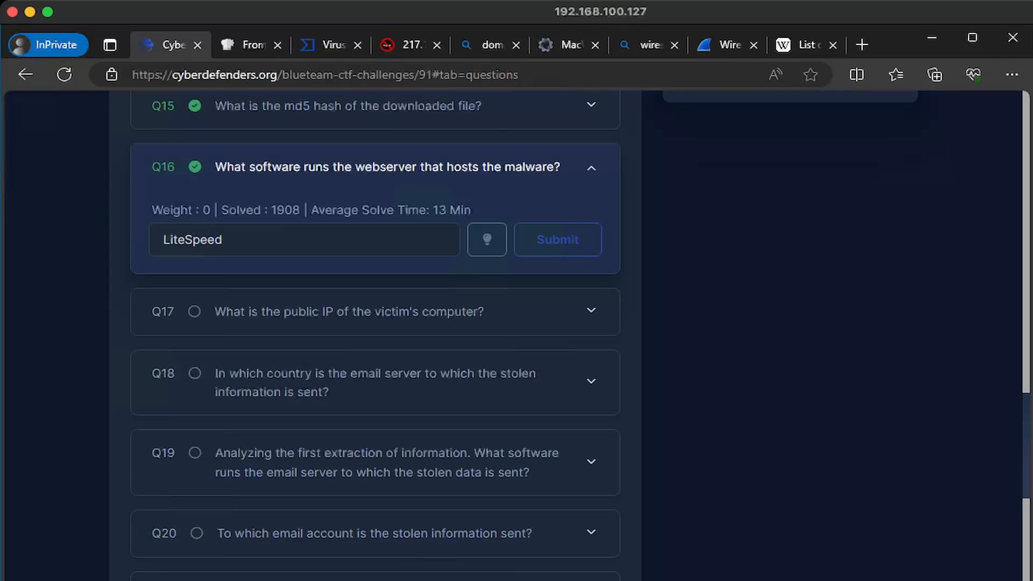
Search Bing for 'LiteSpeed web server' in a new tab, then return to CyberDefenders
key("ctrl+t")
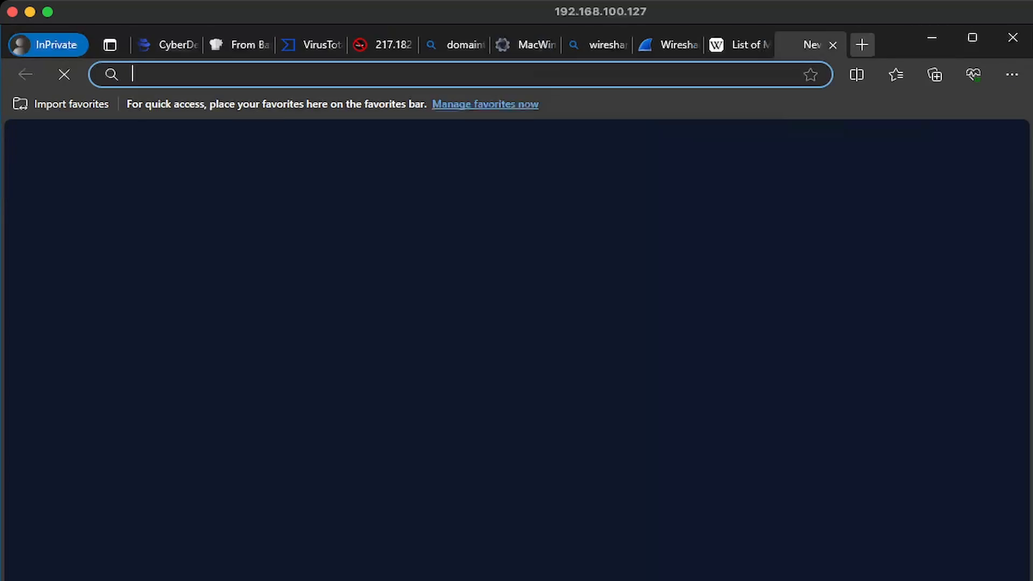
key("ctrl+v")
key("Return")
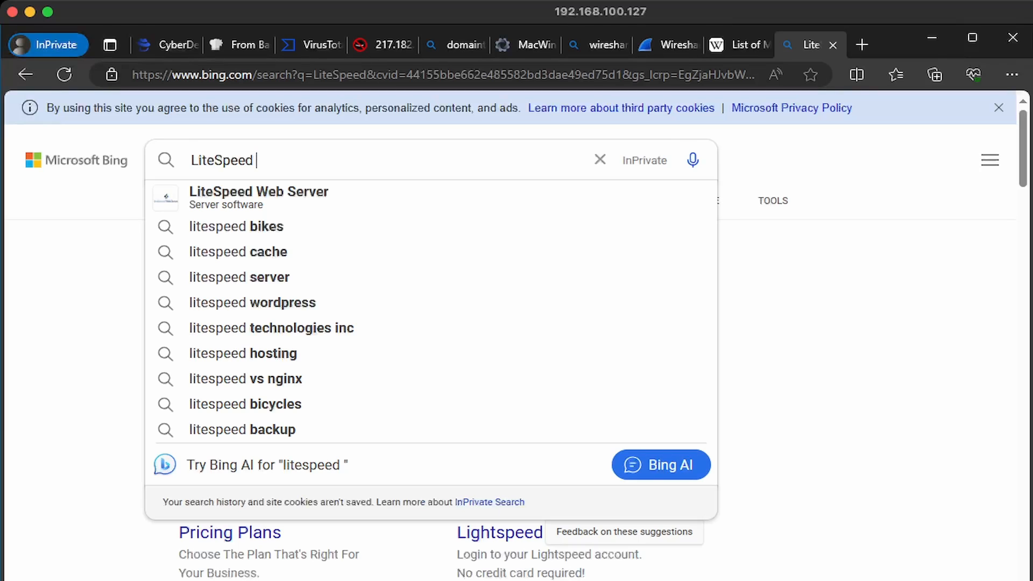
type("web server")
key("Return")
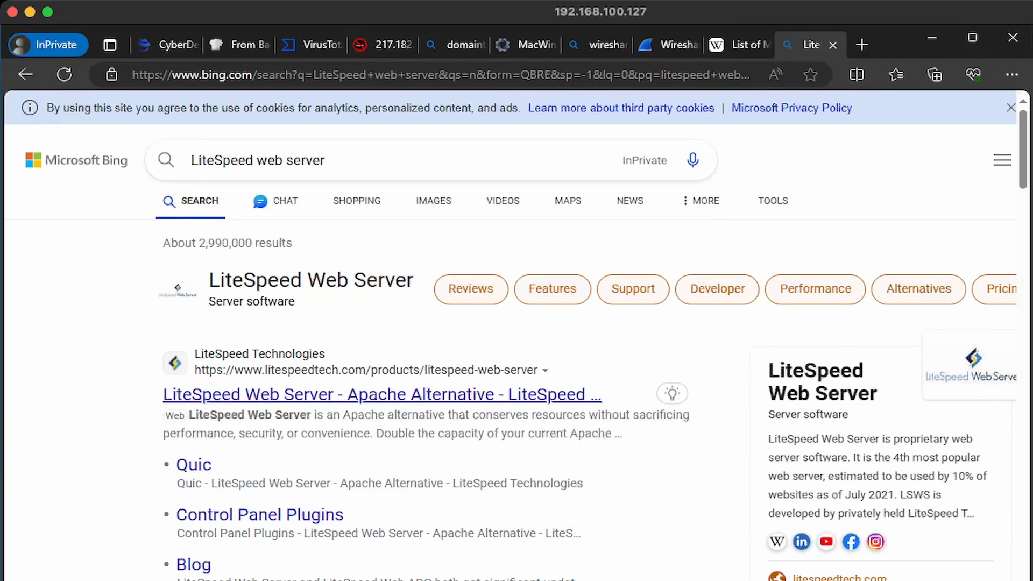
key("ctrl+Tab")
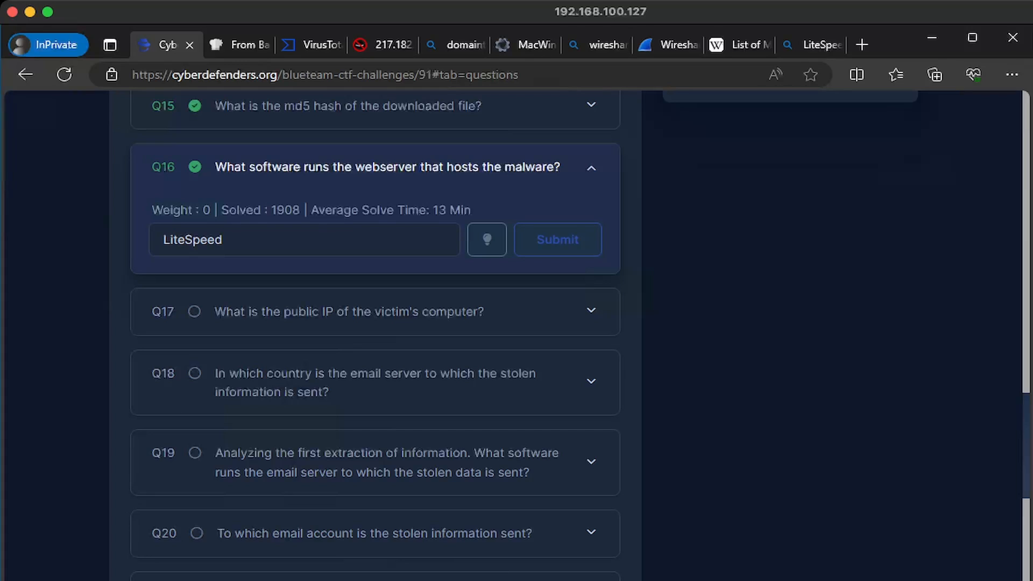
Take 173.66.146.112 from the SMTP stream's EHLO reply and submit it for Q17
mouse_move(226, 579)
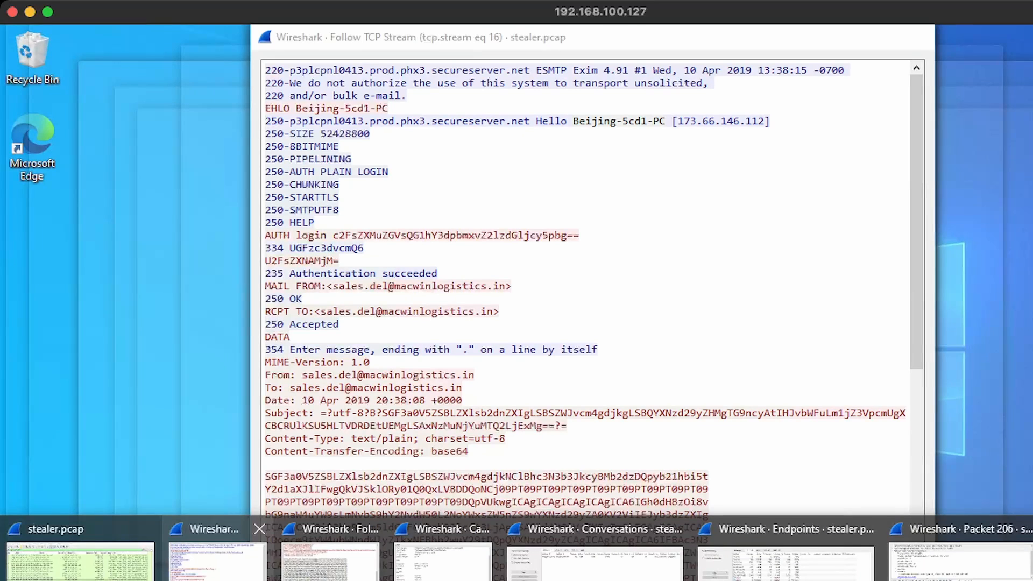
left_click(330, 562)
left_click_drag(765, 121, 677, 121)
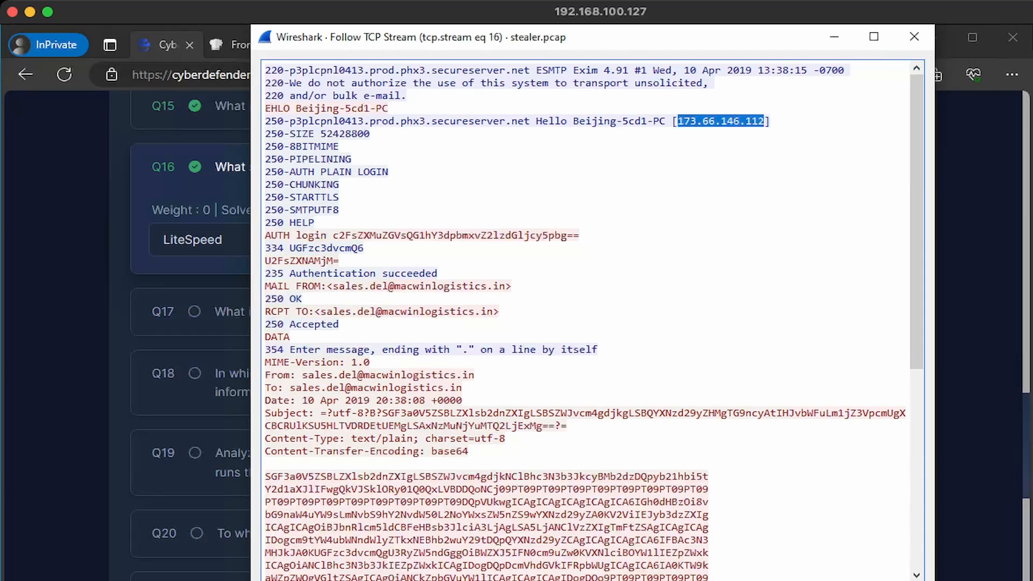
right_click(716, 122)
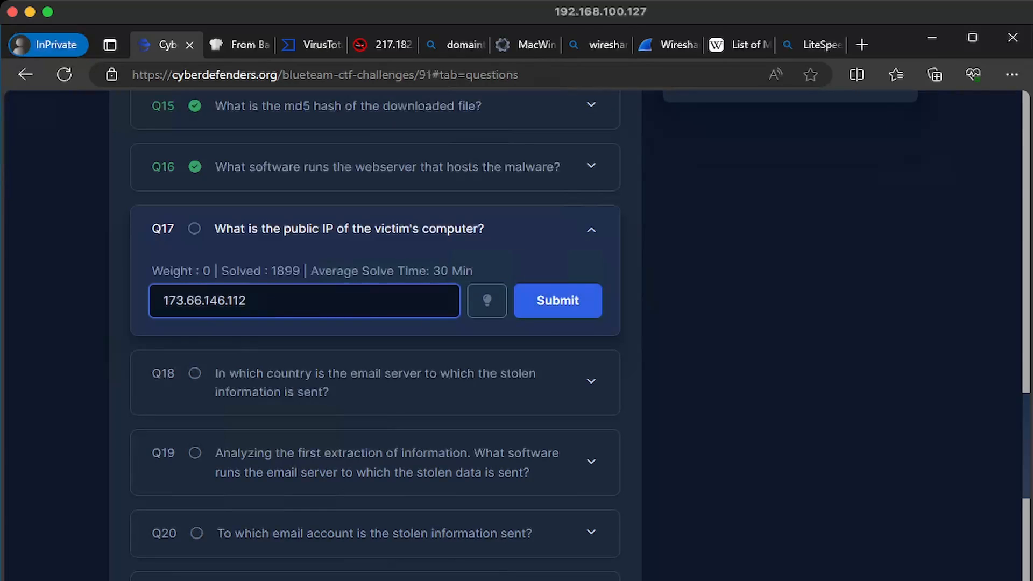
key("Return")
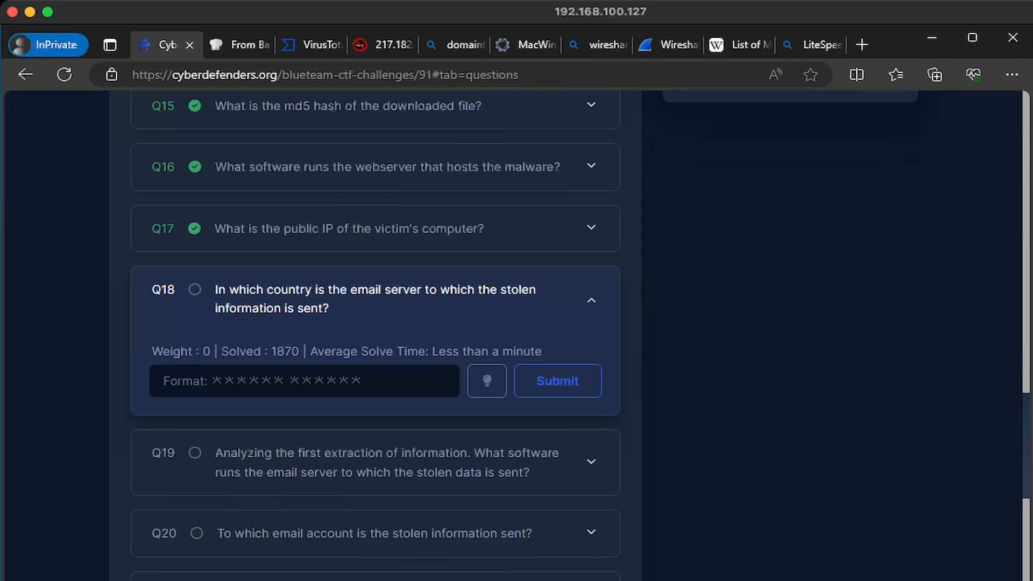
Return to the main stealer.pcap capture window
key("alt+Tab")
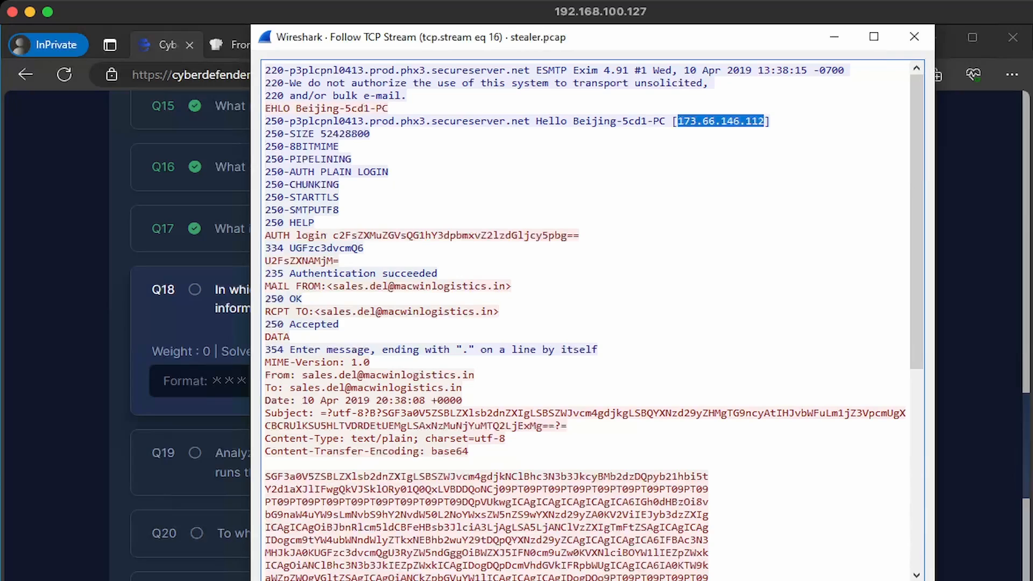
mouse_move(218, 580)
left_click(81, 551)
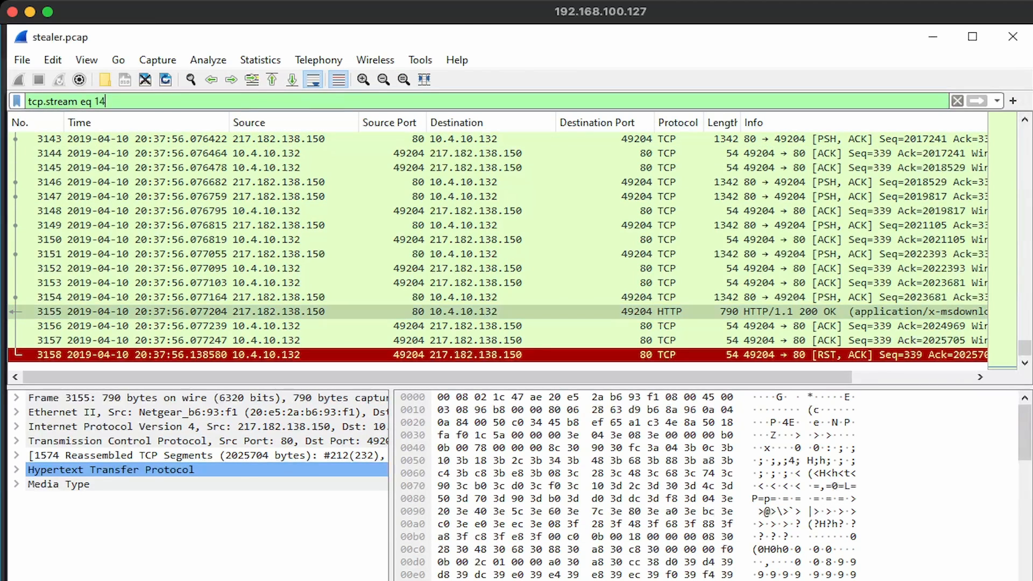
Replace the Wireshark display filter with smtp to show only the mail traffic
key("ctrl+a")
type("smtp")
key("Return")
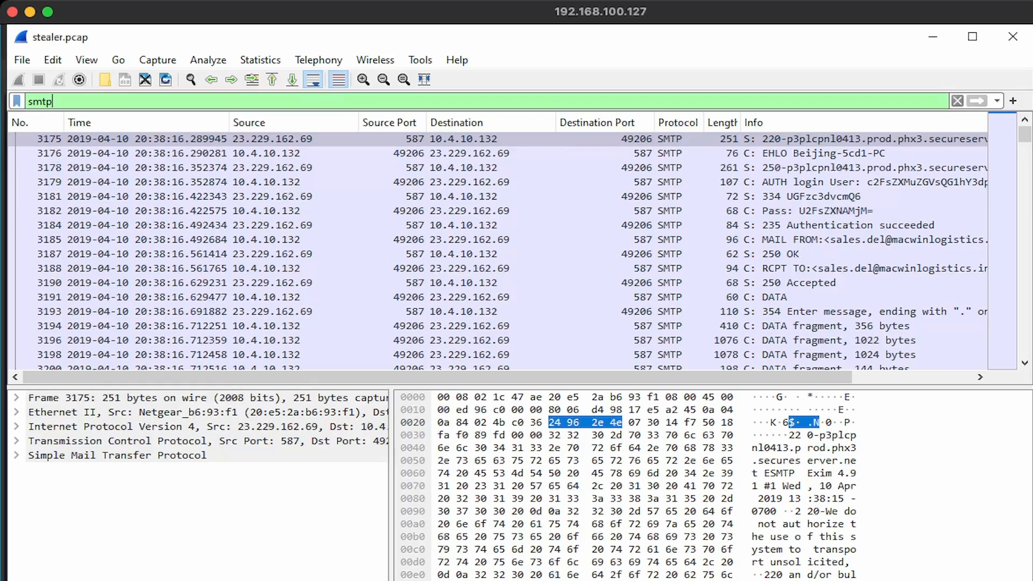
Load ipinfo.io in a new browser tab to look up server 23.229.162.69
key("alt+Tab")
type("ipinfo.io")
key("Return")
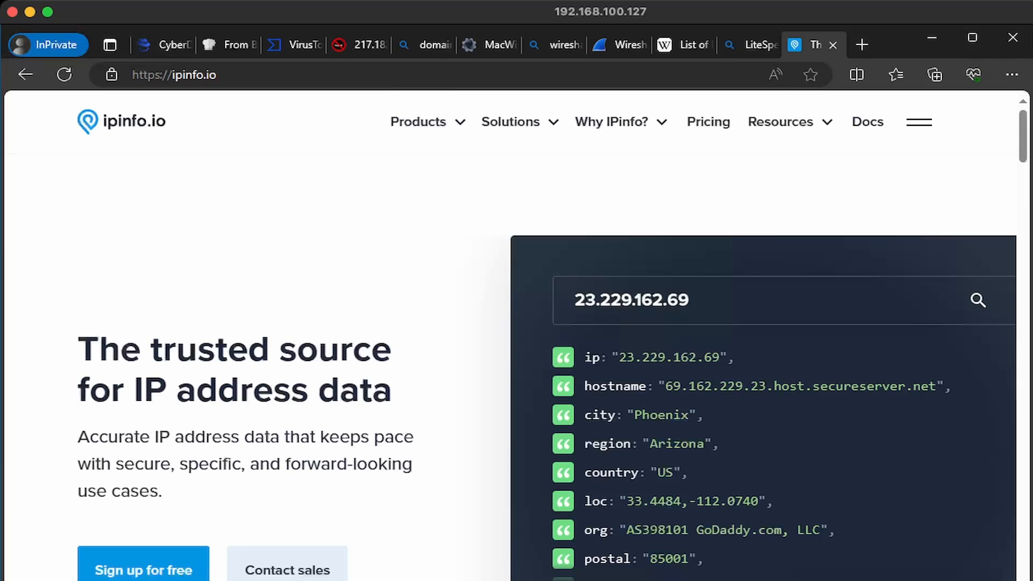
Read the US country for 23.229.162.69 on ipinfo.io and submit United States for Q18
left_click_drag(593, 473, 681, 472)
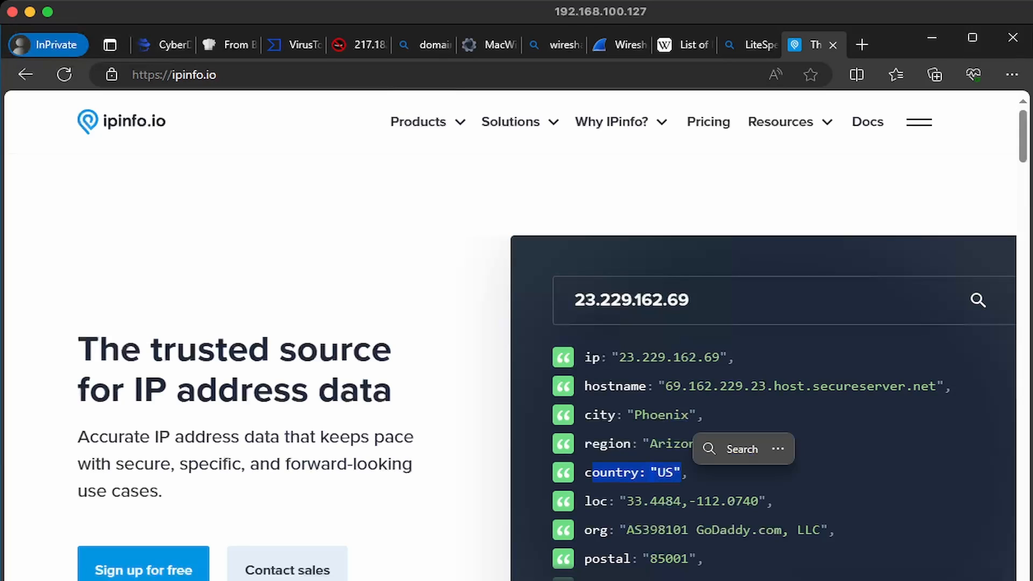
left_click(682, 473)
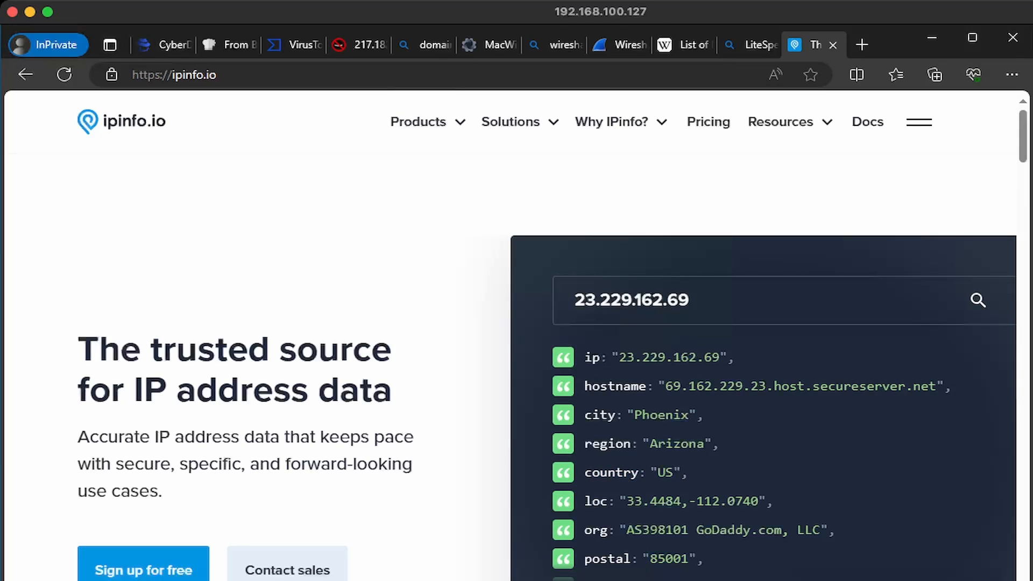
key("ctrl+1")
type("Unit")
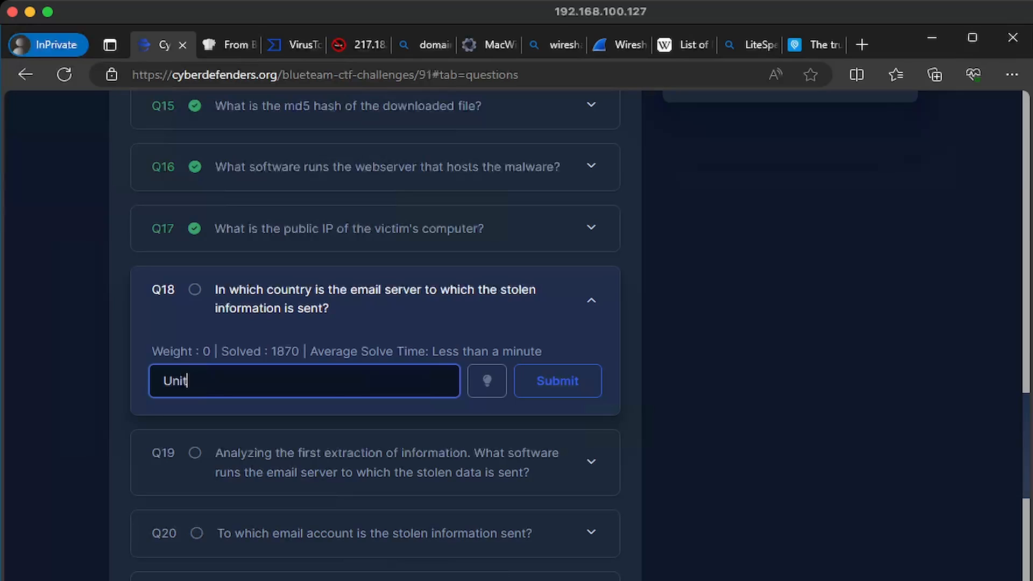
type("ed States")
key("Return")
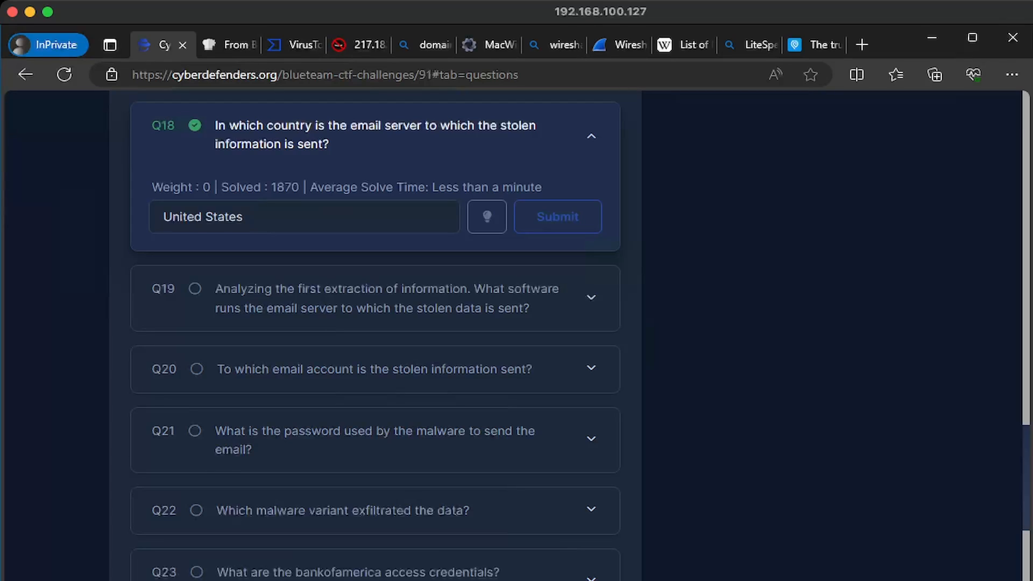
left_click(398, 298)
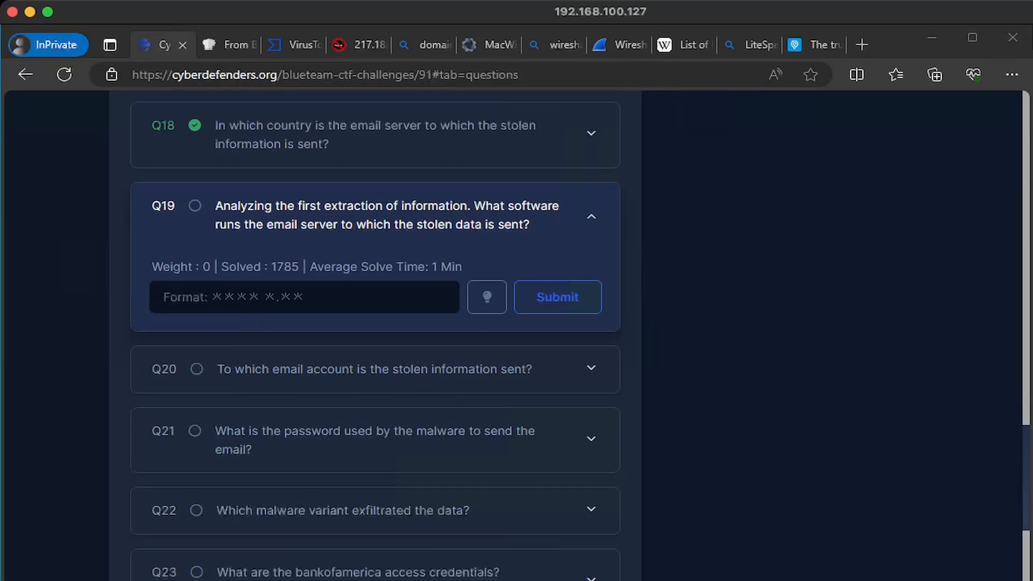
left_click(217, 557)
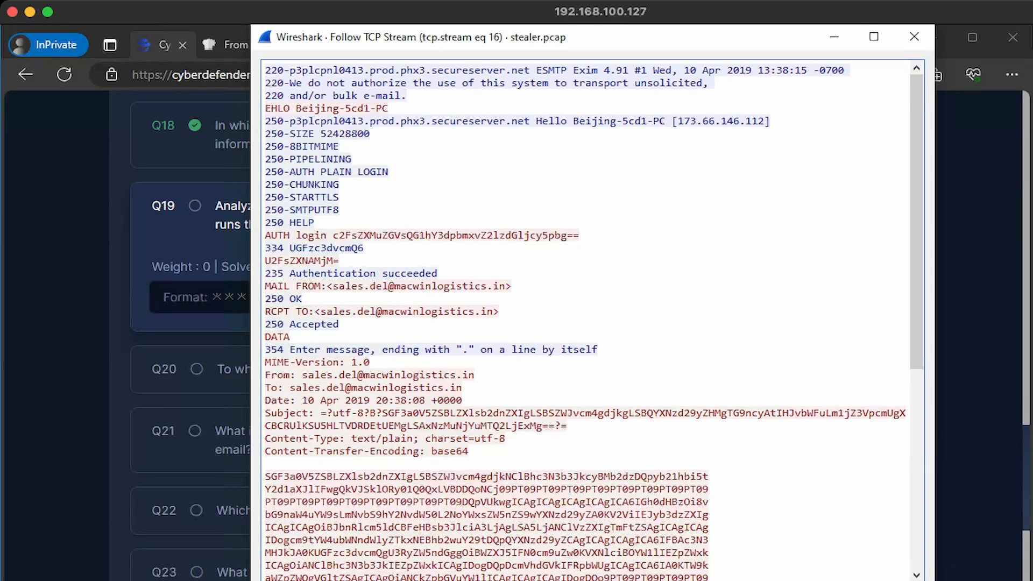
Copy Exim 4.91 from the SMTP 220 banner and submit it as the Q19 answer
left_click_drag(574, 70, 627, 71)
key("ctrl+c")
right_click(626, 70)
left_click(662, 78)
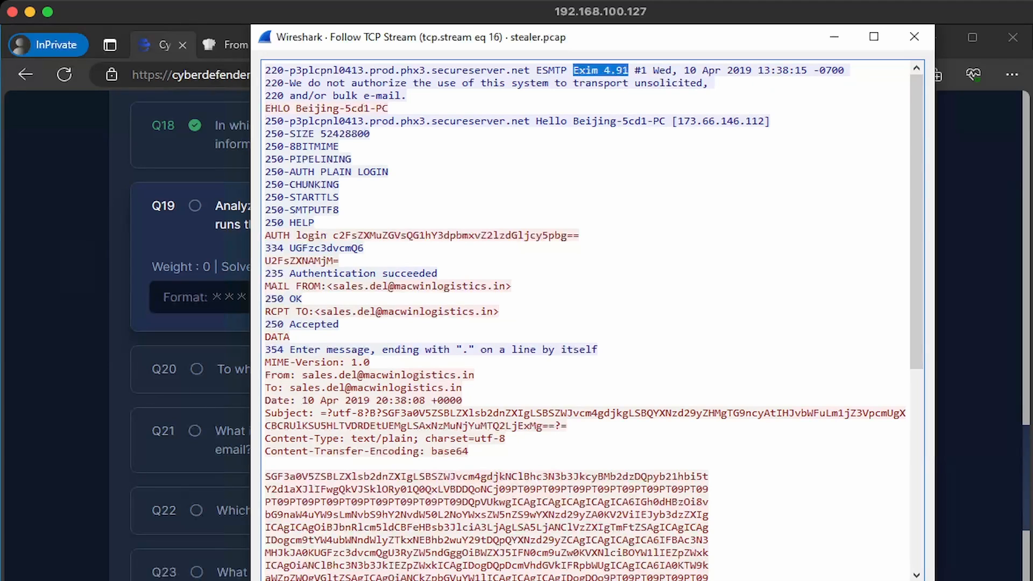
key("alt+Tab")
left_click(305, 297)
key("ctrl+v")
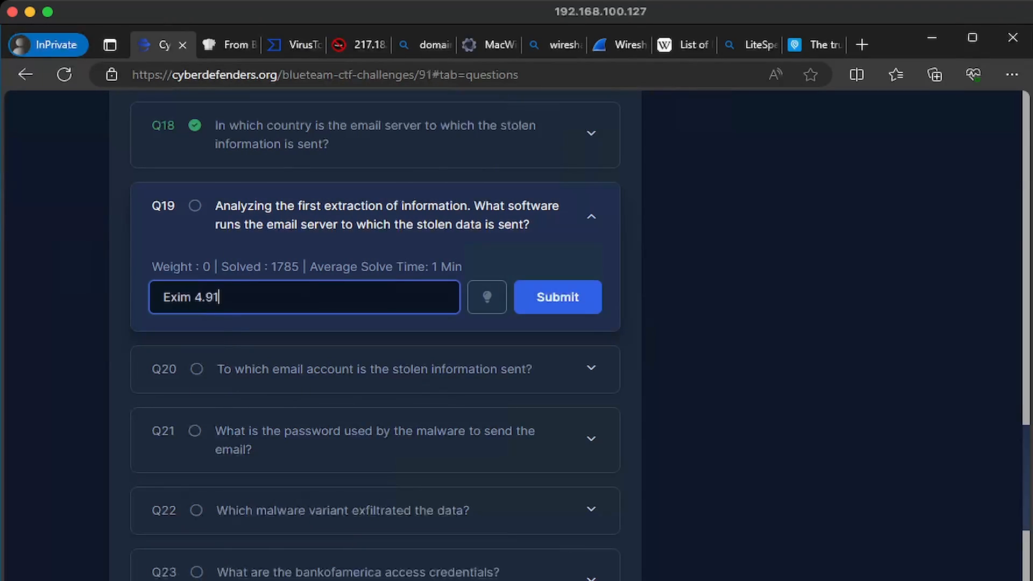
key("Return")
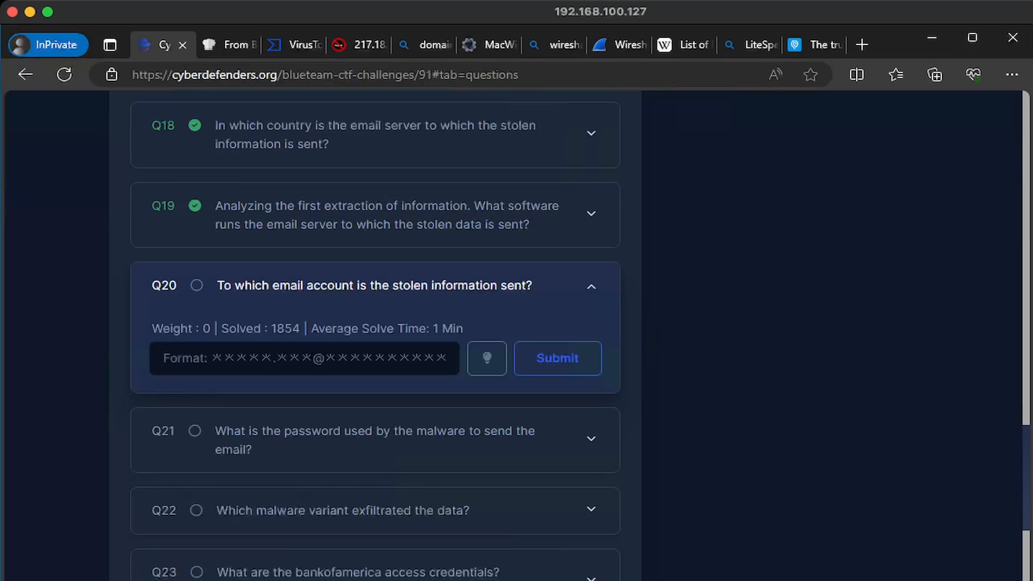
Copy the MAIL FROM sender address from the stream and submit it for Q20
key("alt+Tab")
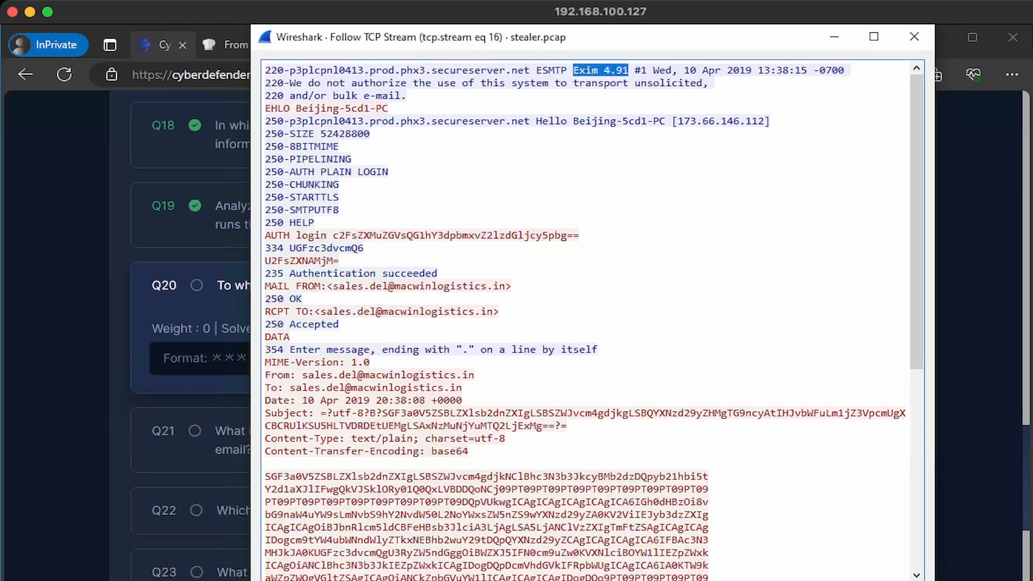
left_click(335, 285)
left_click_drag(335, 285, 506, 286)
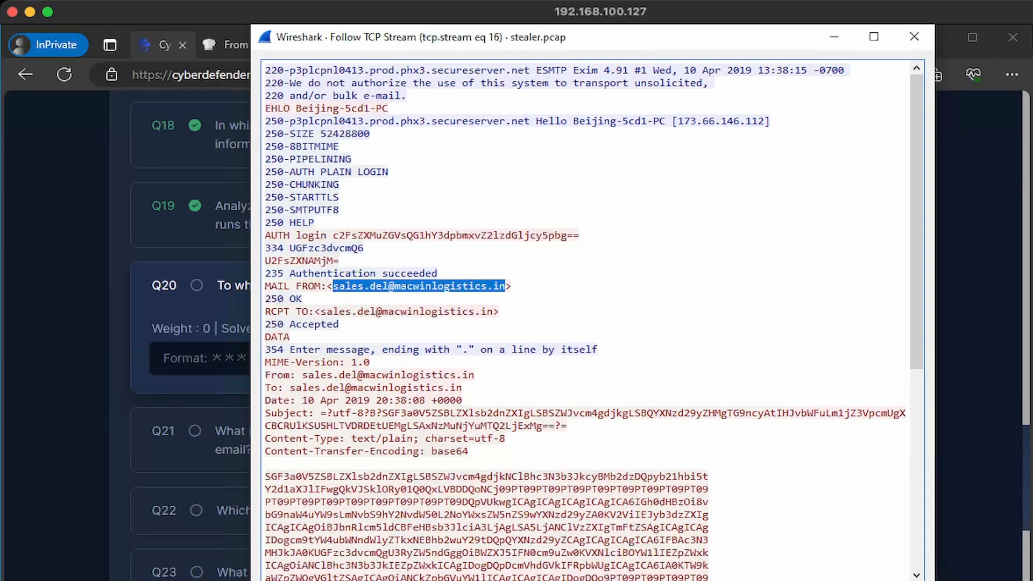
key("ctrl+c")
key("alt+Tab")
key("ctrl+v")
key("Return")
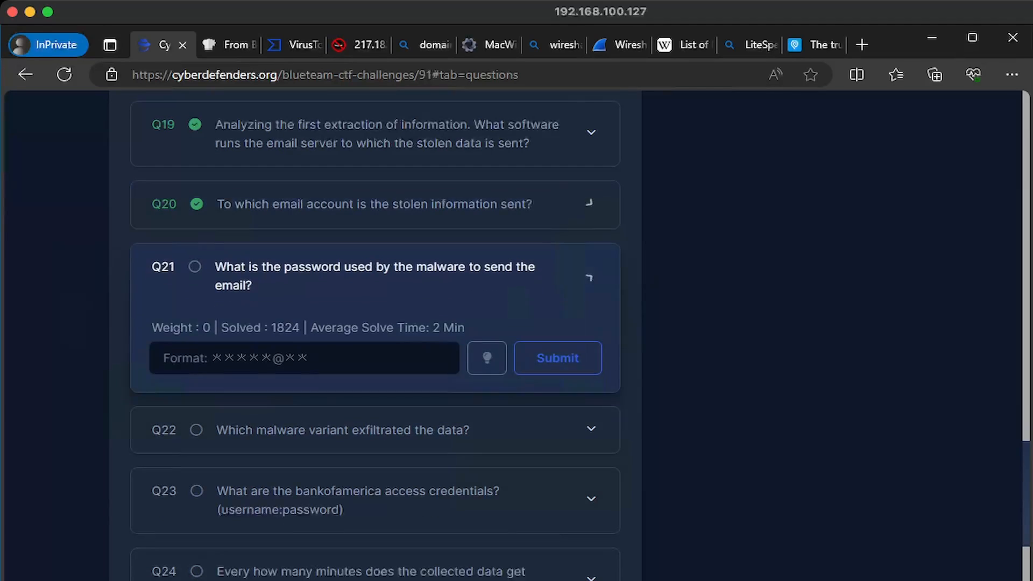
Select the Base64-encoded password line in the SMTP stream
key("alt+Tab")
left_click_drag(339, 261, 265, 260)
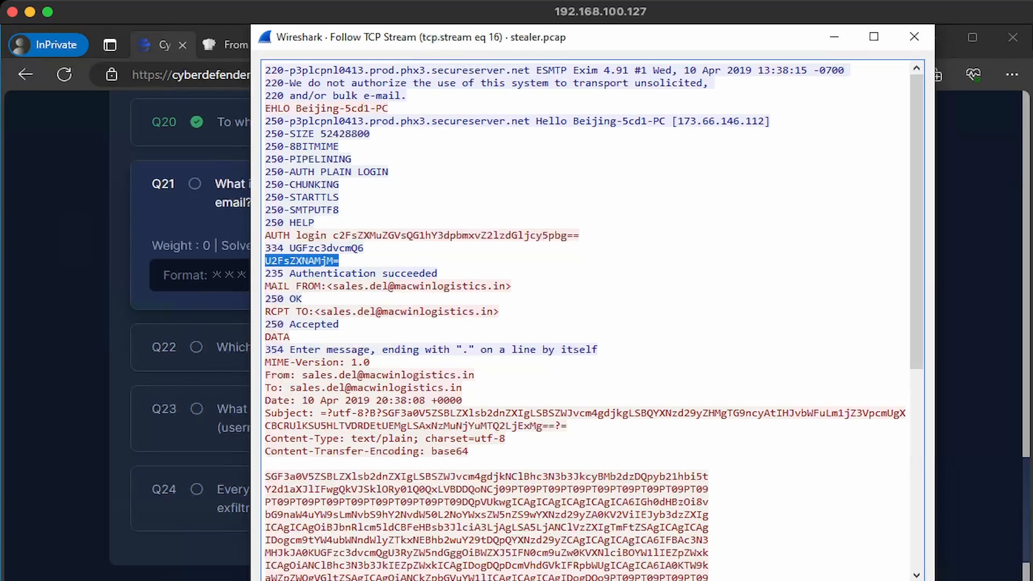
key("alt+Tab")
Decode the Base64 password in CyberChef's From Base64 tab and submit the decoded password for Q21
left_click(226, 44)
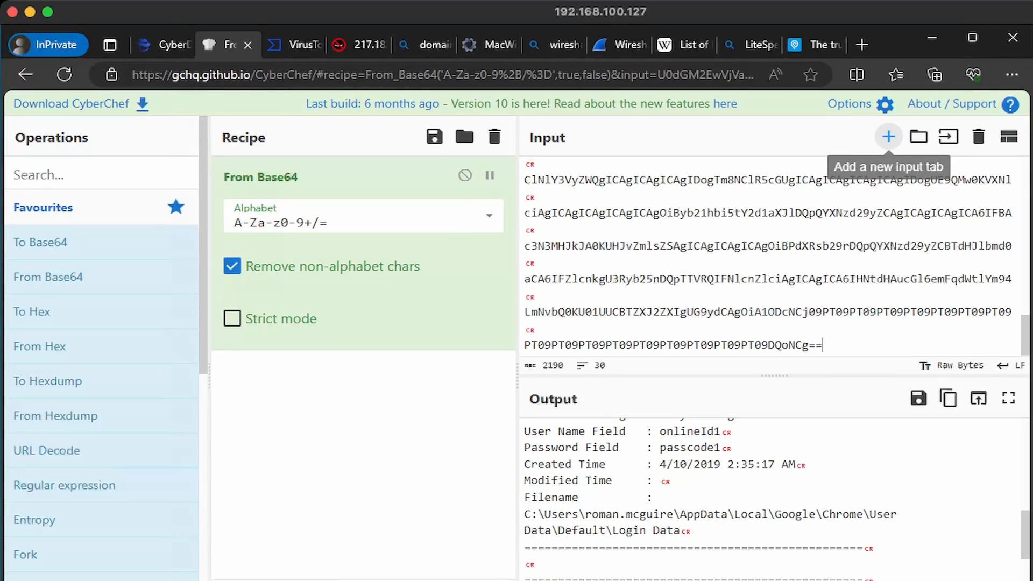
left_click(889, 136)
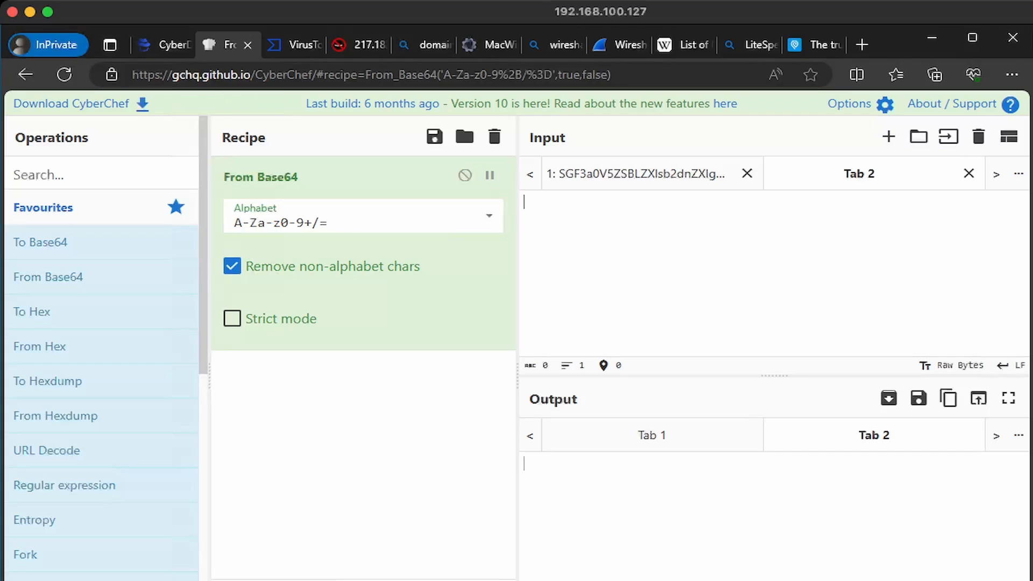
key("ctrl+v")
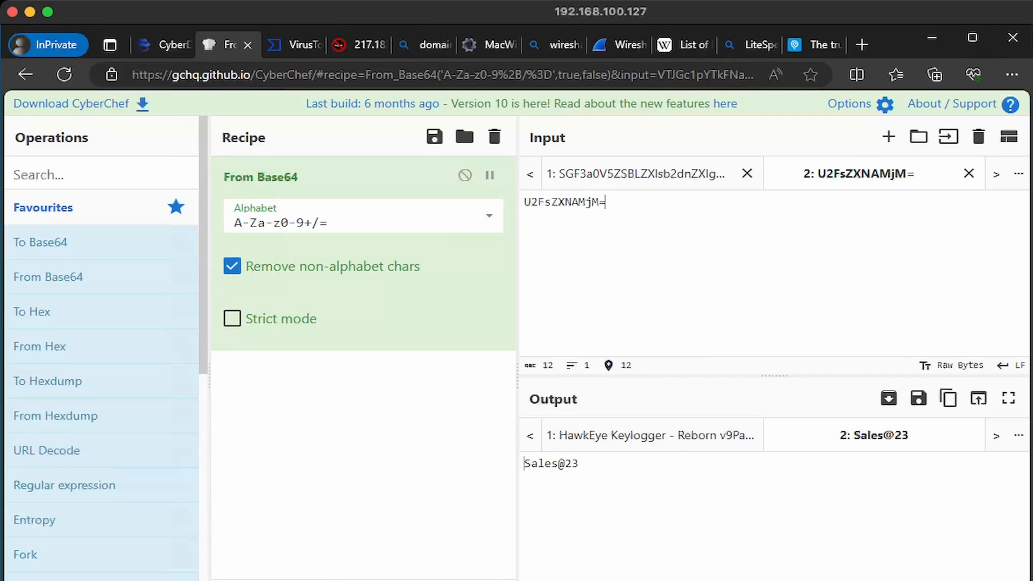
left_click_drag(537, 463, 525, 463)
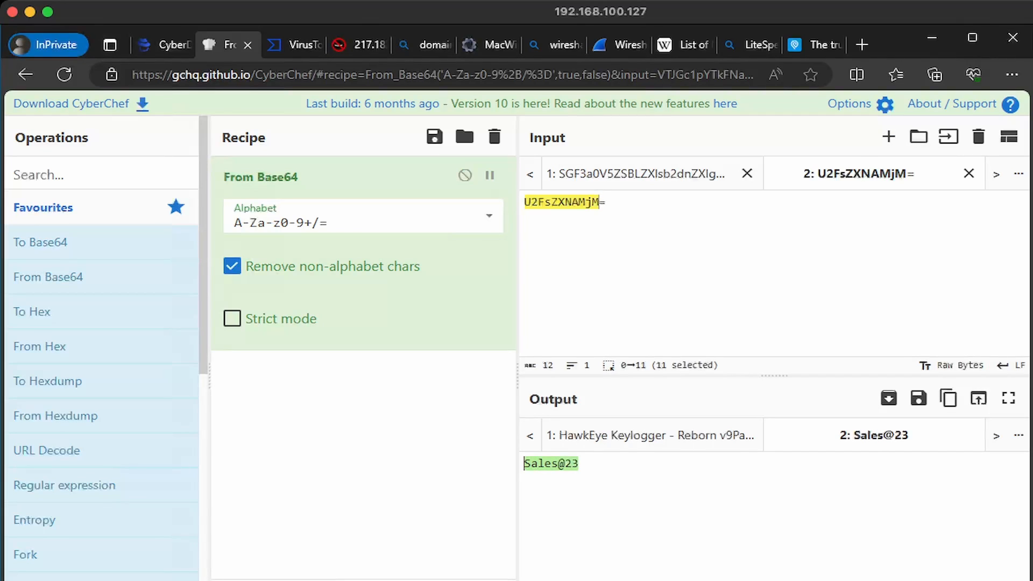
key("ctrl+shift+Tab")
type("Sales@23")
key("Return")
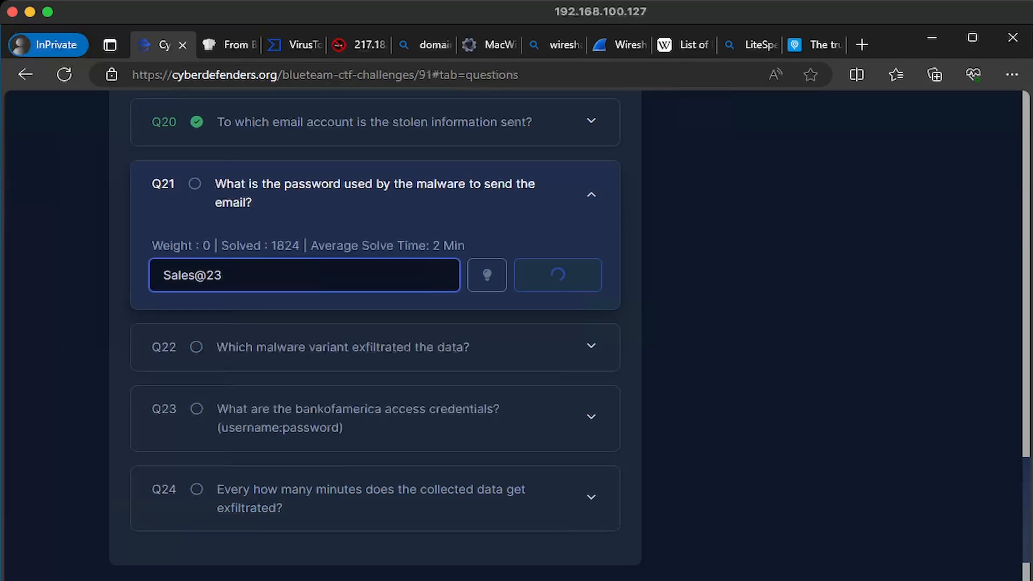
key("Return")
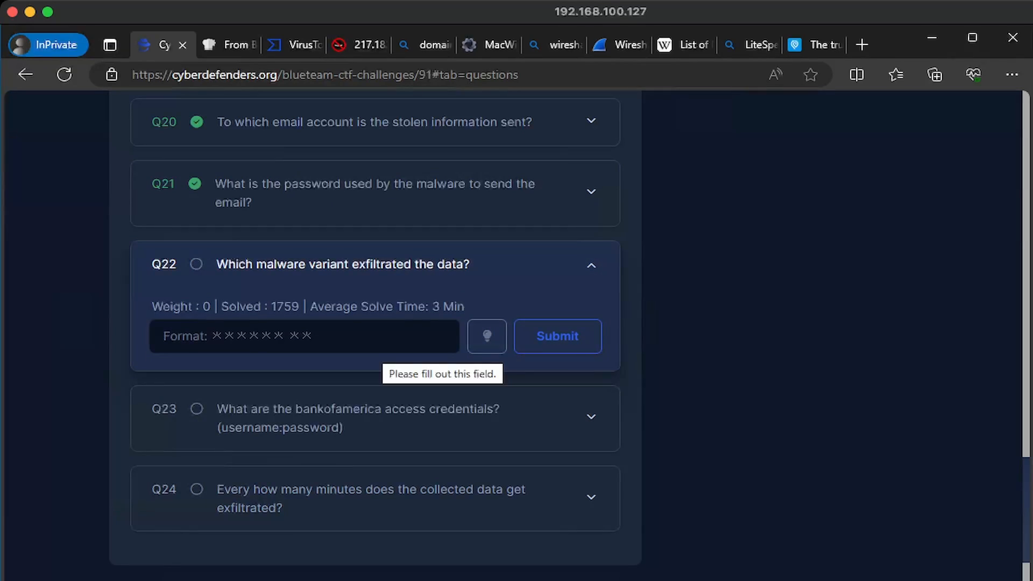
Find the variant name Reborn v9 in the decoded HawkEye log and submit it for Q22
left_click(375, 345)
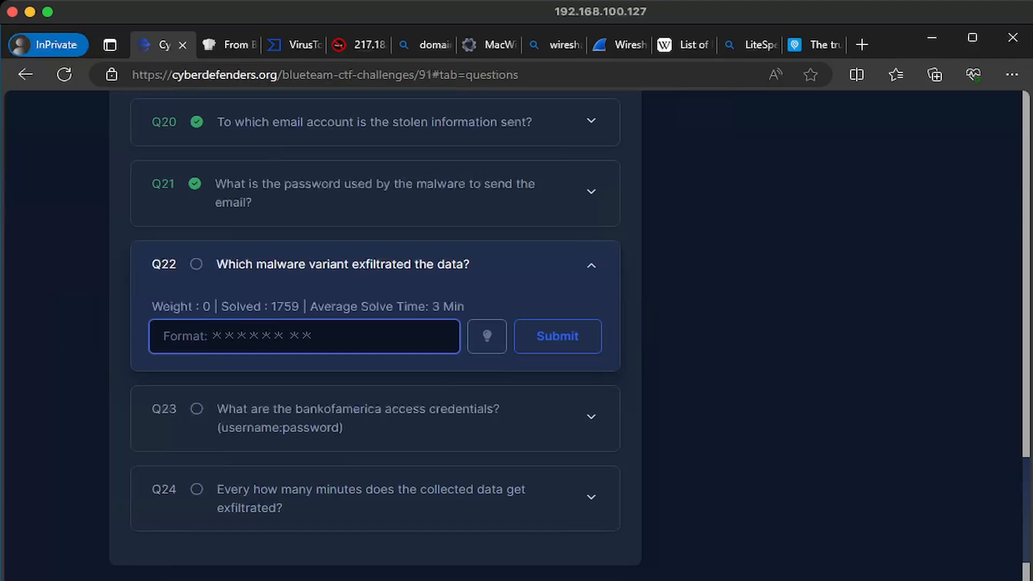
mouse_move(516, 580)
left_click(699, 419)
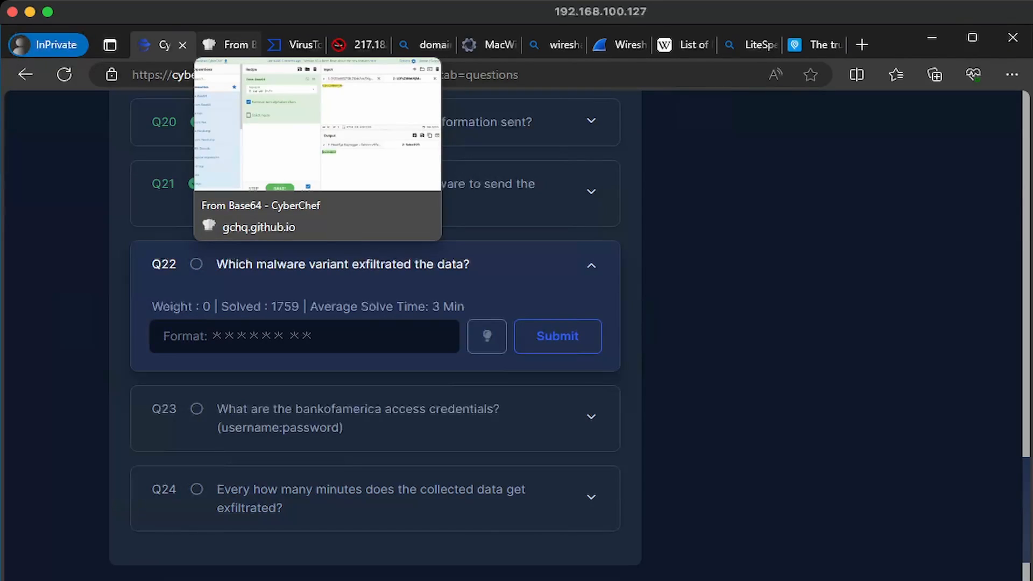
left_click(231, 45)
left_click(651, 436)
left_click(775, 530)
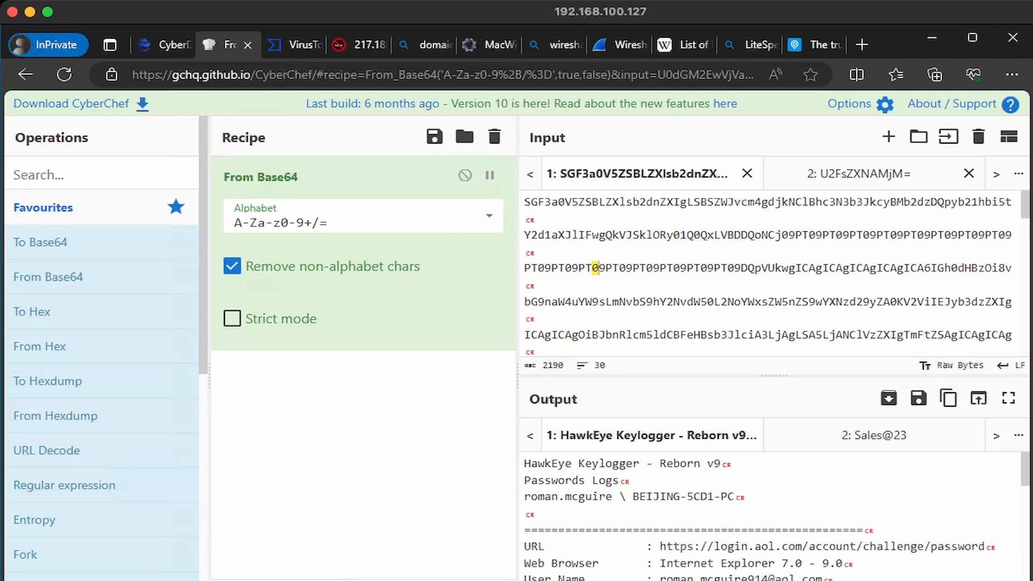
left_click_drag(525, 202, 694, 201)
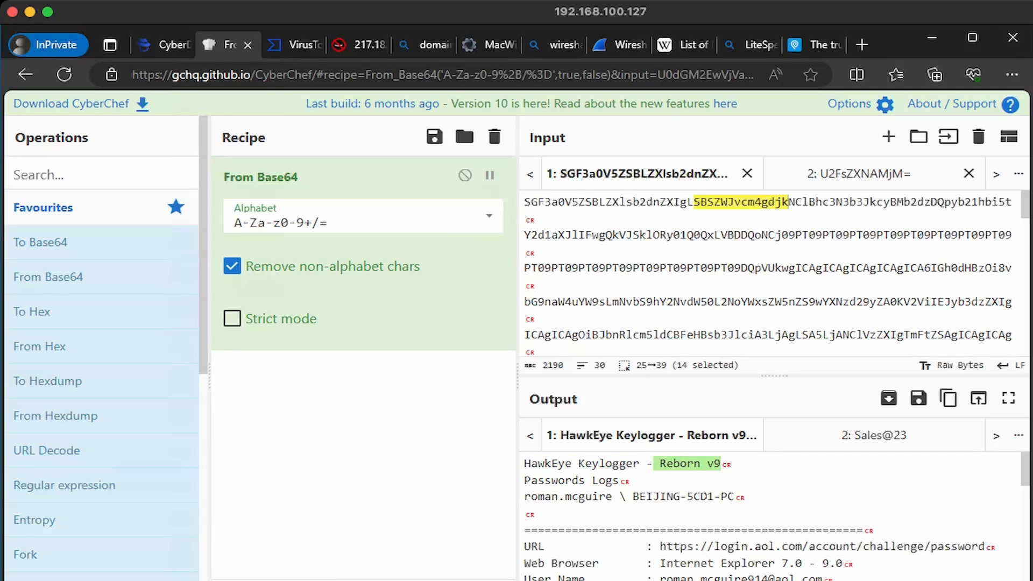
right_click(668, 466)
left_click(164, 45)
type("Reborn v9")
key("Return")
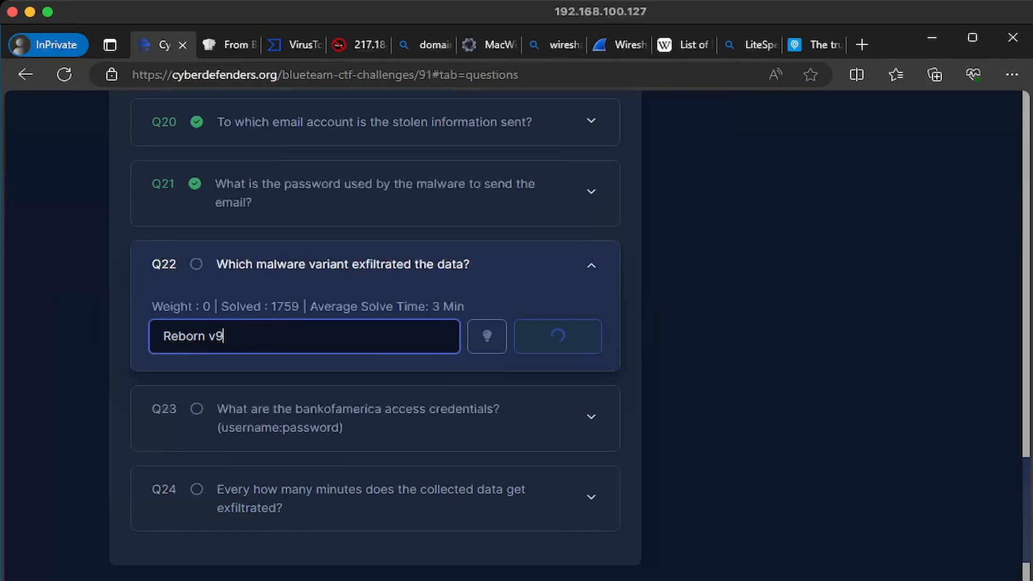
left_click(358, 424)
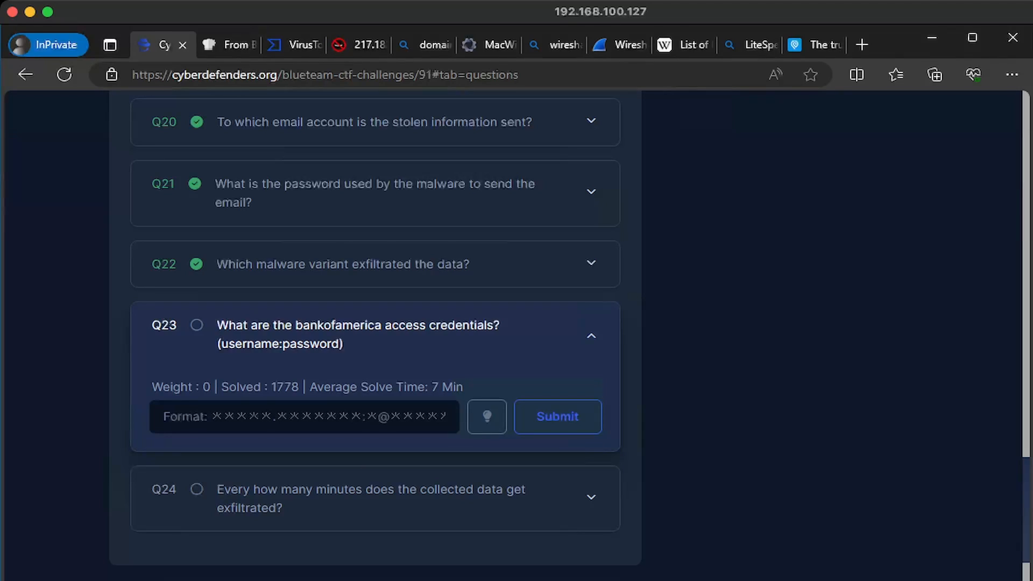
Copy the bankofamerica.com User Name from CyberChef's decoded log into the Q23 field
key("ctrl+Tab")
scroll(769, 516, "down", 3)
scroll(770, 516, "down", 5)
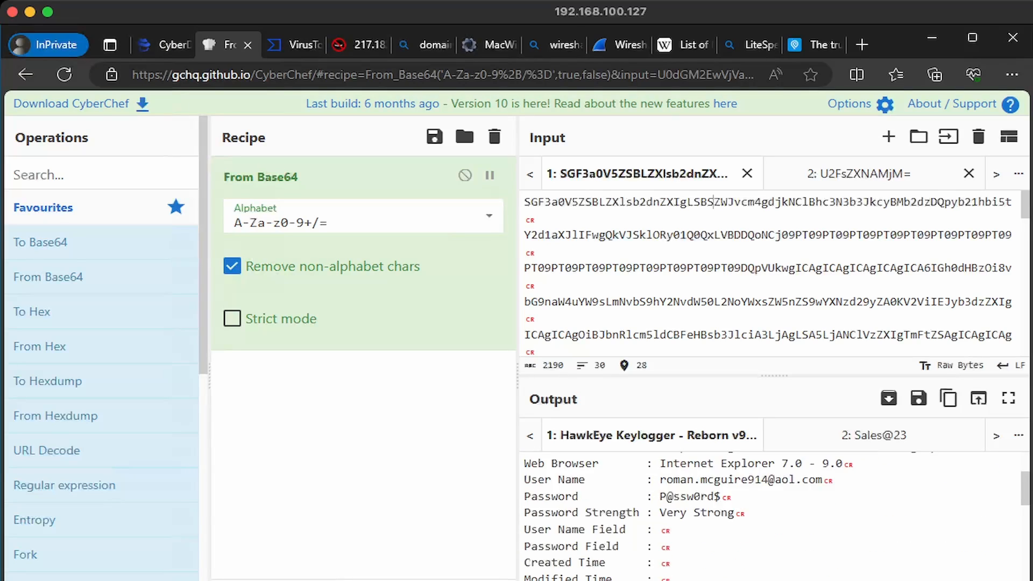
scroll(769, 516, "down", 1)
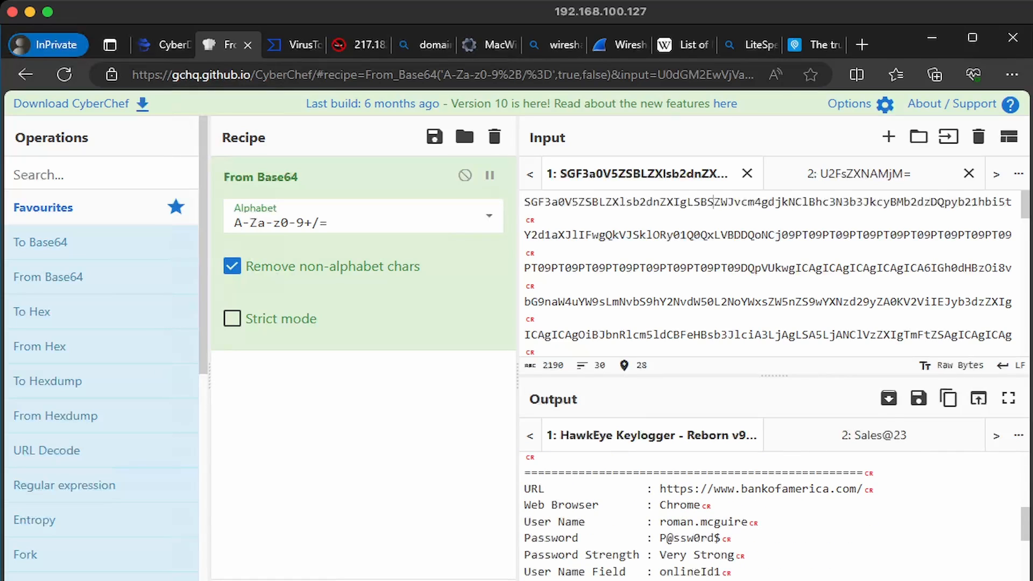
scroll(726, 533, "down", 1)
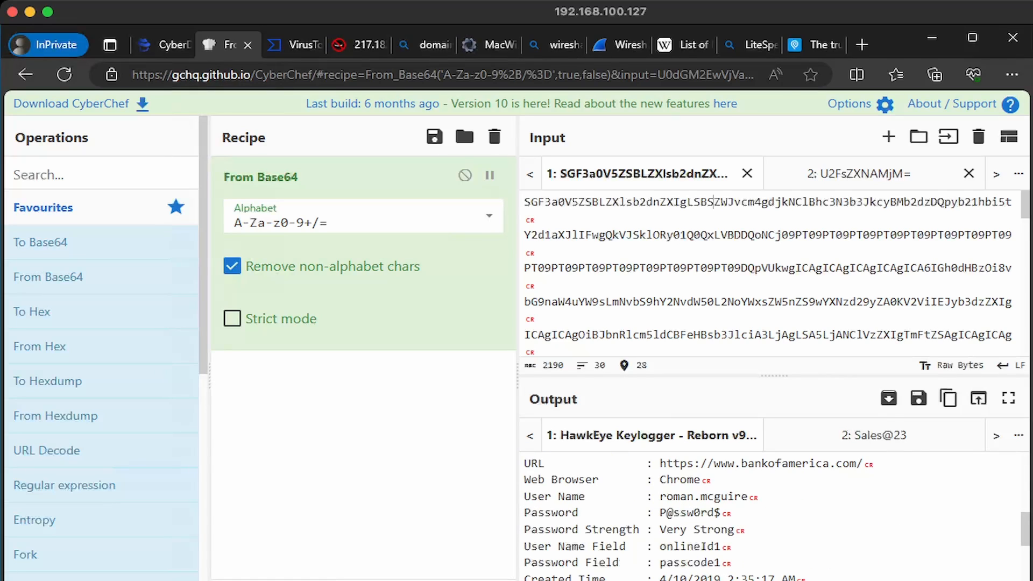
left_click(659, 496)
mouse_move(659, 496)
left_mouse_down()
mouse_move(748, 496)
mouse_move(667, 512)
left_mouse_up()
left_click(164, 45)
left_click(301, 417)
type("roman.mcguire")
Append a colon and the bankofamerica.com password, then submit the Q23 credentials
key("ctrl+Tab")
left_click_drag(719, 512, 659, 512)
key("ctrl+c")
key("ctrl+shift+Tab")
type(":")
key("ctrl+v")
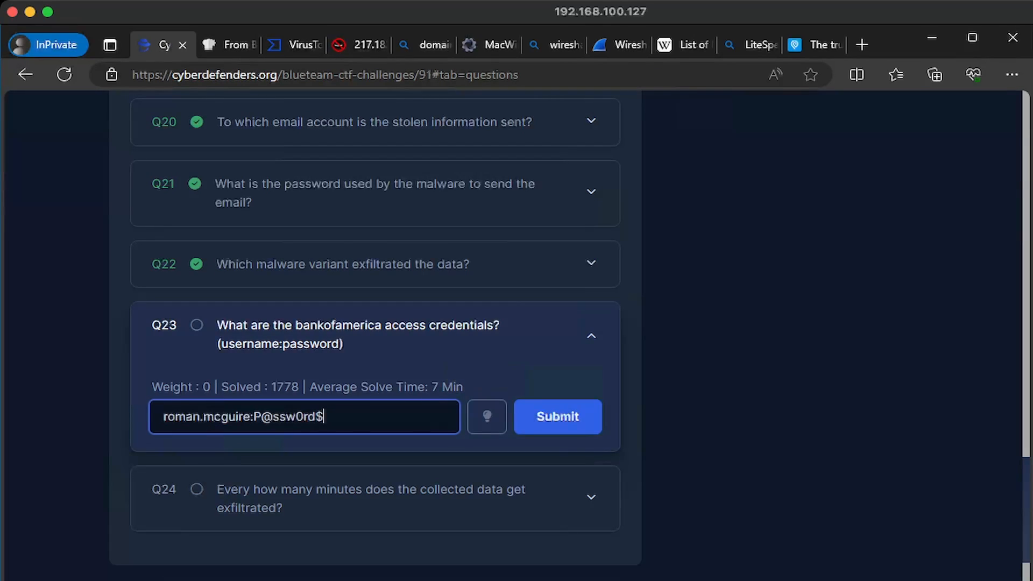
key("Return")
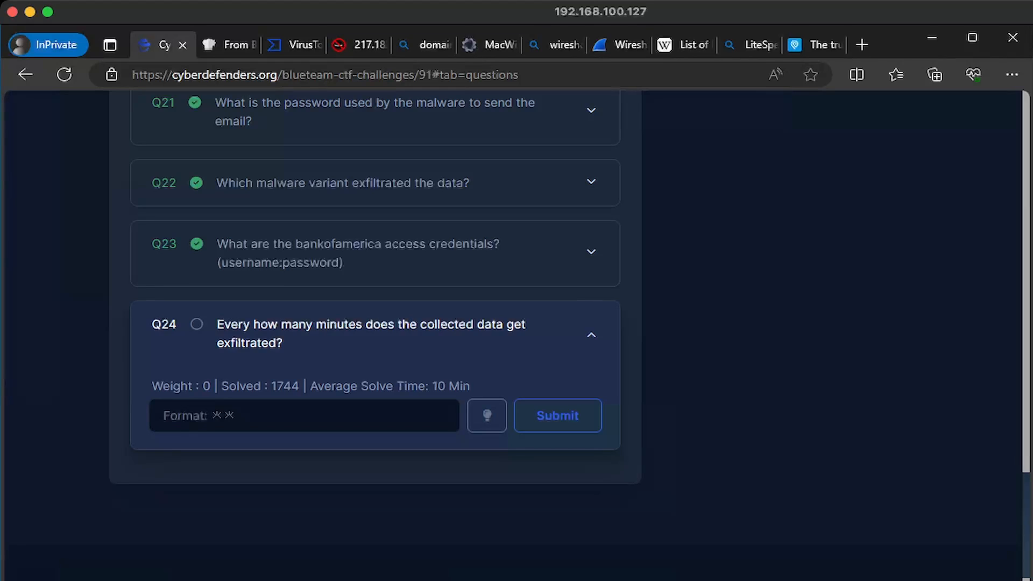
Follow the TCP stream of the first SMTP packet in stealer.pcap, then close it
mouse_move(281, 580)
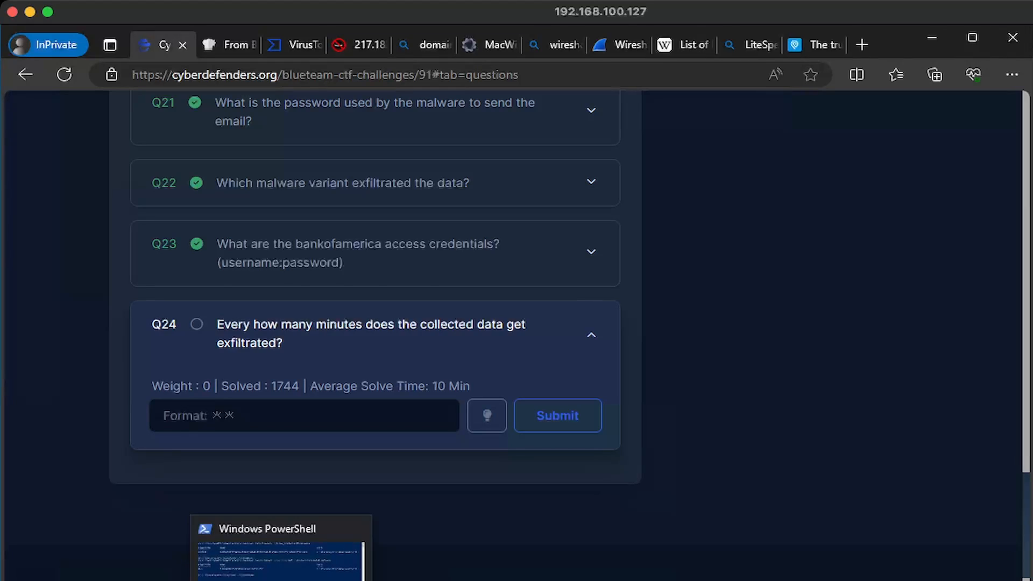
mouse_move(320, 580)
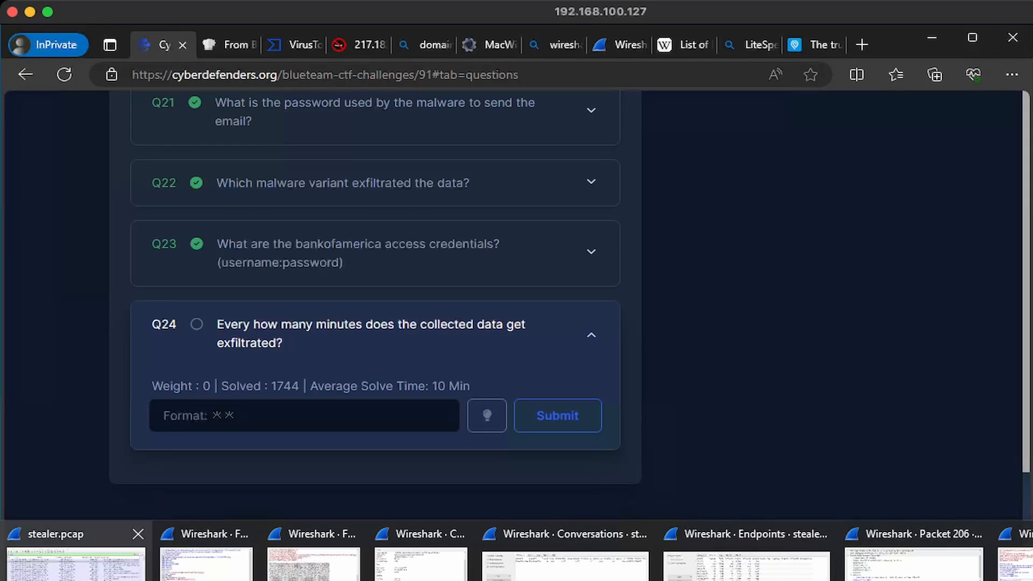
left_click(75, 557)
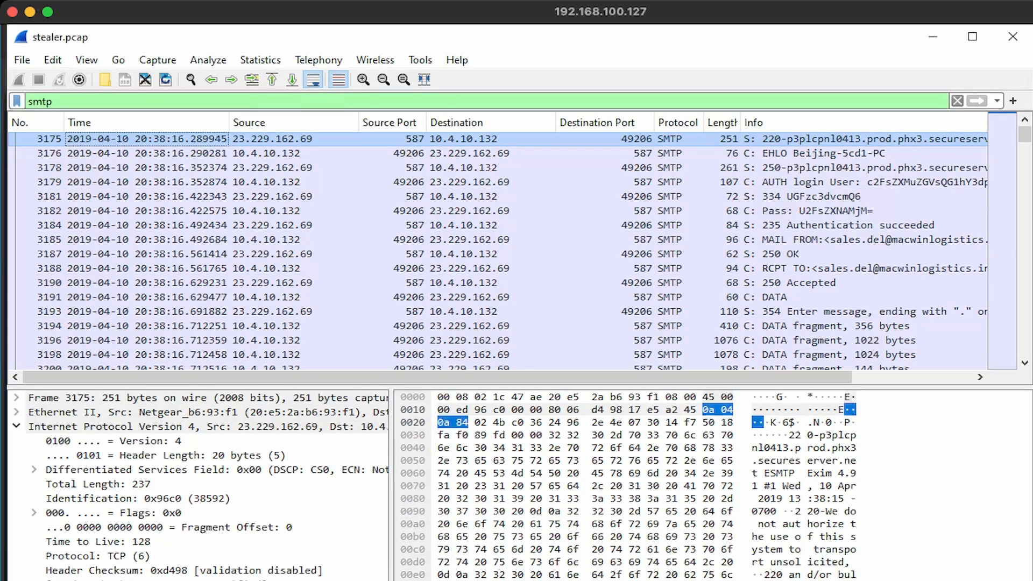
right_click(218, 140)
mouse_move(377, 372)
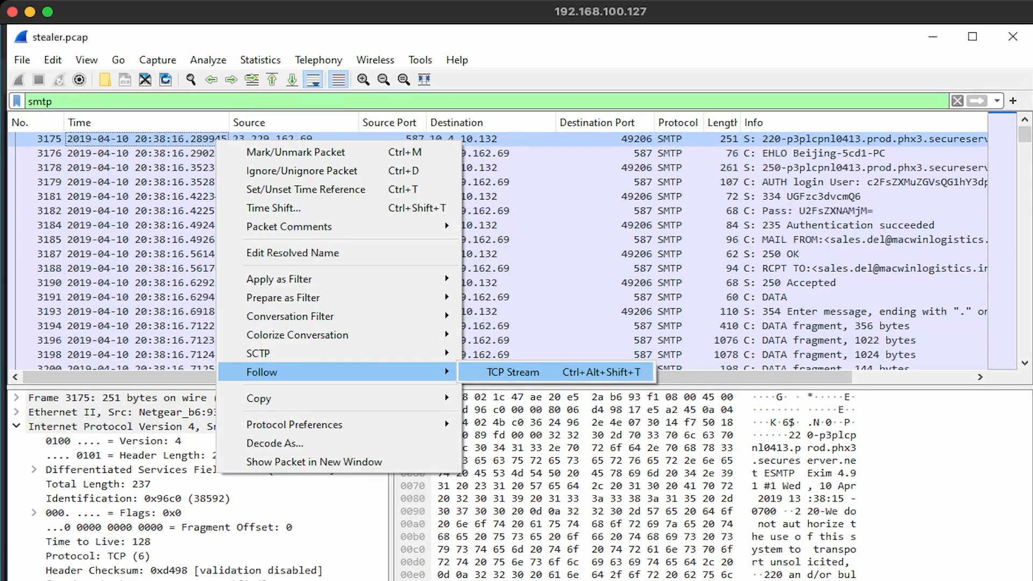
left_click(513, 372)
left_click(486, 515)
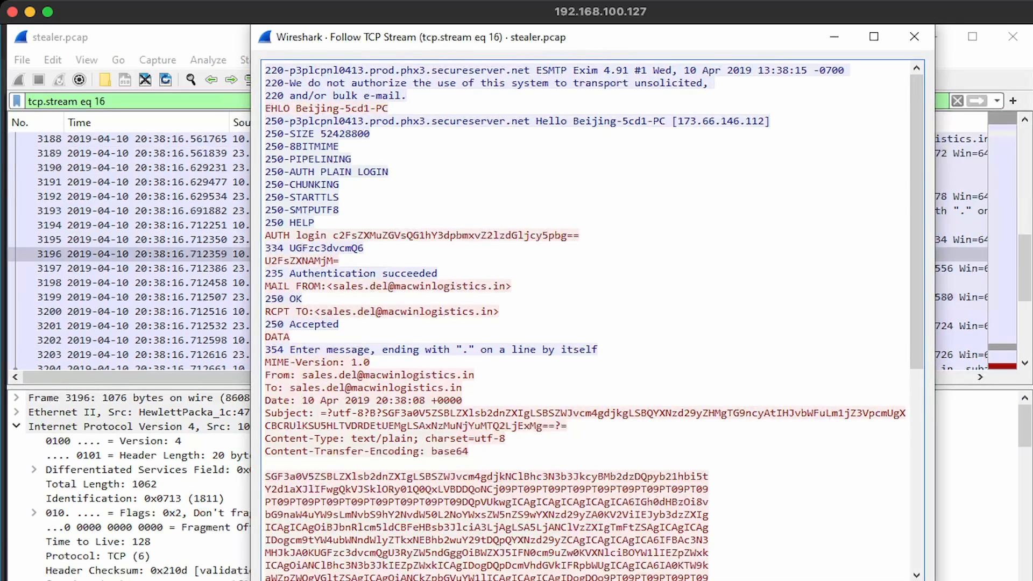
key("Escape")
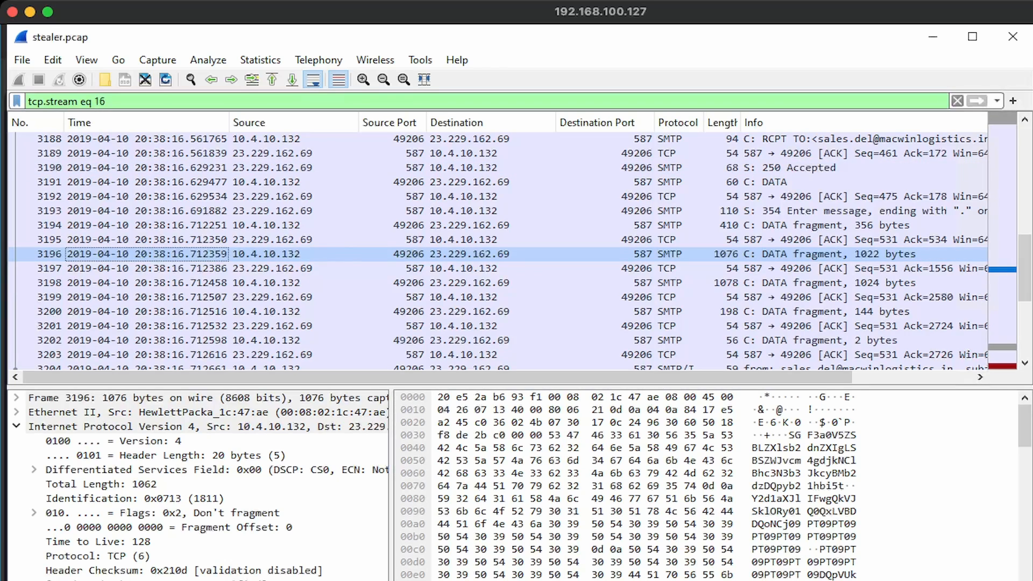
Reapply the smtp filter and compare session start times 20:38, 20:48, 20:58, 21:08
triple_click(100, 101)
type("smtp")
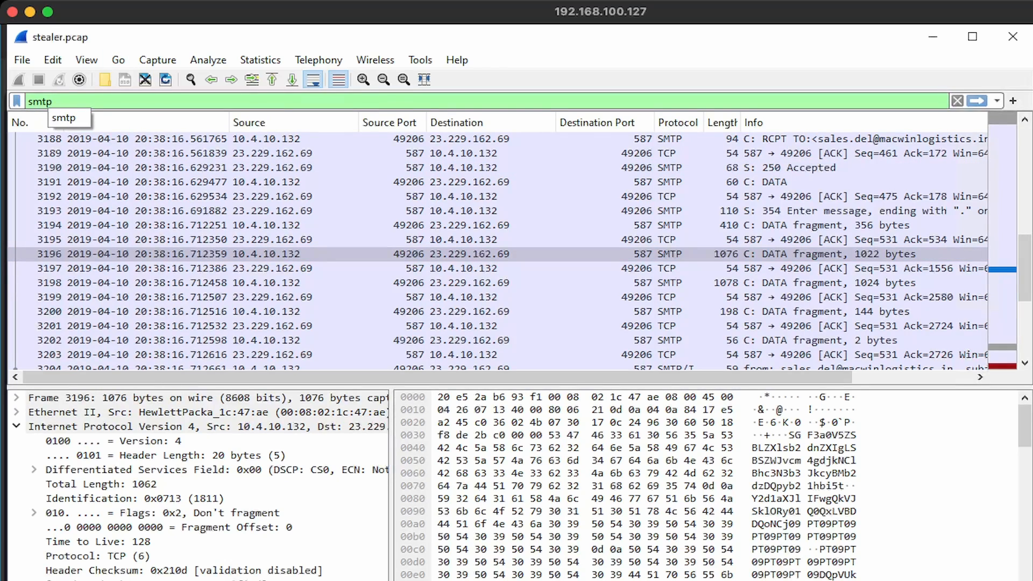
key("Return")
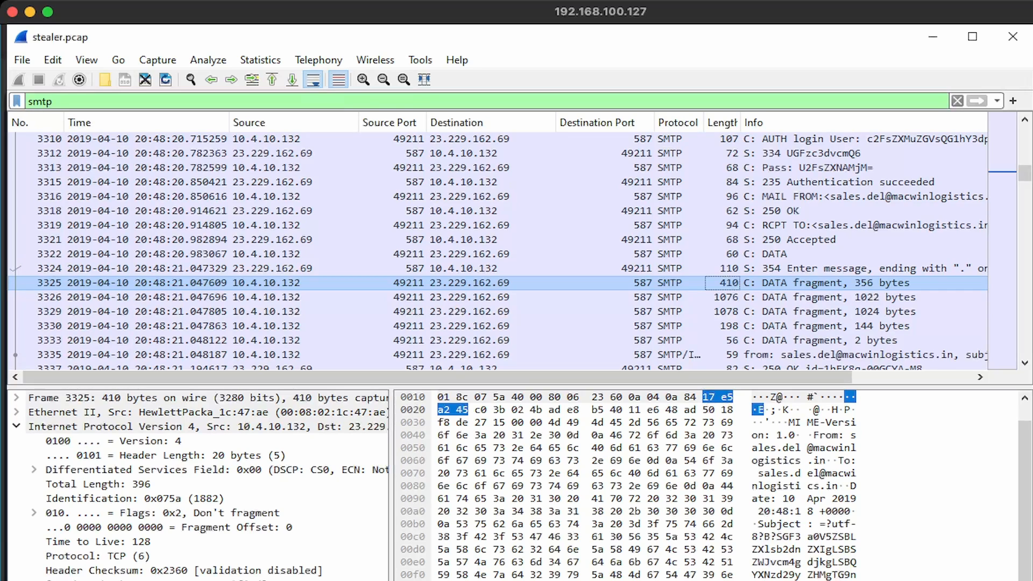
scroll(497, 253, "down", 3)
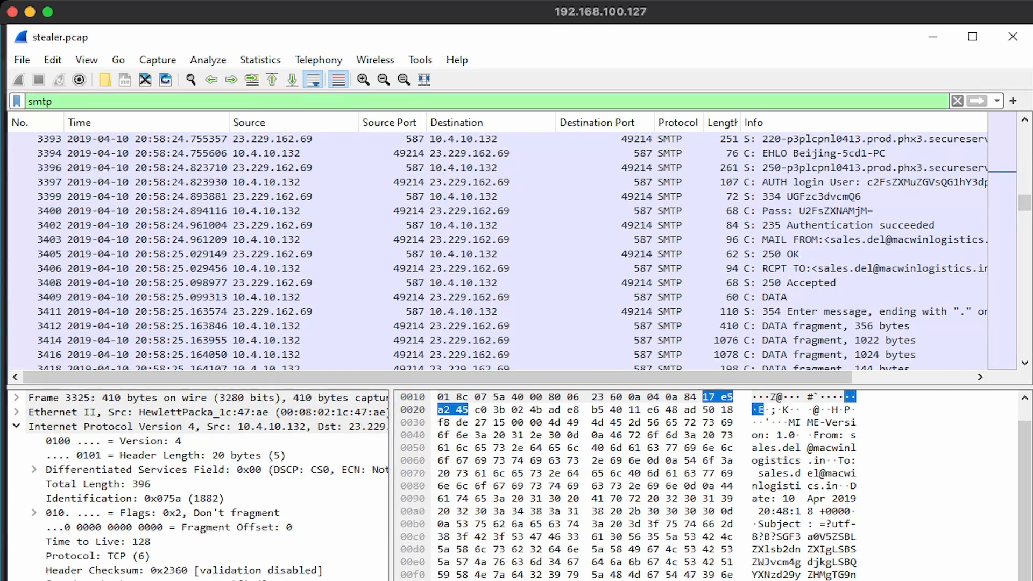
scroll(497, 253, "down", 4)
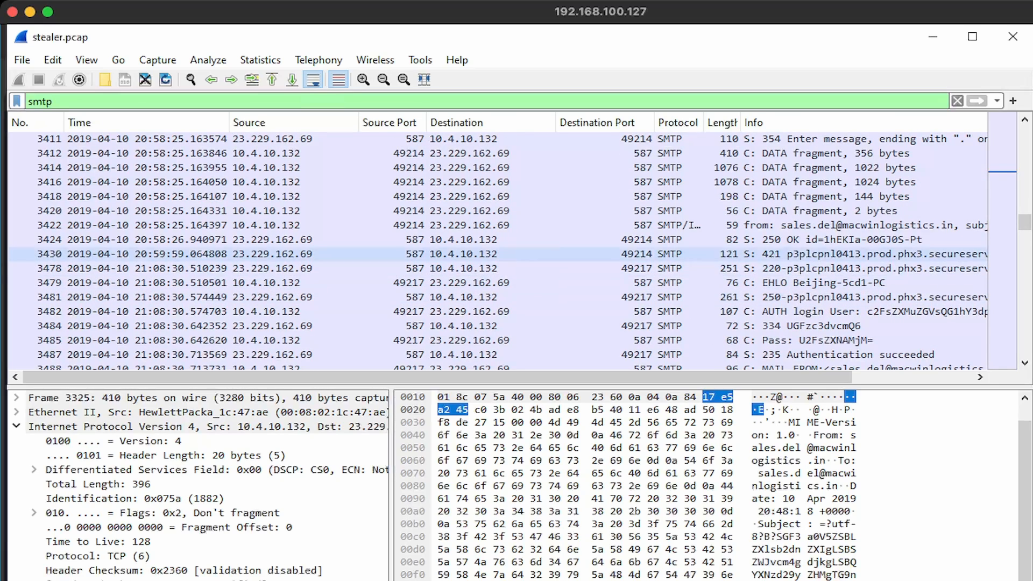
scroll(498, 252, "up", 1)
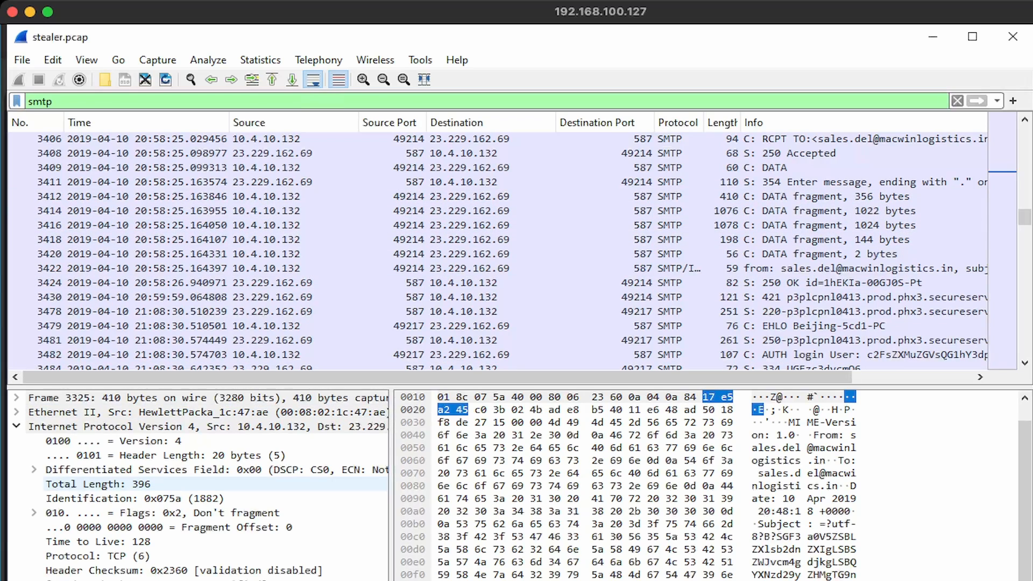
Submit 10 minutes as the Q24 exfiltration interval answer
key("alt+Tab")
left_click(304, 415)
type("10")
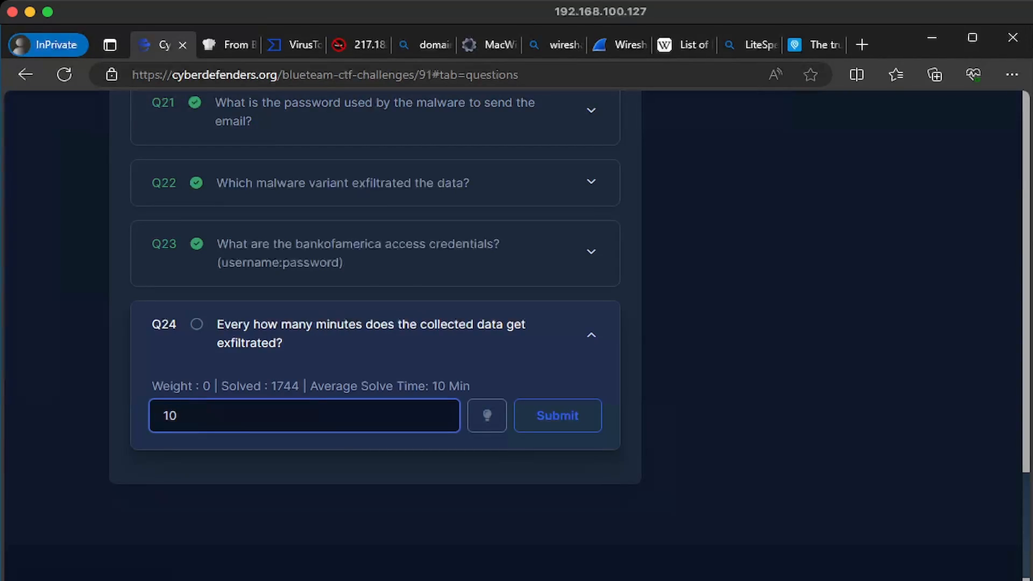
key("Return")
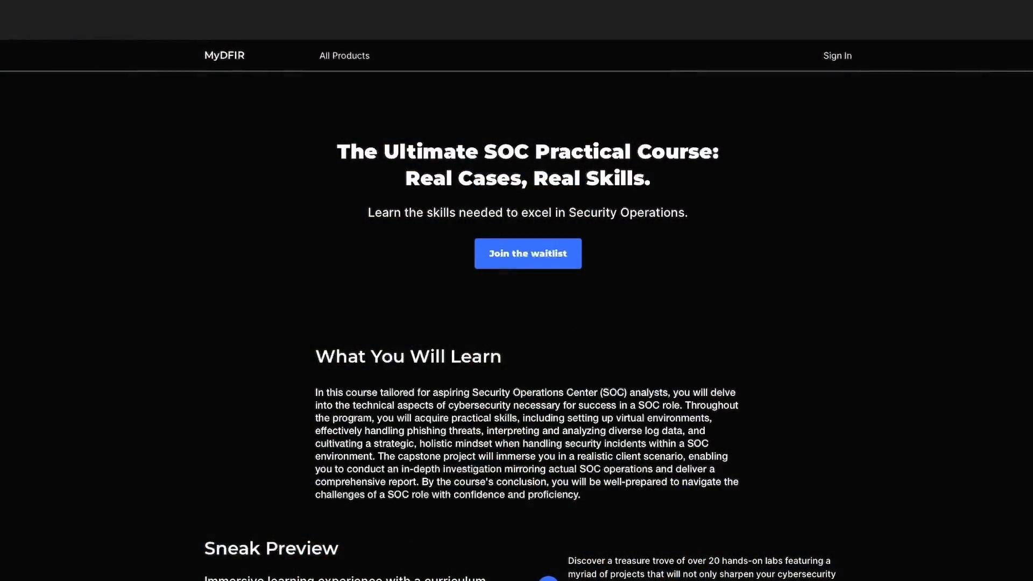
scroll(516, 323, "down", 1)
scroll(516, 323, "down", 3)
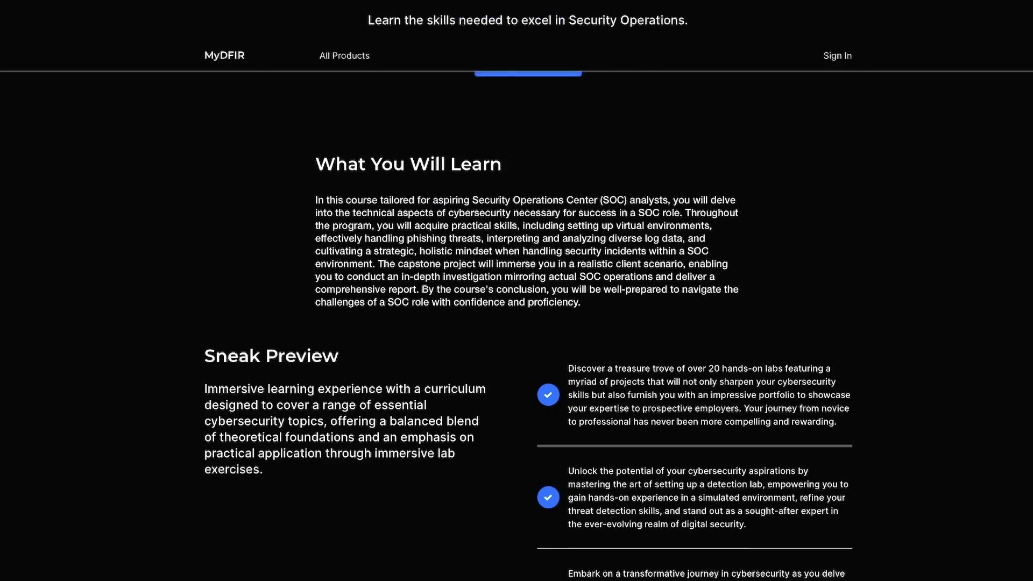